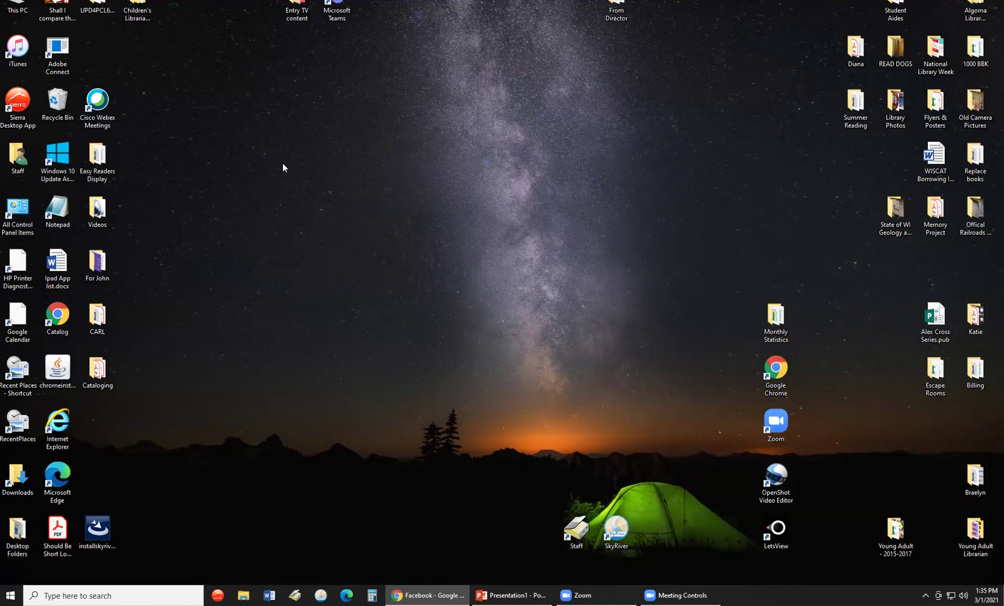
# Step: Move the Microsoft Teams shortcut and the Ipad App list document into the empty area of the desktop
pyautogui.moveTo(337, 10); pyautogui.dragTo(341, 235)
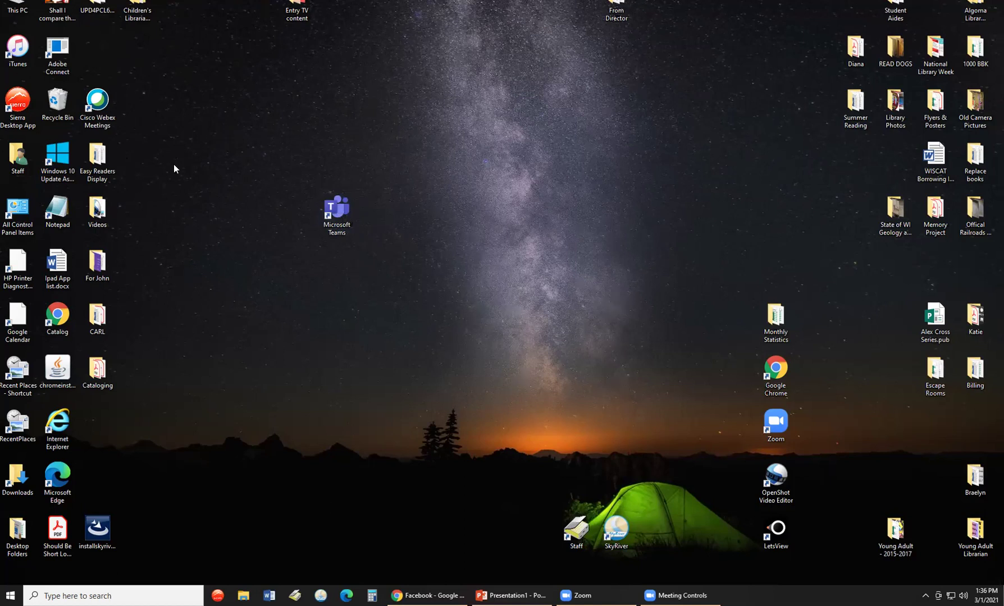
pyautogui.moveTo(56, 264); pyautogui.dragTo(300, 204)
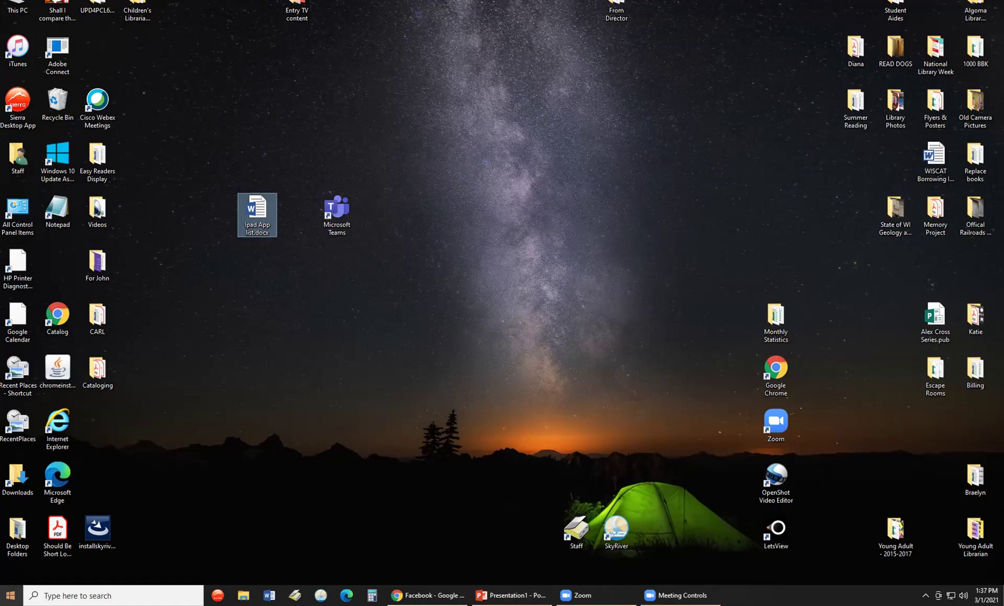
# Step: Look through the full alphabetical list of installed apps and the pinned tiles in Start
pyautogui.press('super')
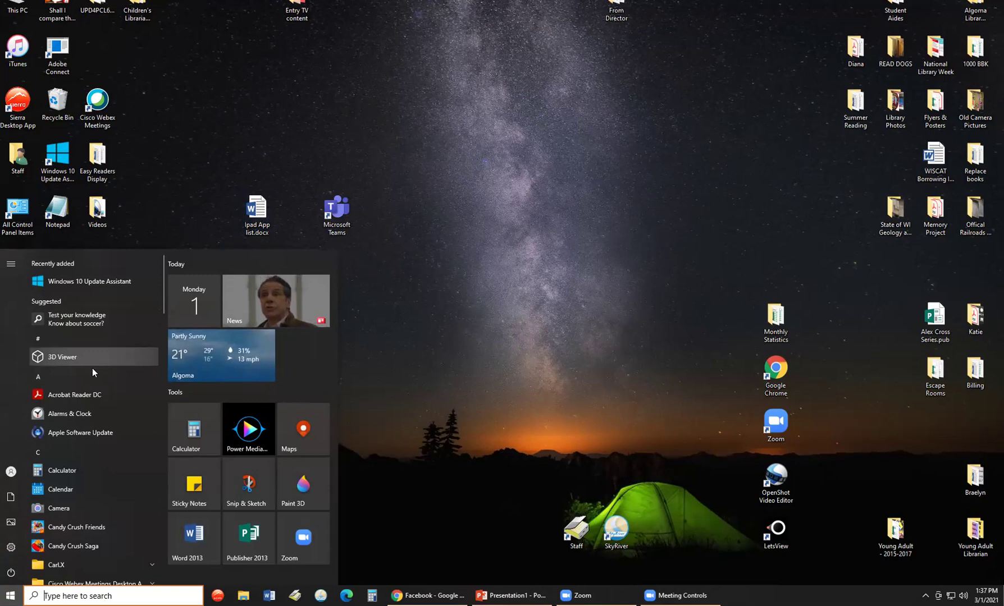
pyautogui.scroll(-2, 81, 480)
pyautogui.scroll(-4, 82, 480)
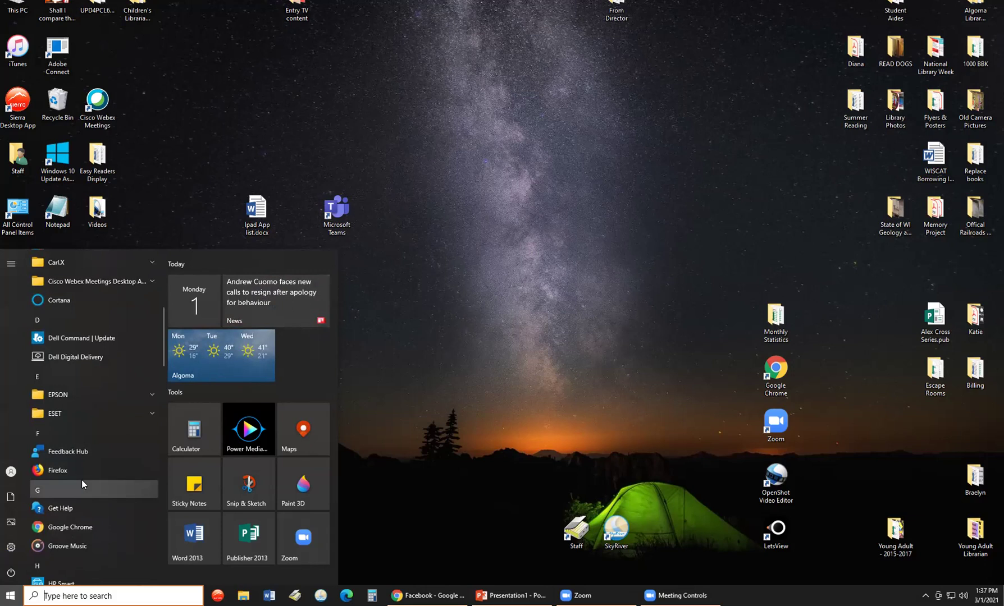
pyautogui.scroll(-4, 81, 479)
pyautogui.scroll(-4, 81, 479)
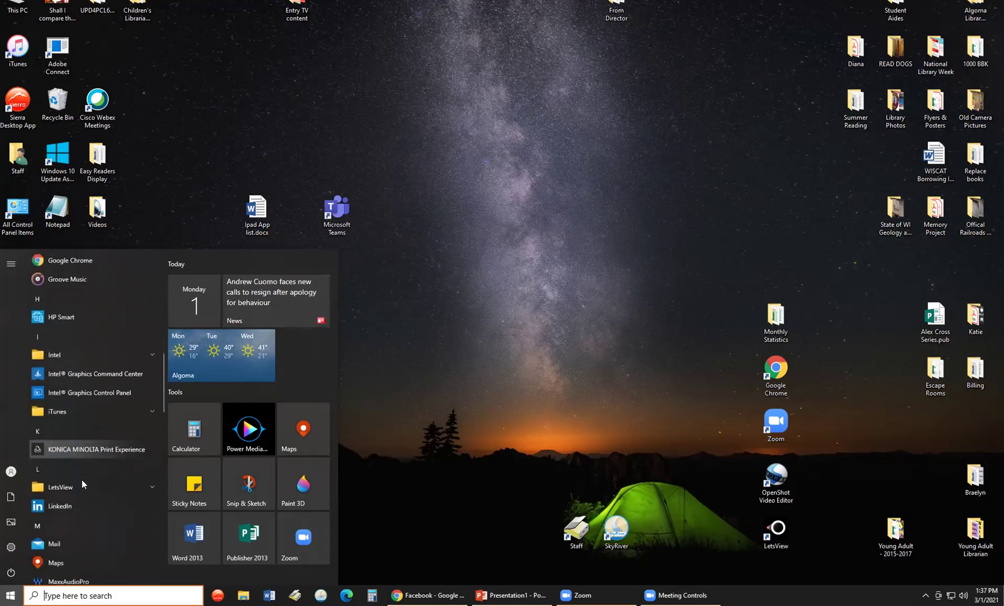
pyautogui.scroll(-3, 81, 479)
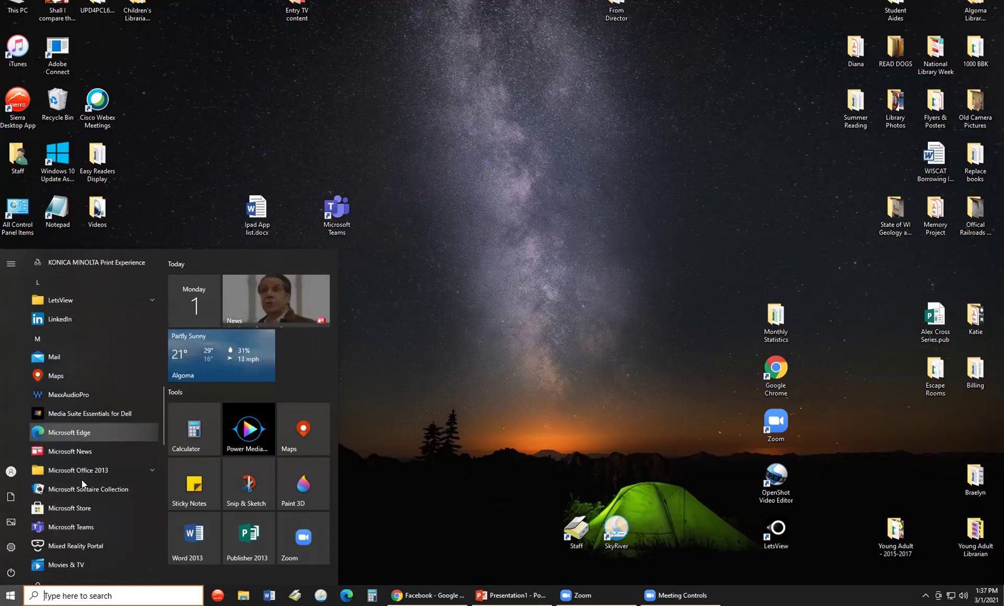
pyautogui.scroll(-4, 81, 479)
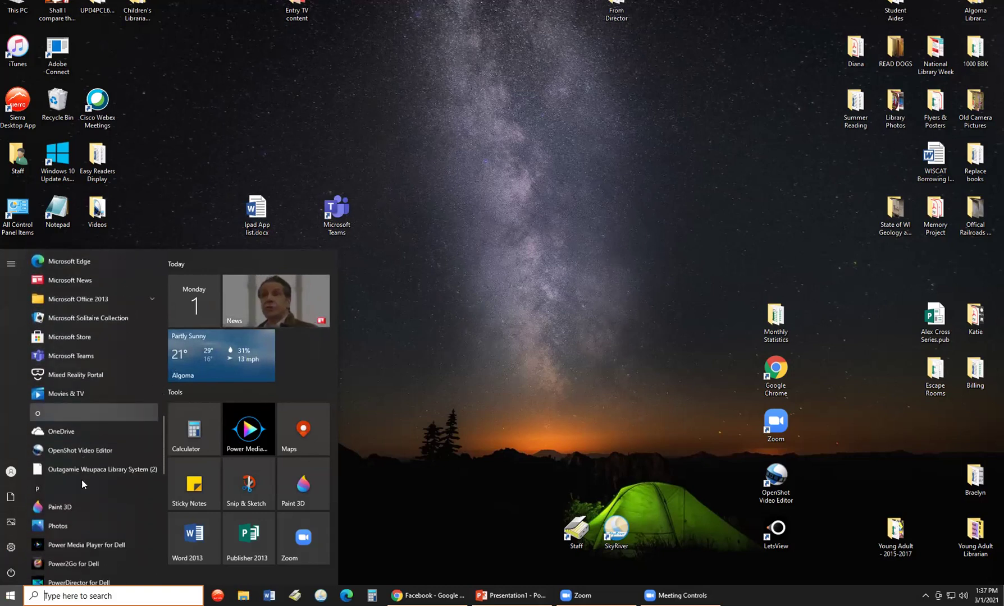
pyautogui.scroll(-3, 82, 481)
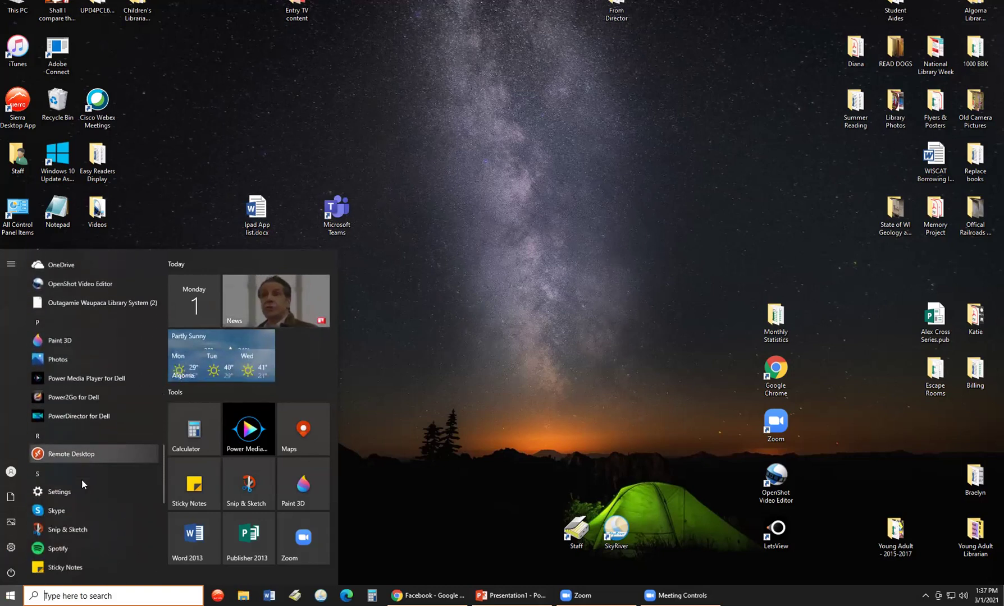
pyautogui.scroll(-3, 76, 481)
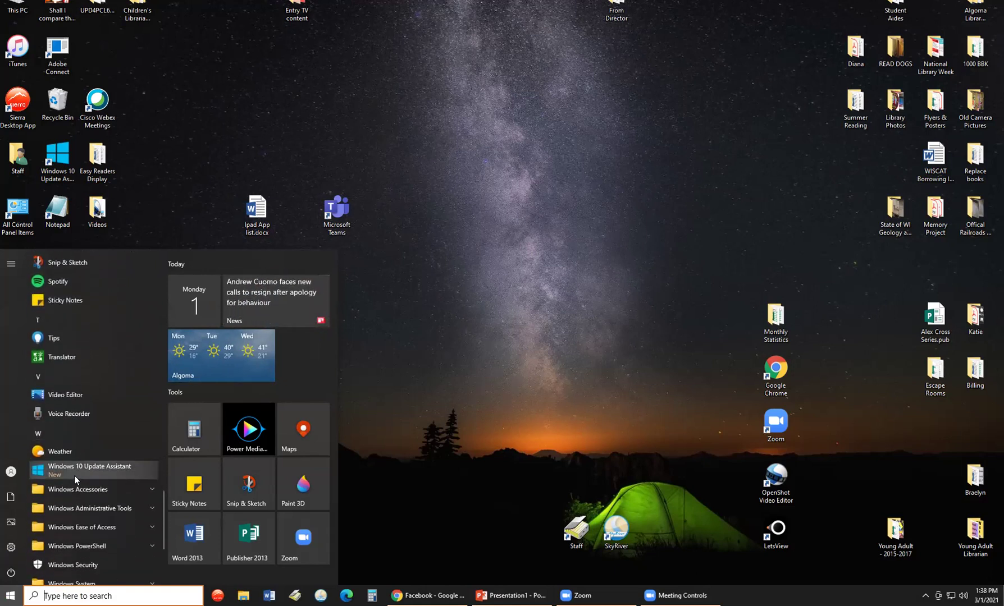
pyautogui.scroll(-3, 73, 475)
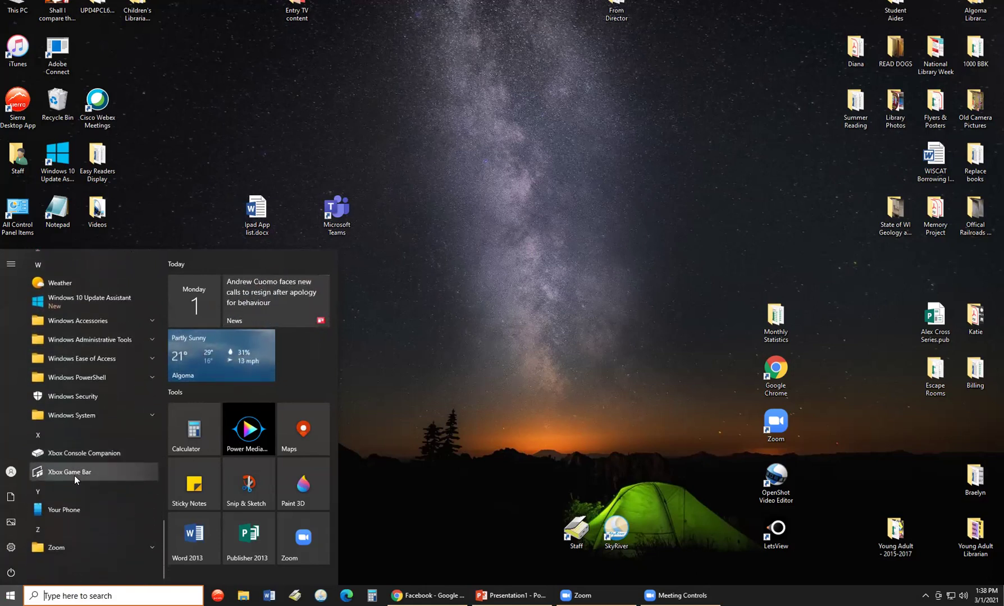
pyautogui.scroll(3, 78, 438)
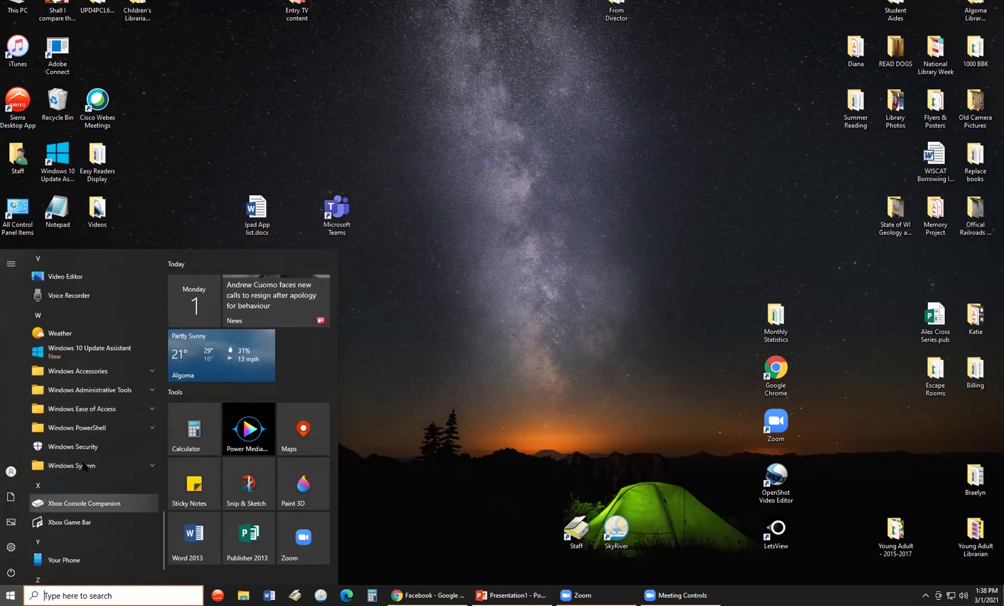
pyautogui.scroll(6, 70, 401)
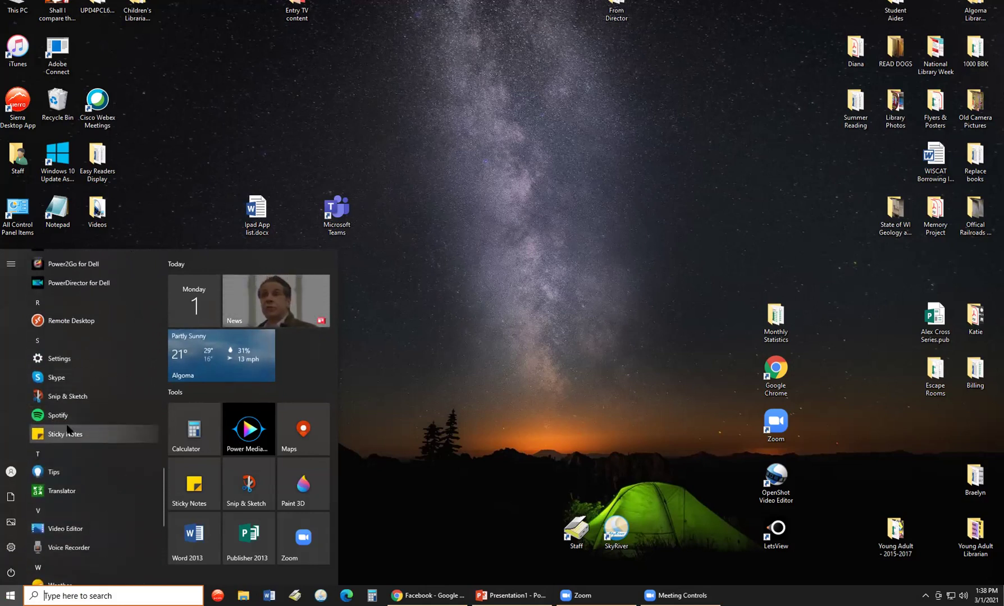
pyautogui.scroll(10, 73, 442)
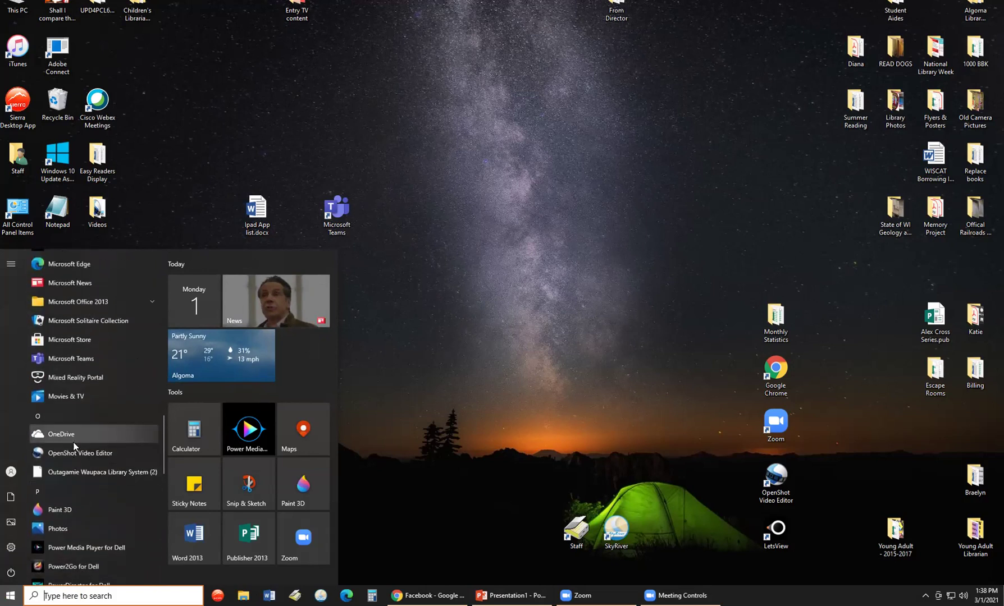
pyautogui.scroll(1, 143, 333)
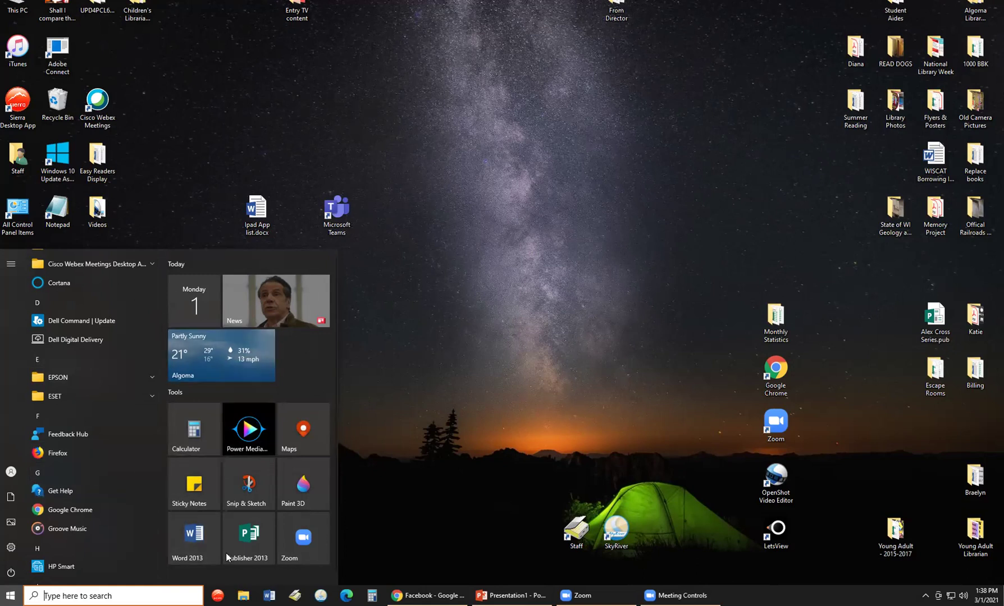
pyautogui.scroll(-1, 302, 421)
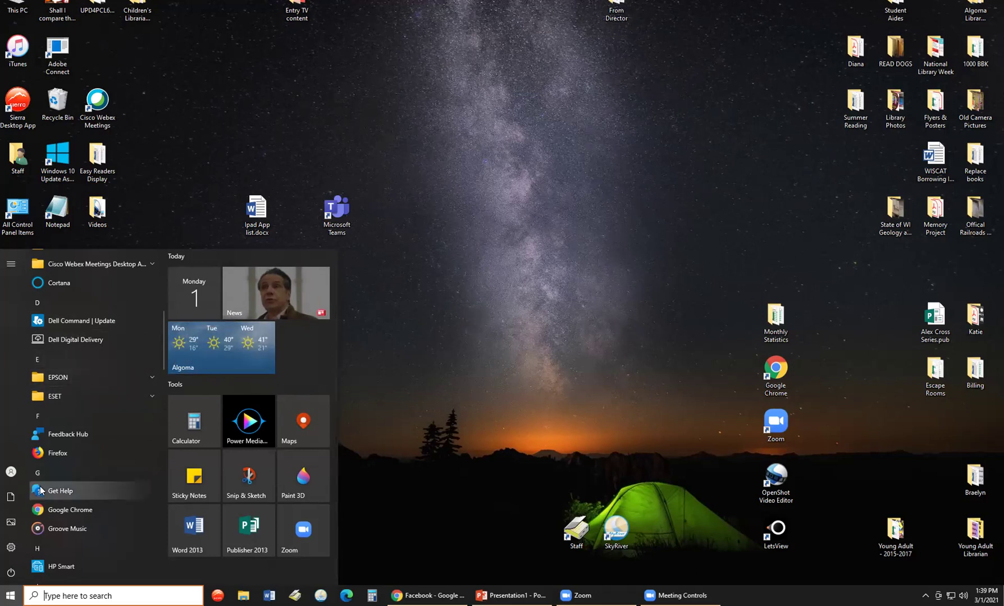
pyautogui.scroll(5, 40, 492)
# Step: Open the Windows Settings and go to the System category
pyautogui.moveTo(12, 474)
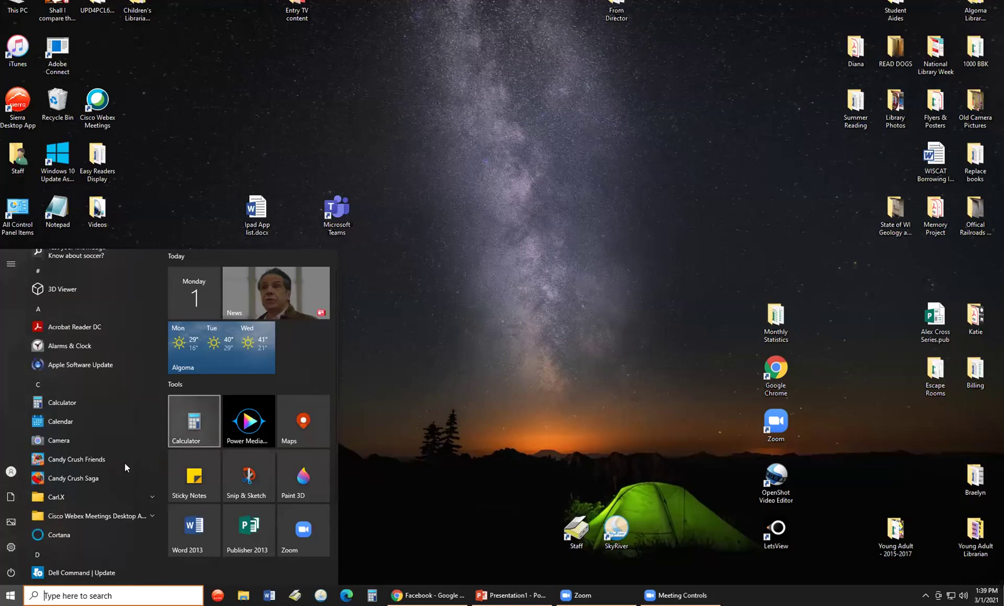
pyautogui.moveTo(9, 550)
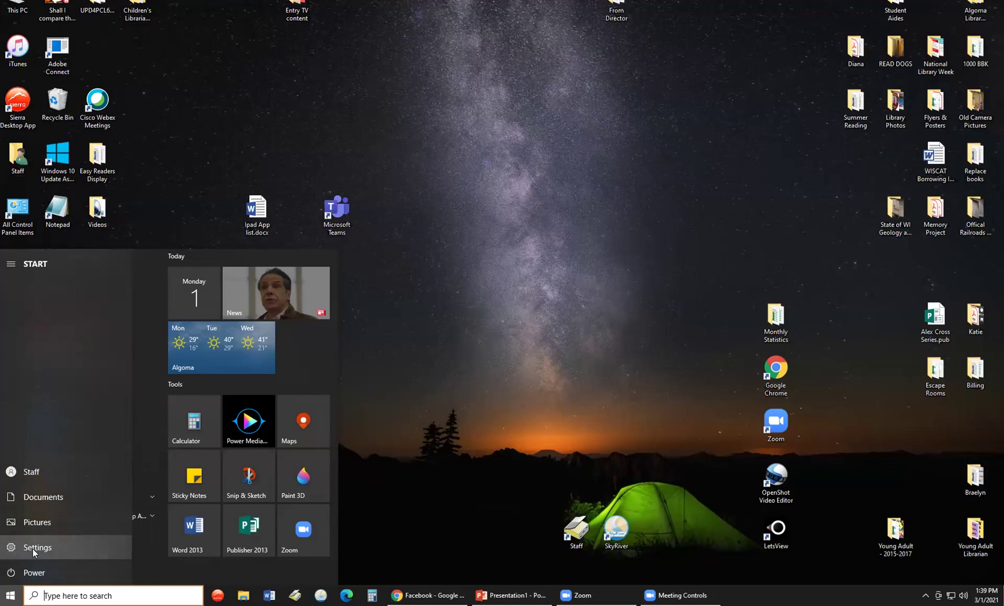
pyautogui.click(33, 549)
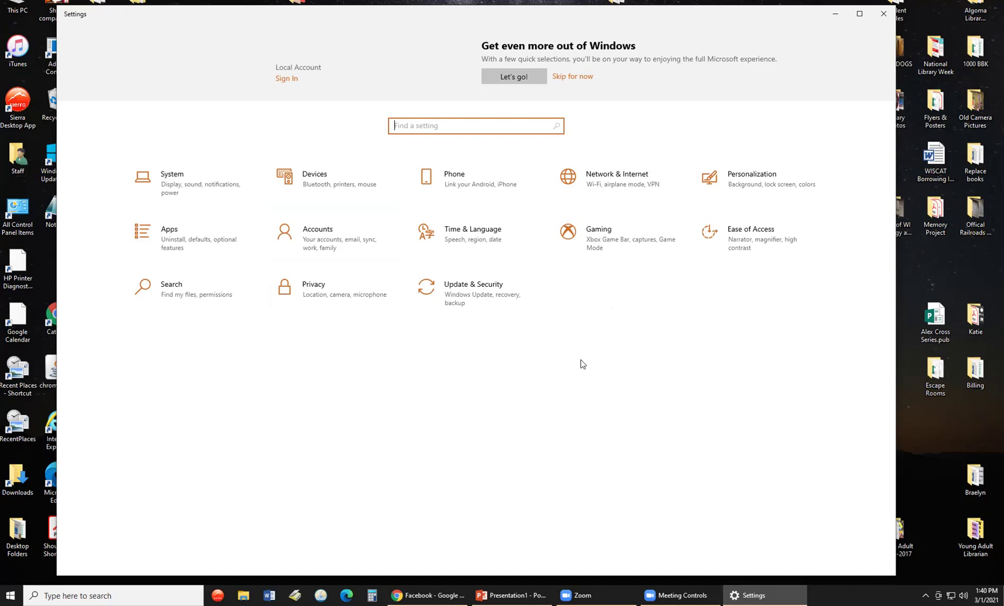
pyautogui.click(183, 184)
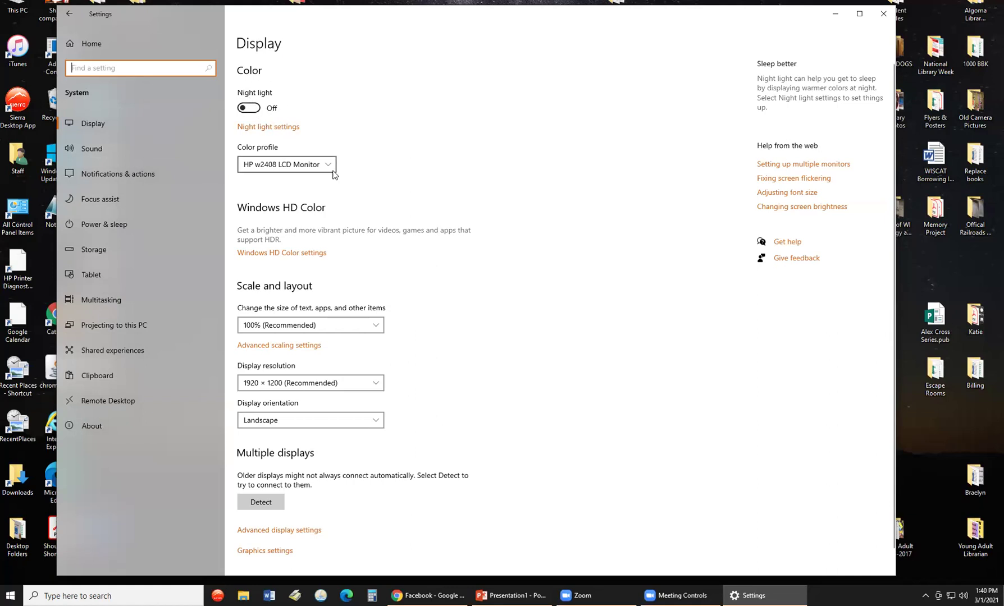
# Step: Examine the display options for color, scale and layout, resolution, orientation and multiple displays
pyautogui.scroll(-1, 362, 238)
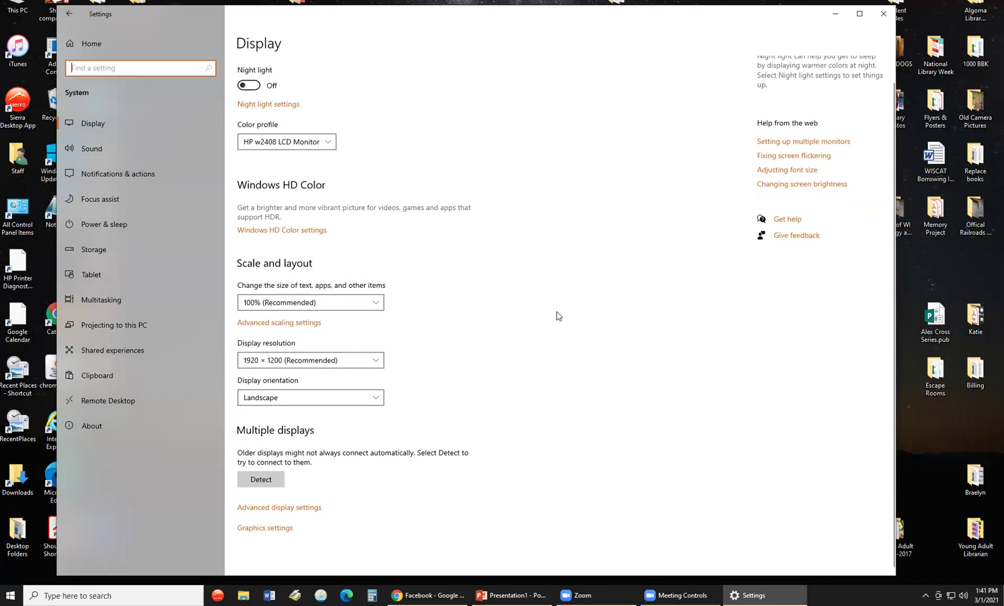
pyautogui.scroll(1, 285, 425)
pyautogui.scroll(-1, 393, 421)
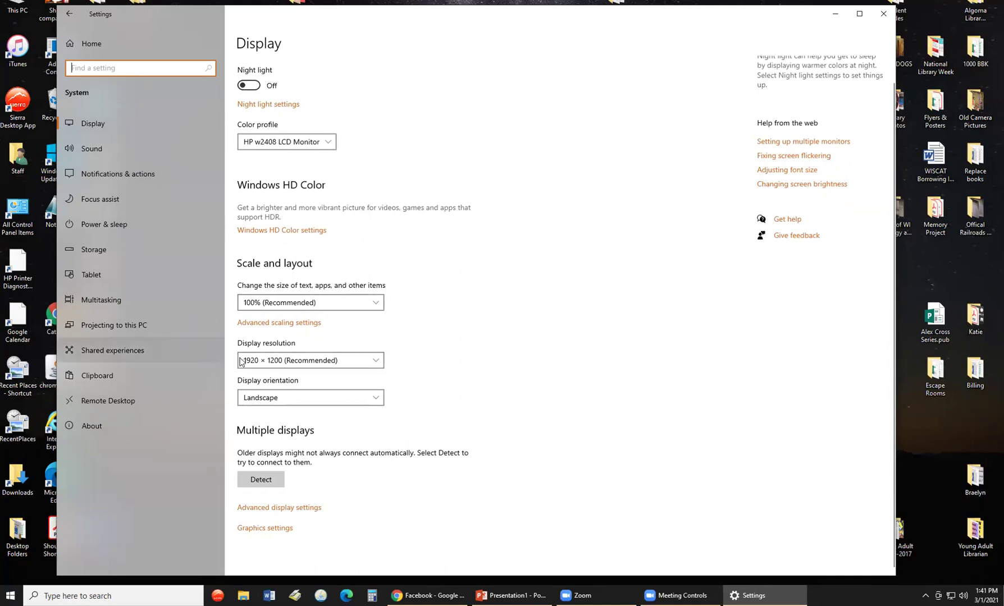
pyautogui.scroll(1, 437, 197)
pyautogui.scroll(-1, 418, 194)
pyautogui.scroll(1, 343, 202)
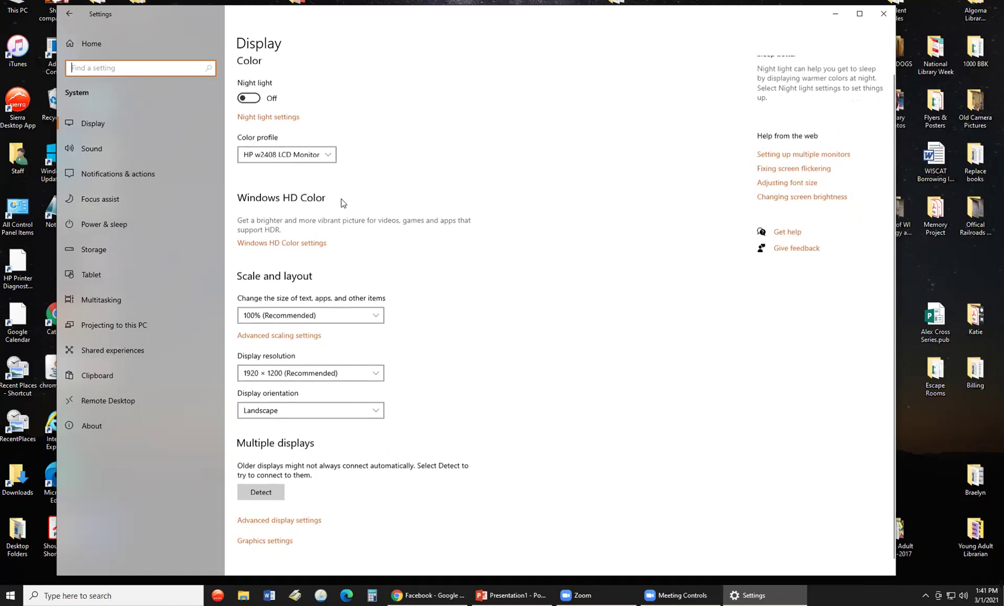
pyautogui.scroll(-1, 341, 204)
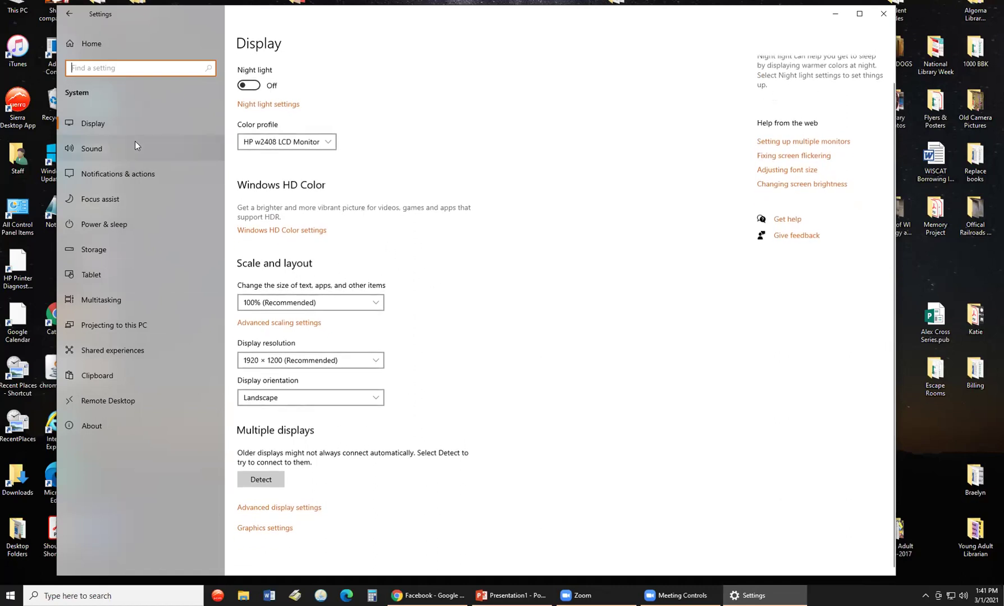
# Step: Open the Sound settings and view the available output devices without changing the selection
pyautogui.click(96, 154)
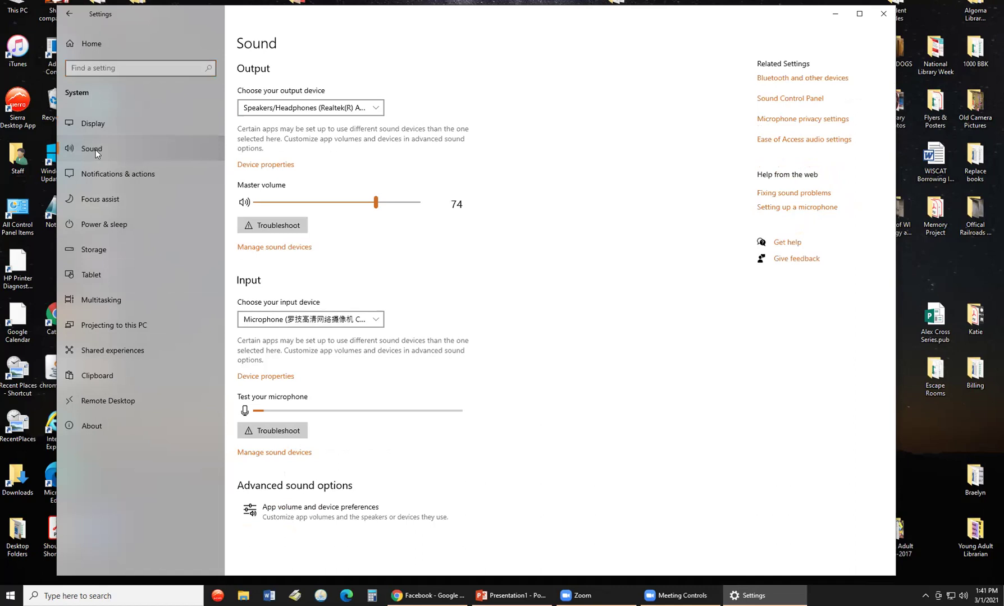
pyautogui.click(376, 108)
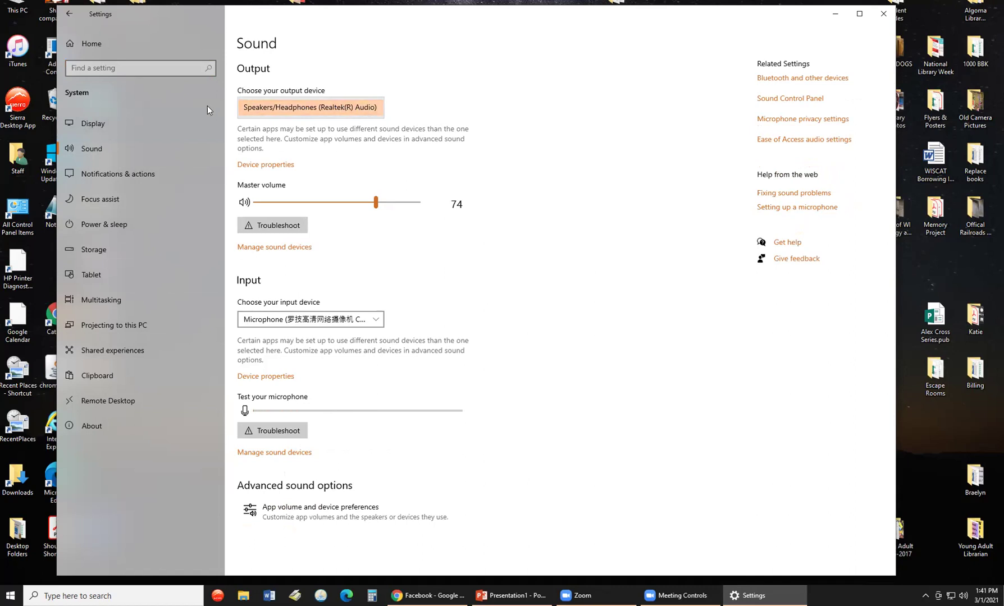
pyautogui.click(529, 174)
# Step: Set the master volume to 90 and check the system tray's volume control
pyautogui.moveTo(375, 203); pyautogui.dragTo(402, 202)
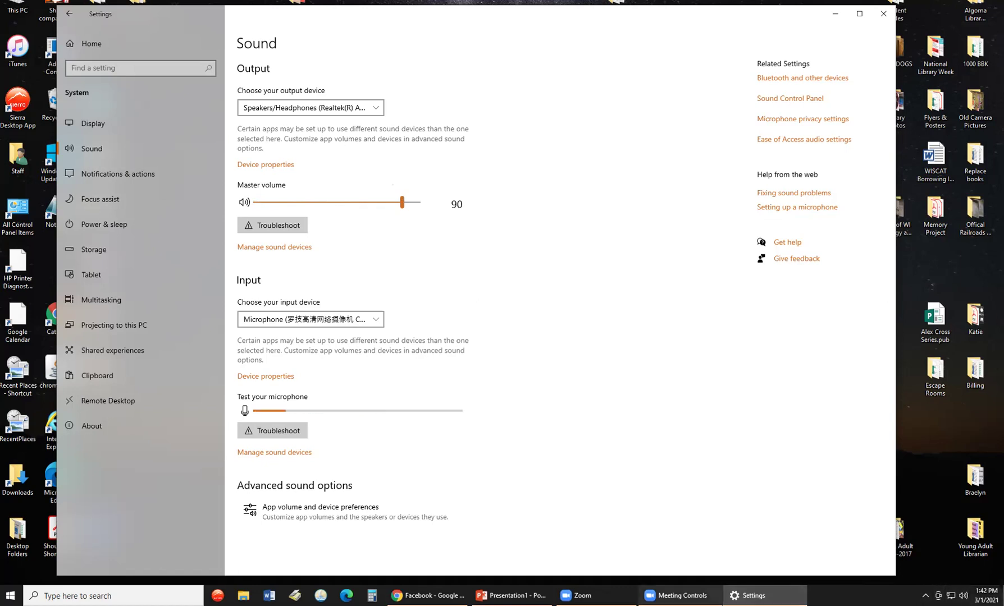
pyautogui.click(963, 596)
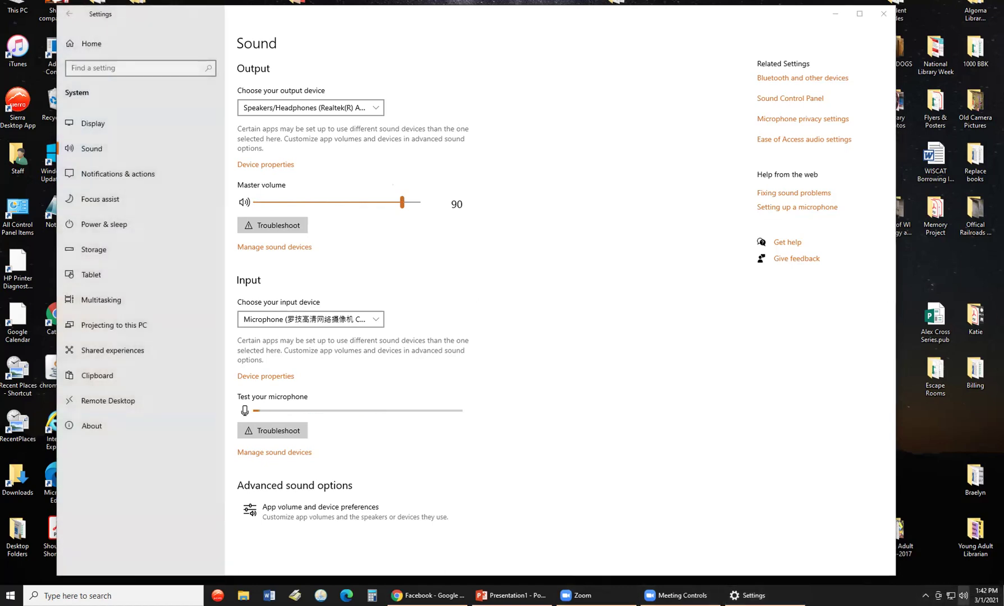
pyautogui.moveTo(964, 571)
pyautogui.mouseDown()
pyautogui.moveTo(899, 571)
pyautogui.moveTo(970, 579)
pyautogui.moveTo(947, 579)
pyautogui.moveTo(959, 579)
pyautogui.mouseUp()
pyautogui.click(498, 257)
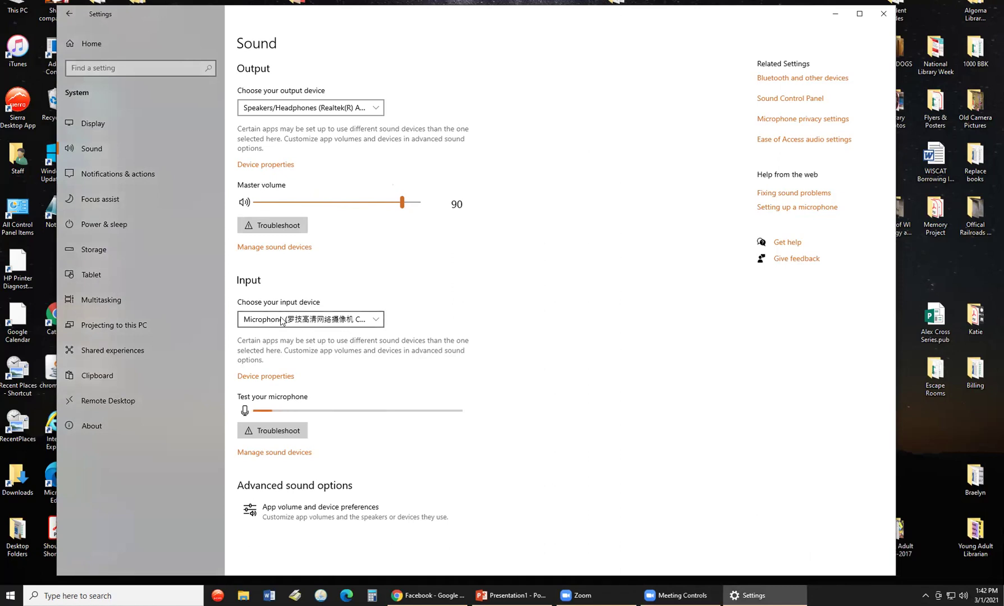
# Step: View the available sound input devices, keeping the current microphone selected
pyautogui.click(343, 324)
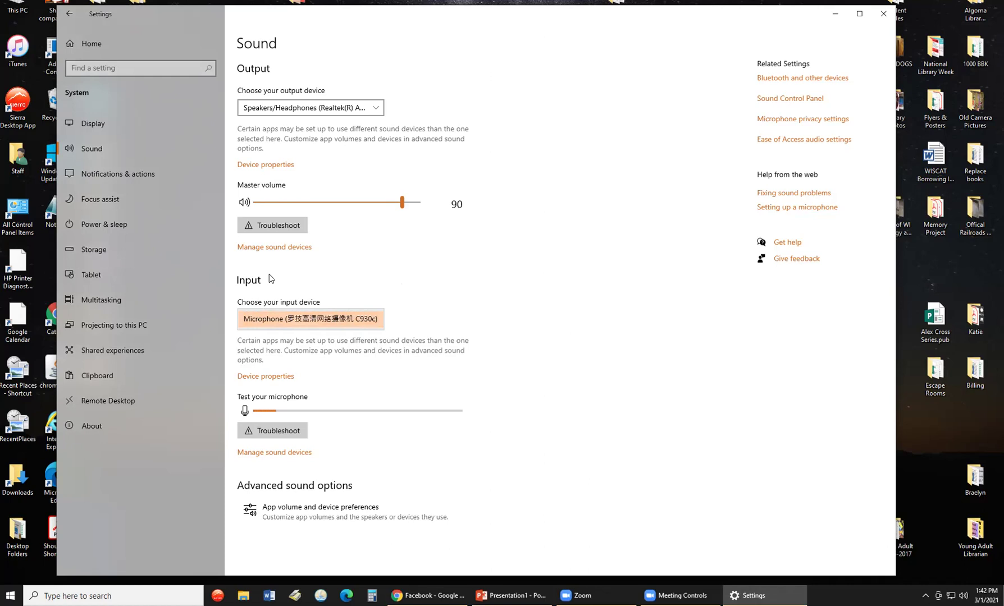
pyautogui.click(639, 304)
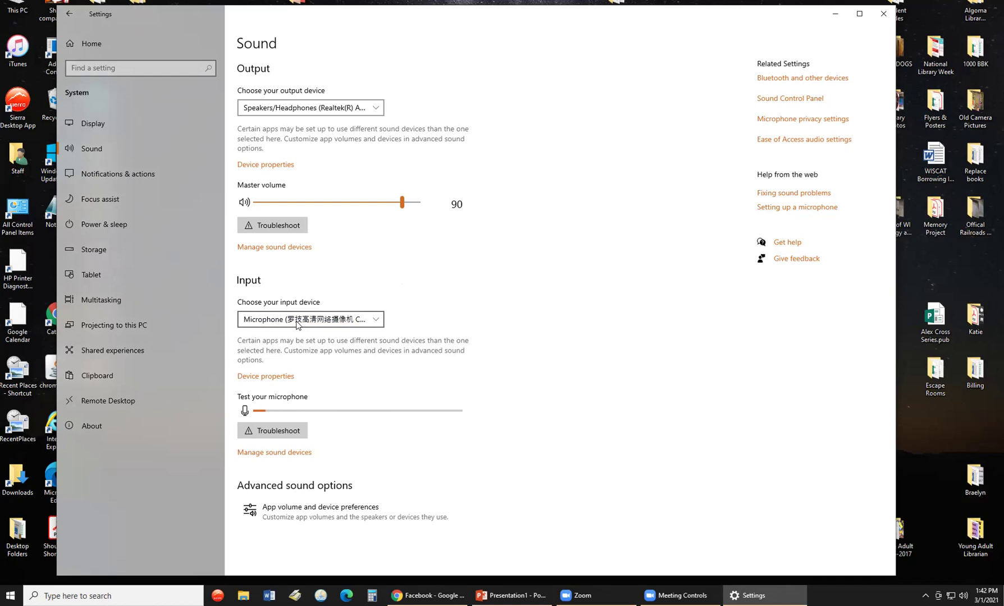
pyautogui.click(359, 324)
pyautogui.click(443, 315)
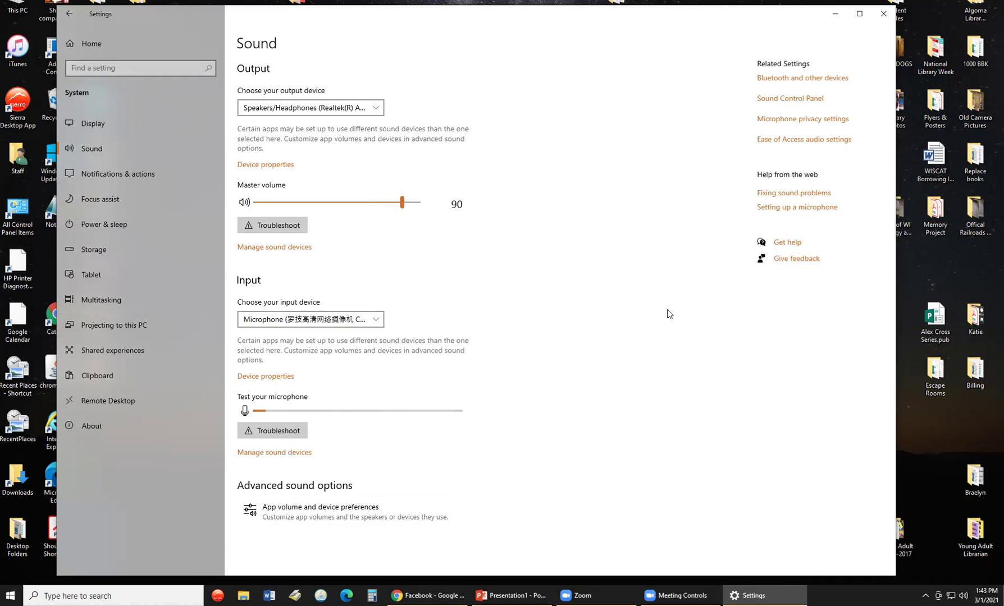
# Step: Return to the Settings home page and open the Date & time options under Time & Language
pyautogui.click(69, 14)
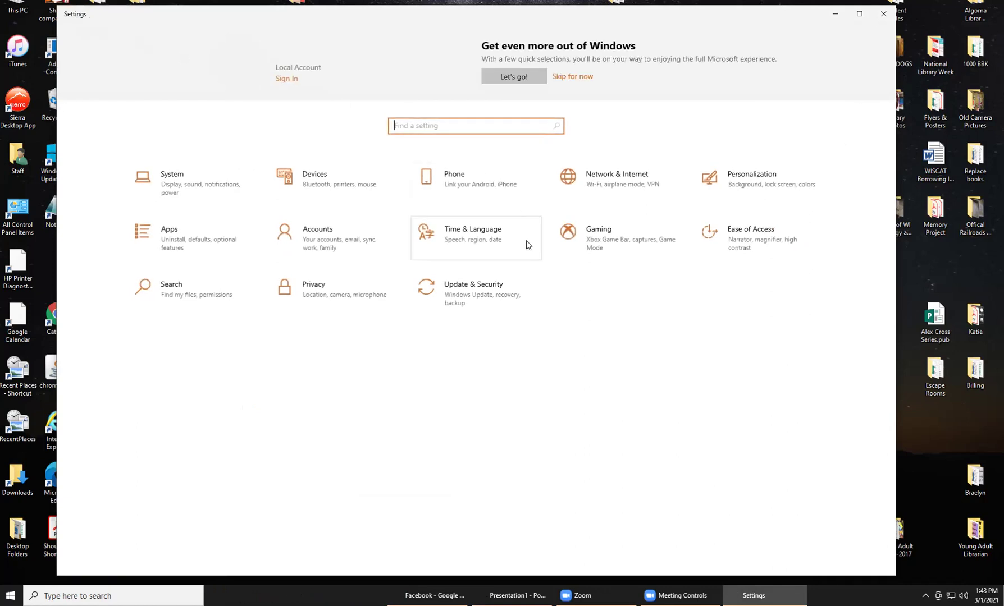
pyautogui.click(480, 240)
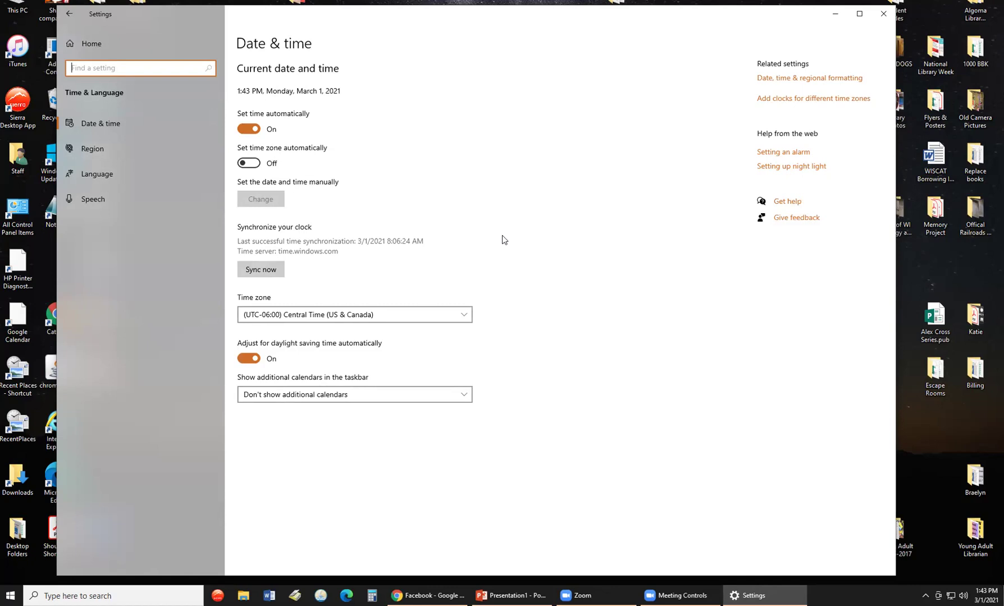
pyautogui.click(255, 91)
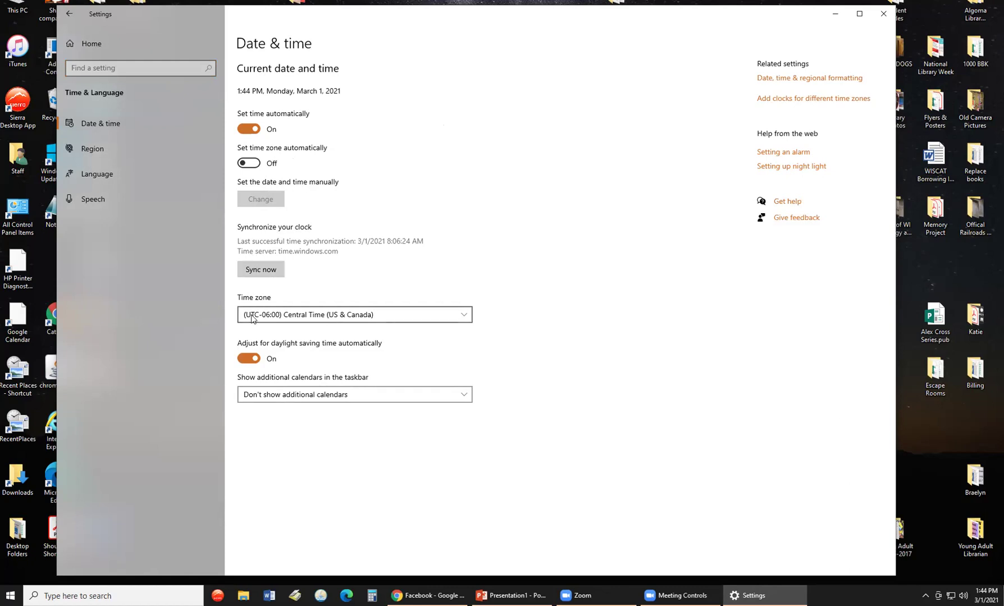
# Step: Look through the available time zones around Central Time (US & Canada) and close the list without changing the selection
pyautogui.click(313, 320)
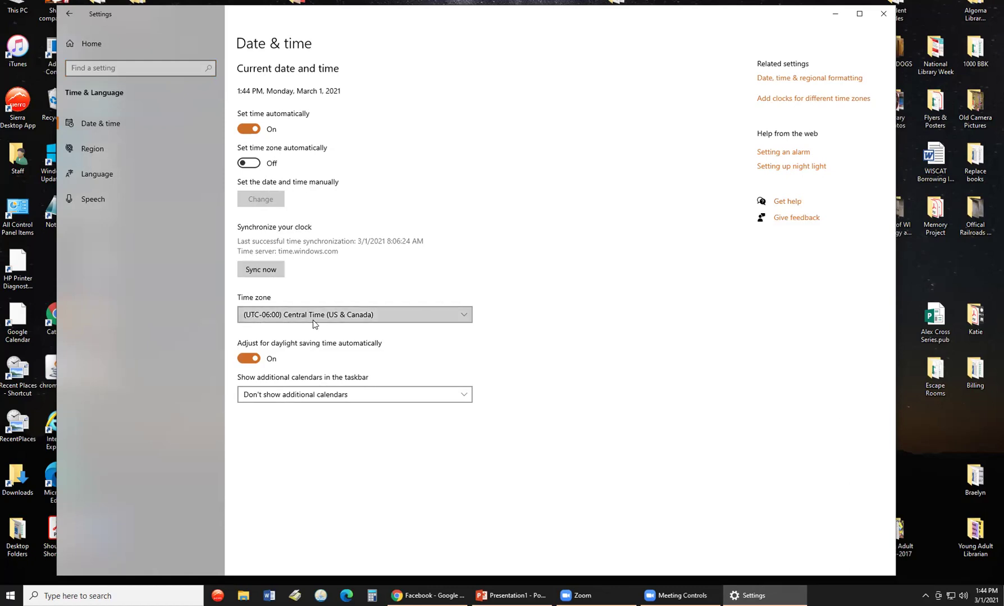
pyautogui.scroll(4, 402, 285)
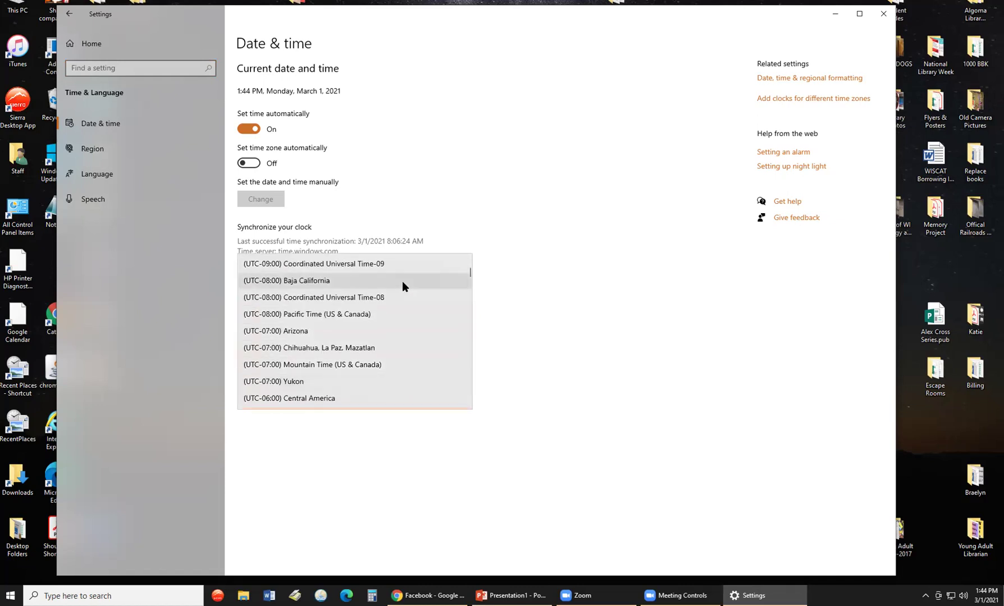
pyautogui.scroll(-3, 402, 286)
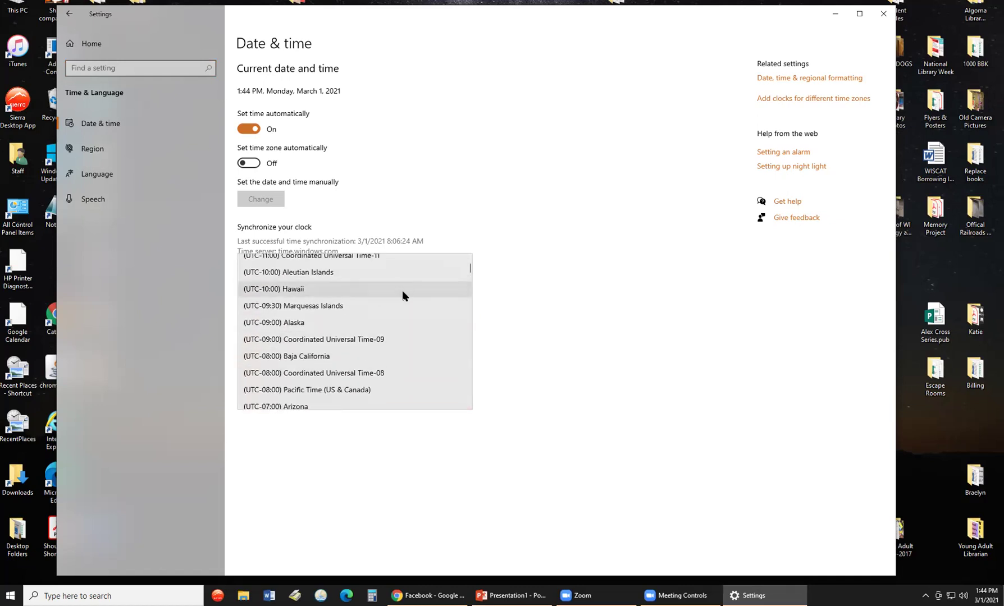
pyautogui.scroll(-4, 403, 294)
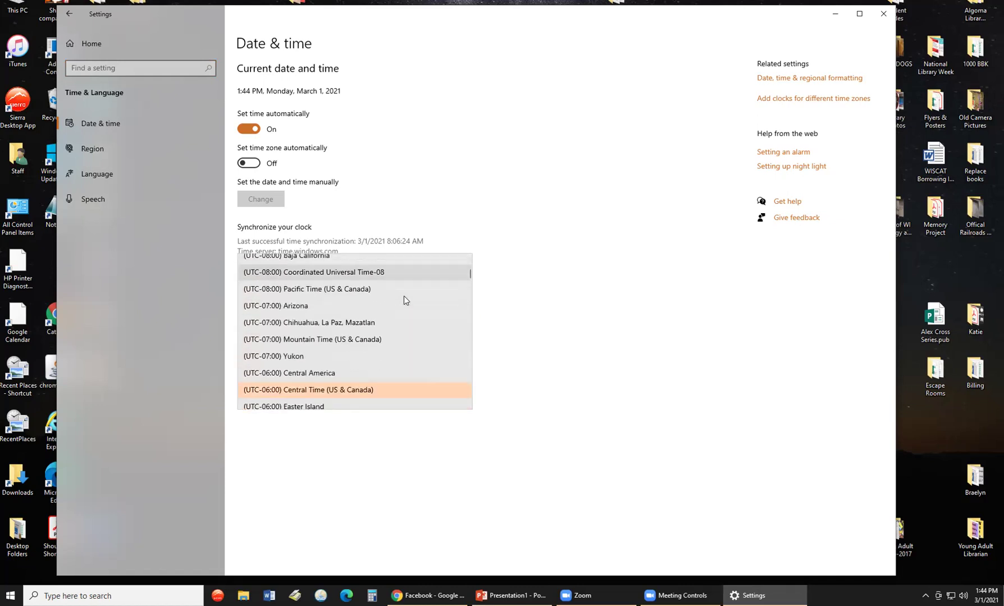
pyautogui.scroll(-1, 404, 296)
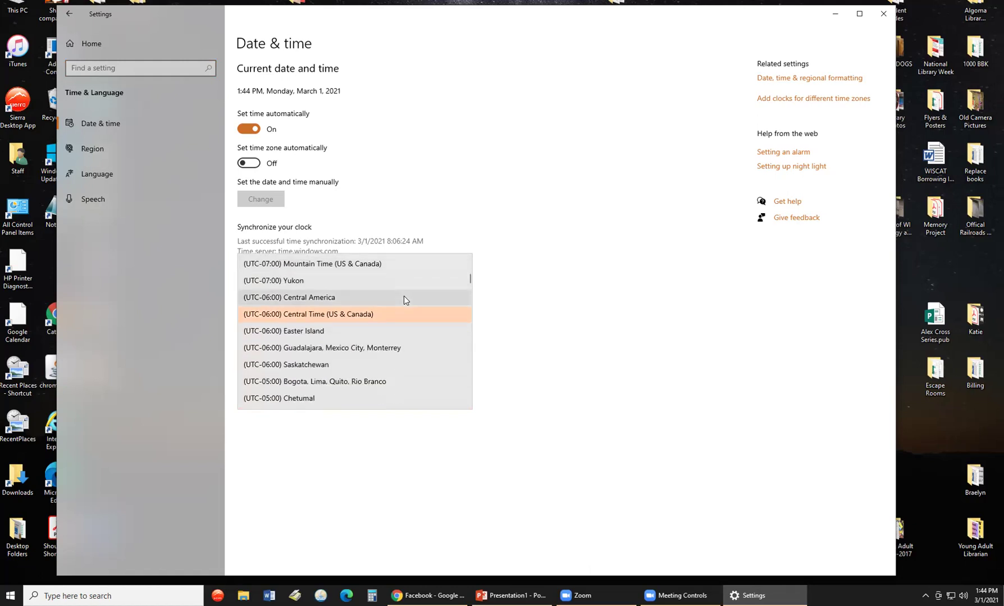
pyautogui.scroll(-1, 320, 312)
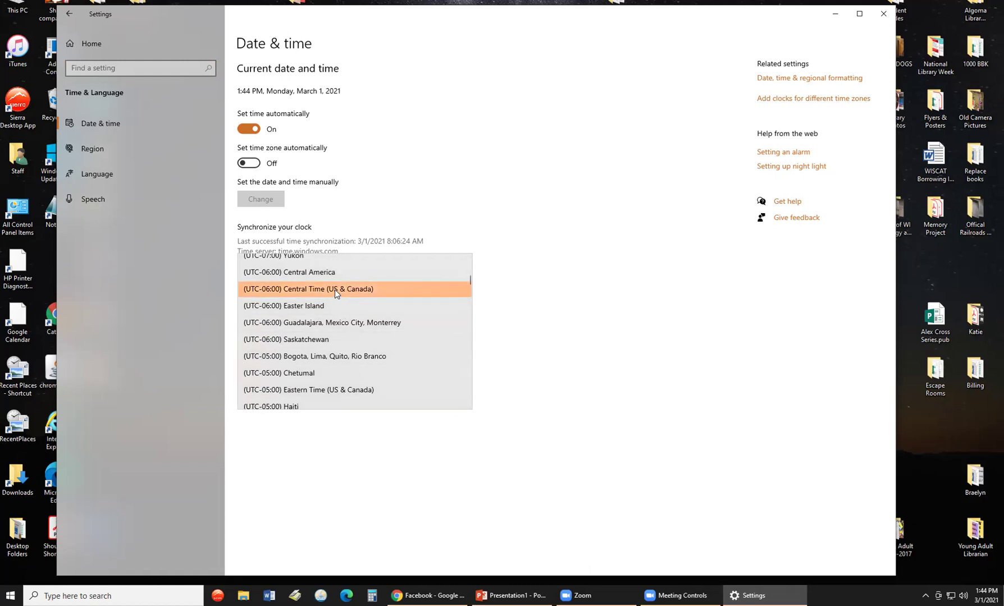
pyautogui.click(520, 281)
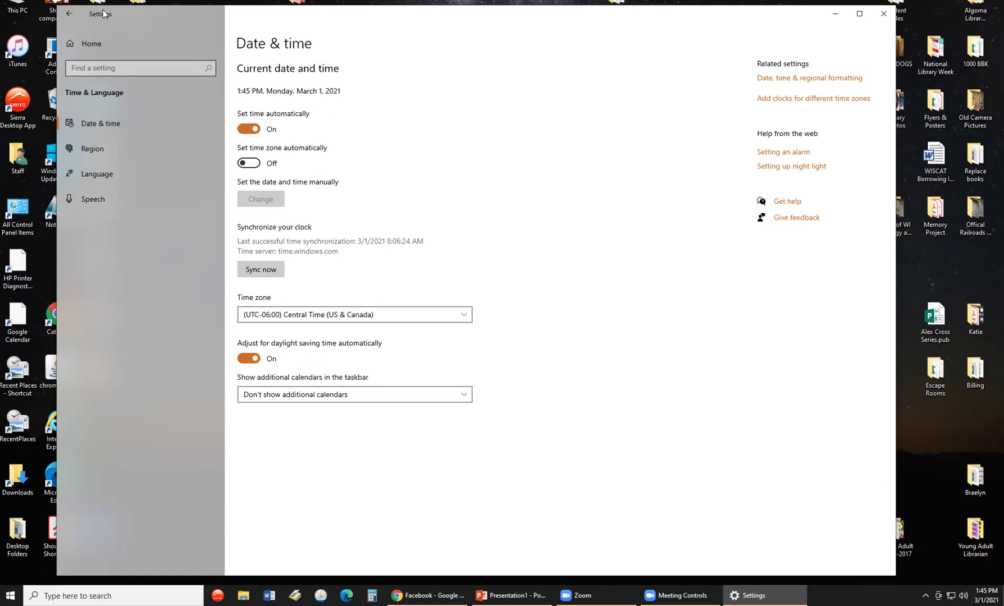
# Step: Apply a text size of 110% in the Ease of Access display settings and look over the remaining display options
pyautogui.click(67, 17)
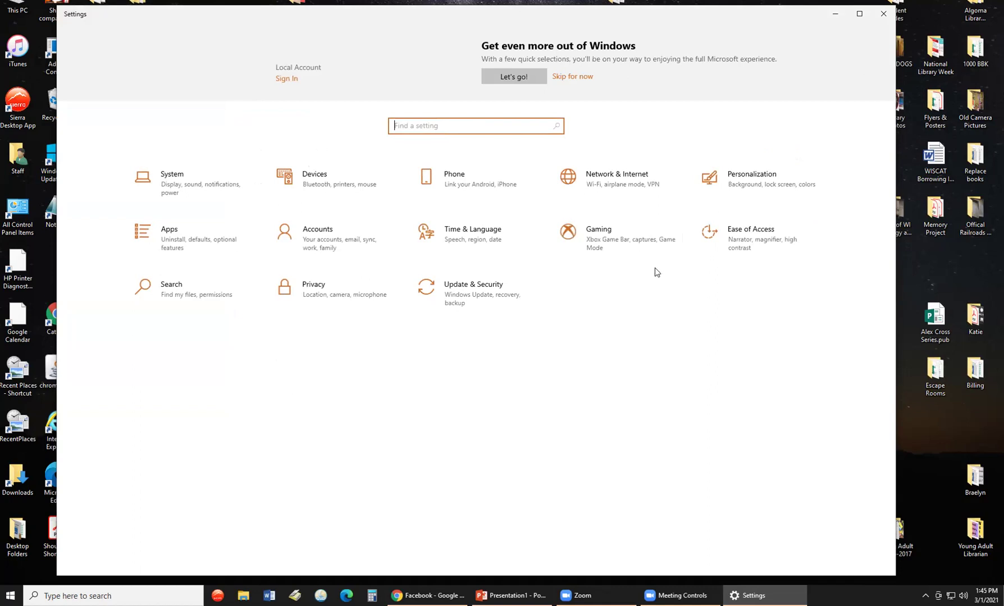
pyautogui.click(749, 245)
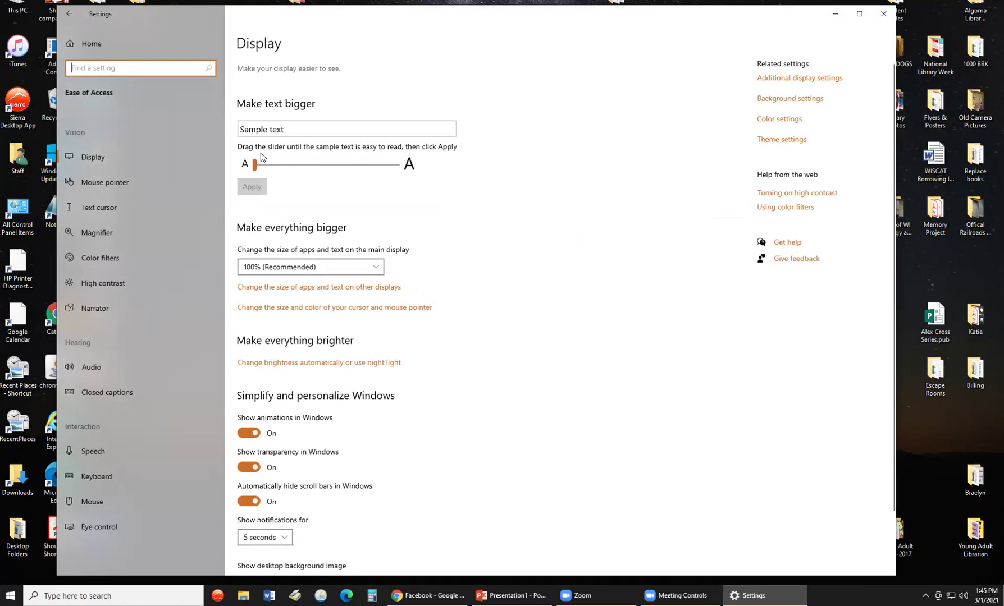
pyautogui.moveTo(253, 164)
pyautogui.mouseDown()
pyautogui.moveTo(336, 186)
pyautogui.moveTo(399, 184)
pyautogui.moveTo(254, 171)
pyautogui.moveTo(268, 173)
pyautogui.mouseUp()
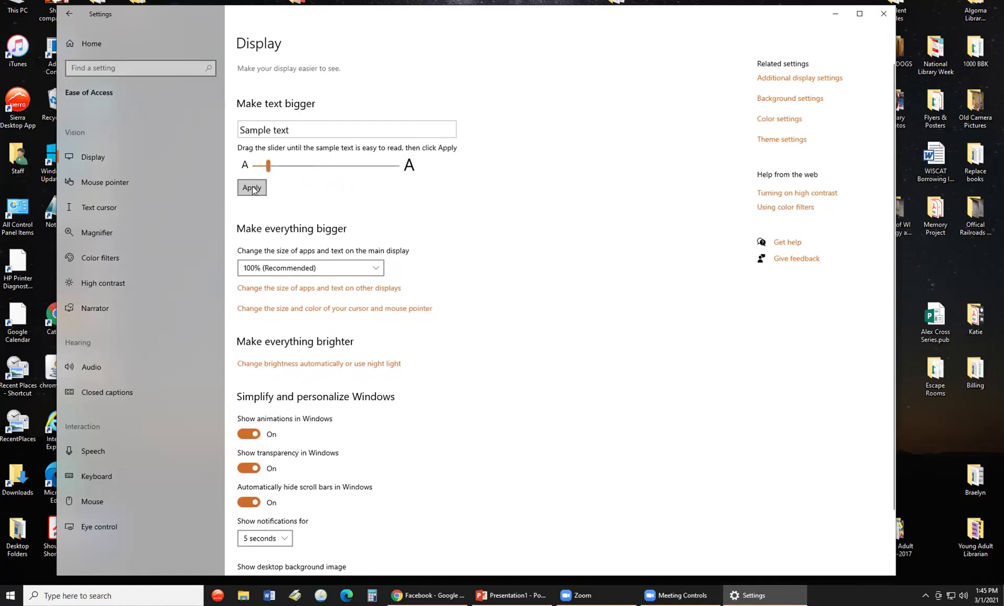
pyautogui.click(265, 164)
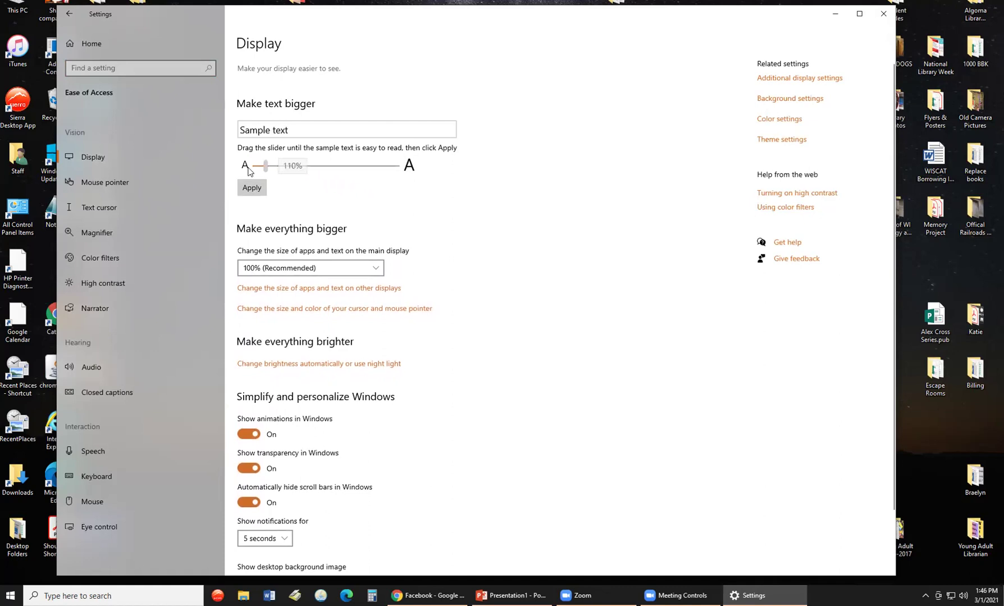
pyautogui.click(259, 188)
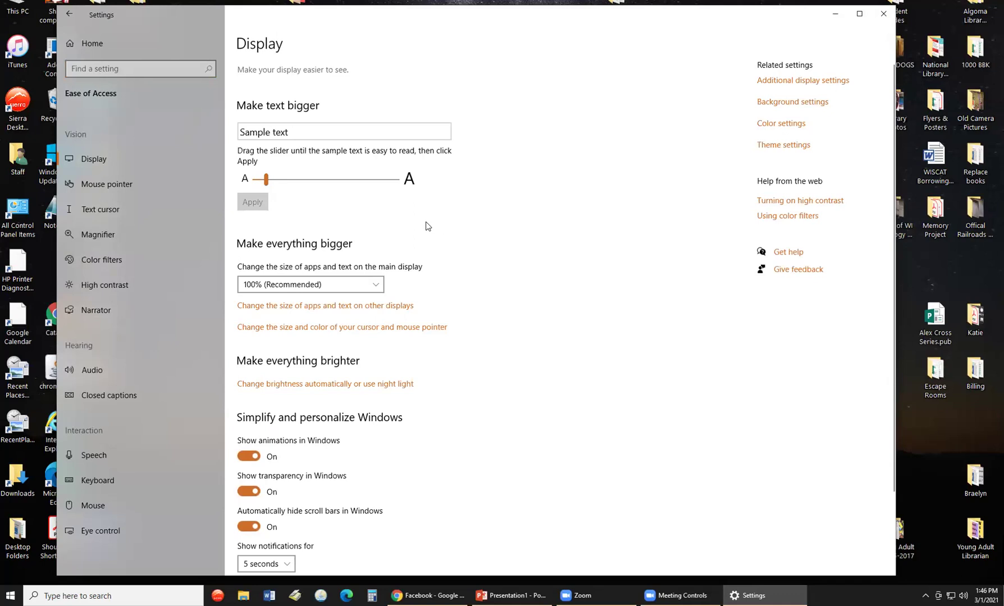
pyautogui.scroll(-2, 425, 279)
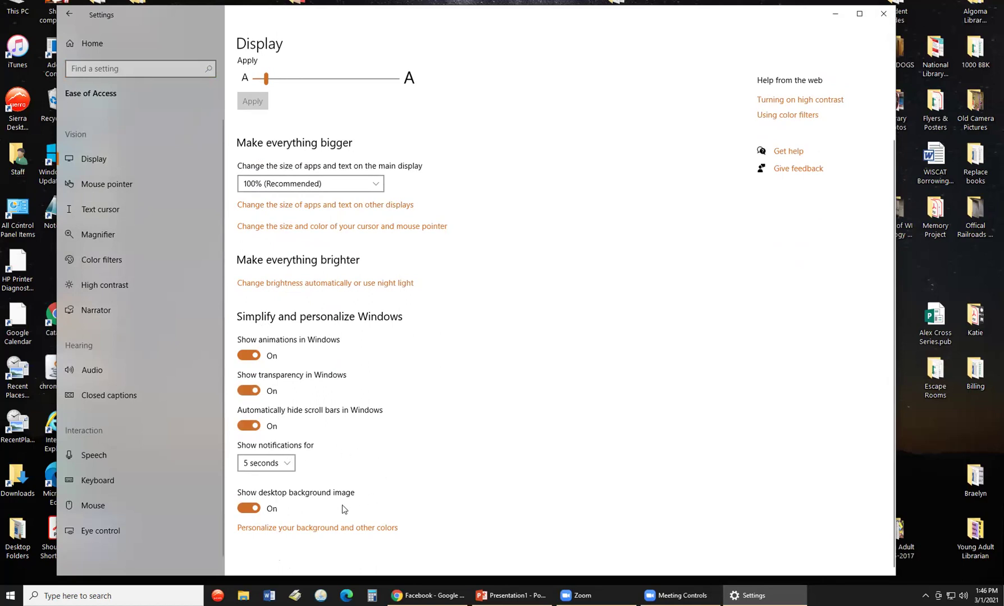
pyautogui.scroll(3, 387, 288)
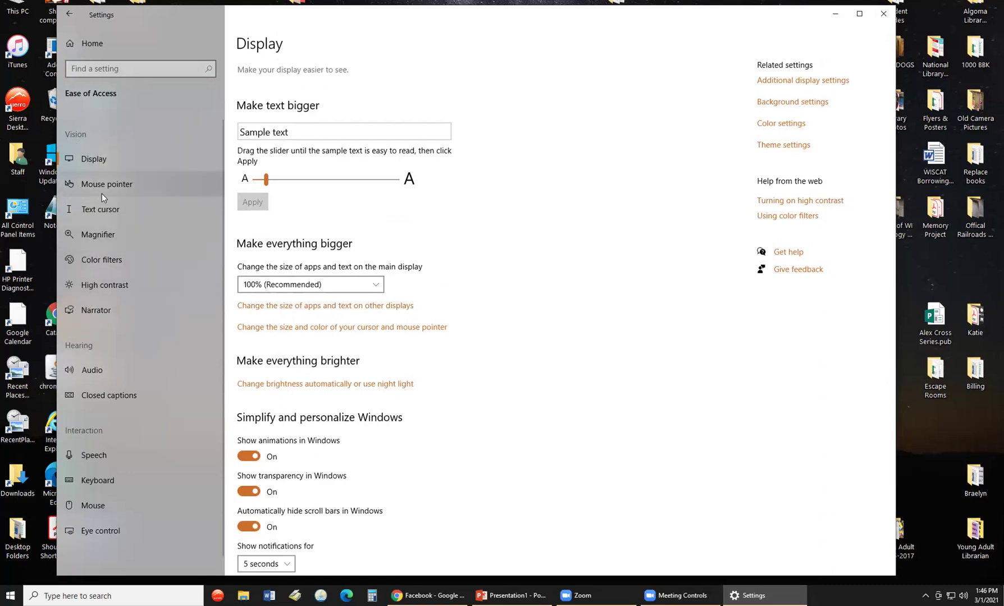
# Step: Open the Ease of Access mouse pointer settings, try the largest pointer size and restore the smallest
pyautogui.click(111, 181)
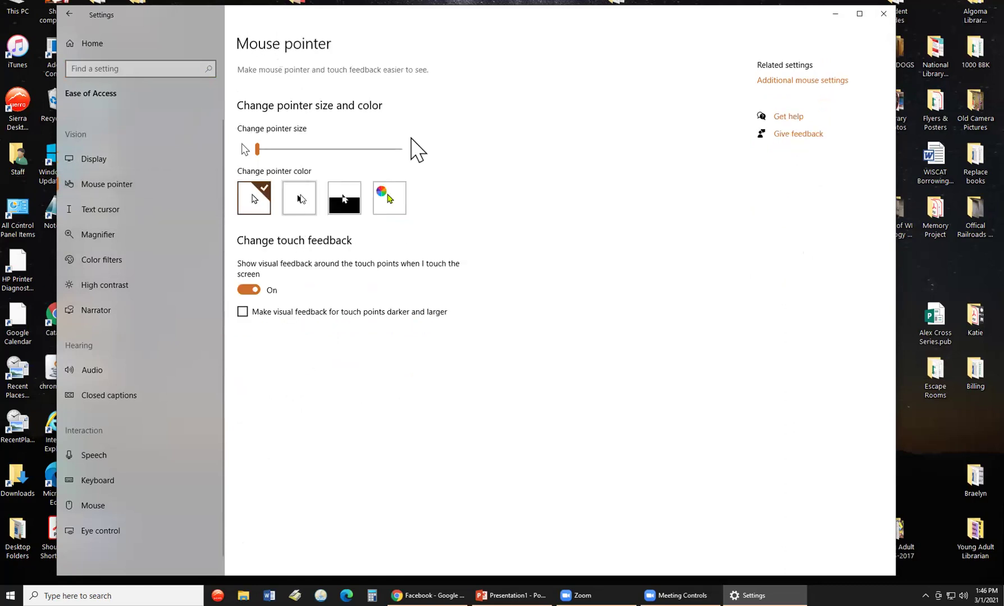
pyautogui.moveTo(255, 148); pyautogui.dragTo(401, 158)
pyautogui.moveTo(400, 149); pyautogui.dragTo(248, 145)
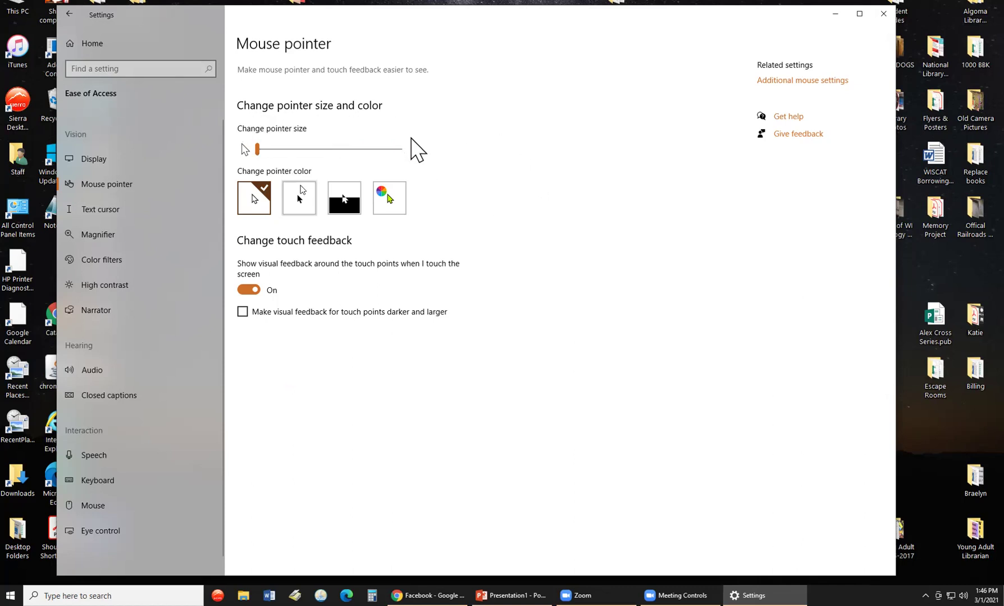
# Step: Try the inverted and custom yellow pointer colors and restore the white pointer
pyautogui.click(345, 200)
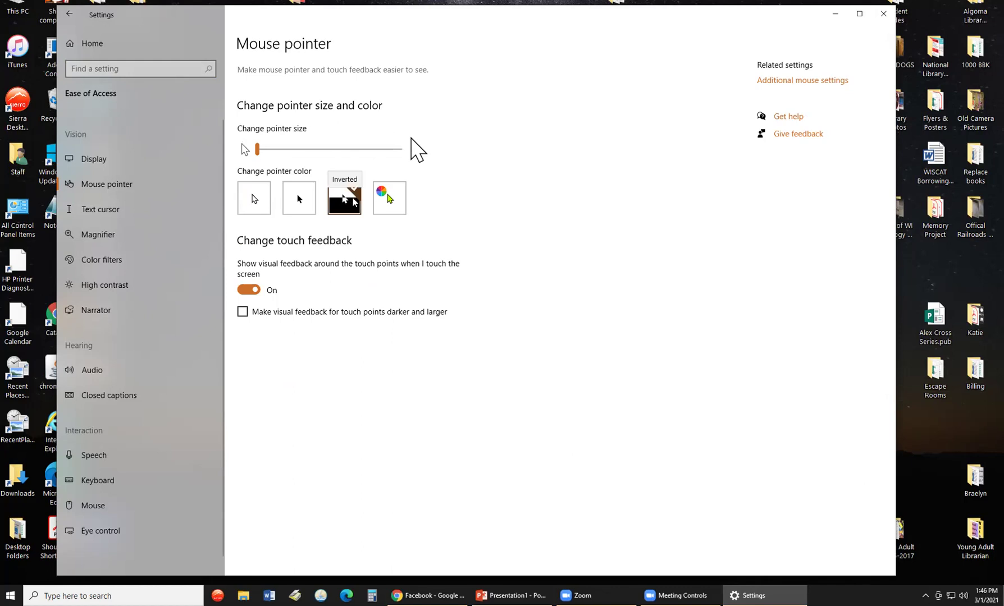
pyautogui.click(394, 197)
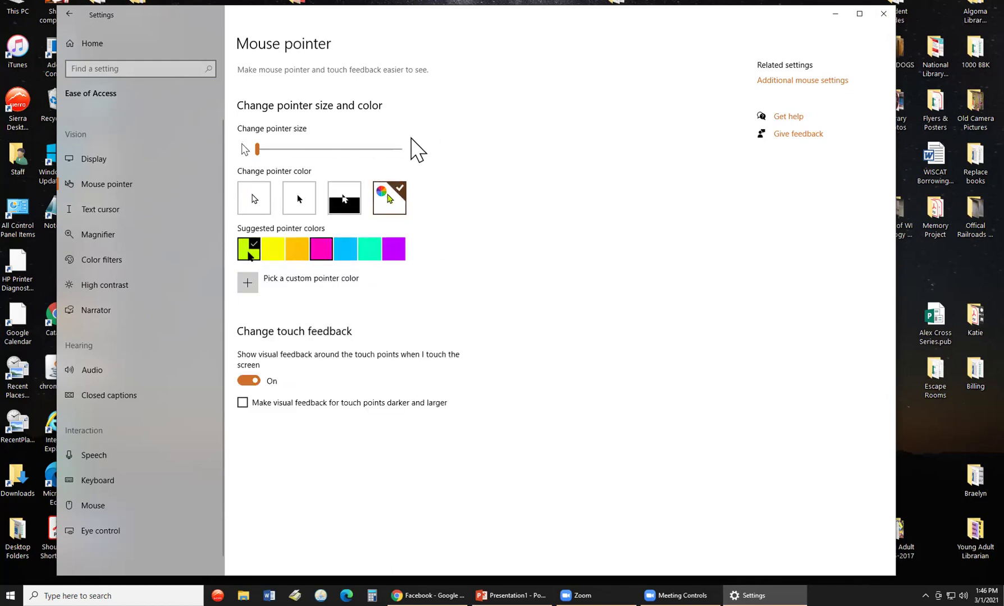
pyautogui.click(273, 249)
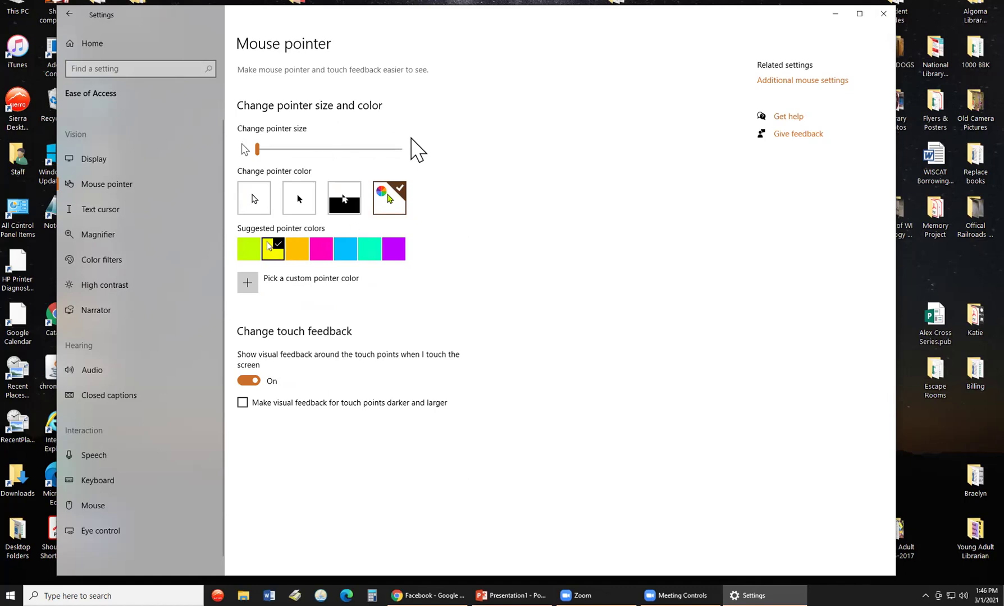
pyautogui.click(254, 199)
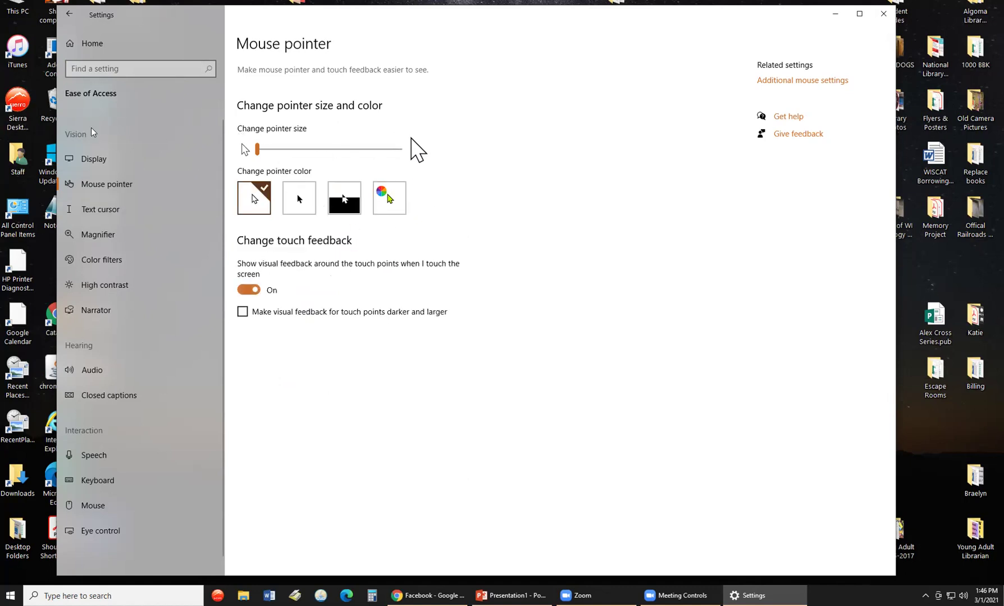
# Step: View the text cursor options and examine Magnifier's zoom, view, tracking and reading options
pyautogui.click(114, 210)
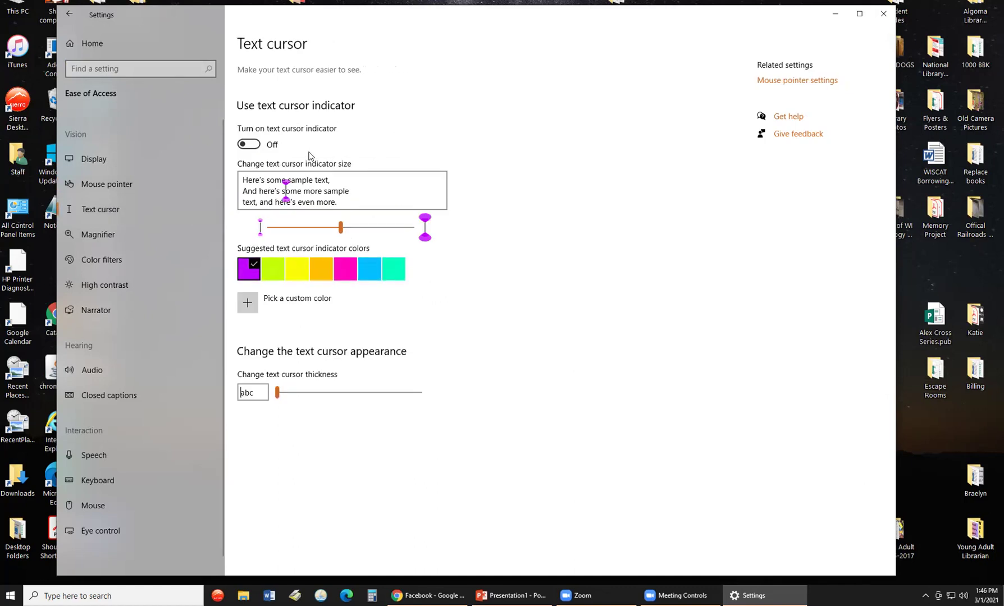
pyautogui.click(108, 238)
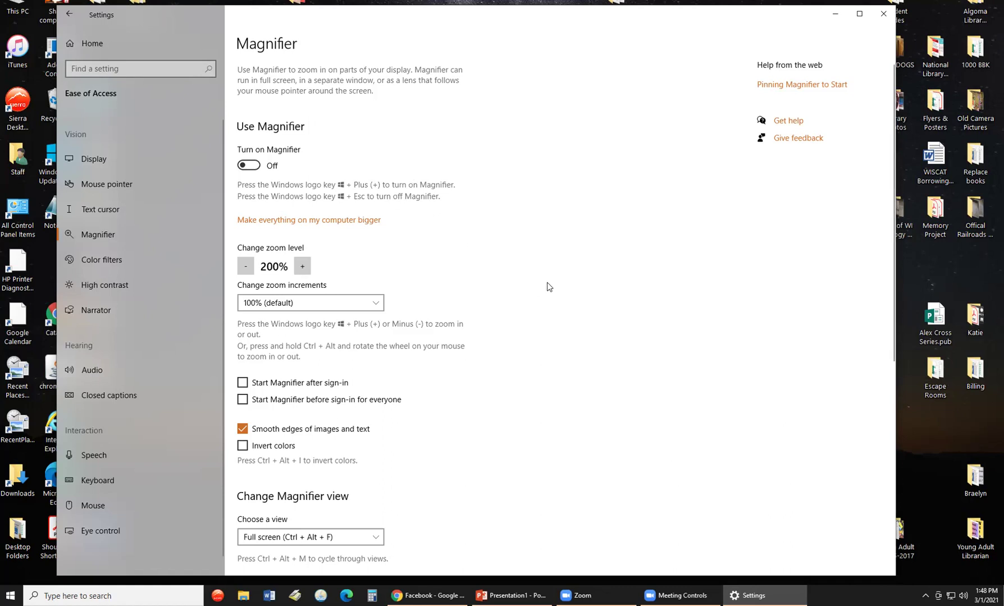
pyautogui.scroll(-4, 540, 274)
pyautogui.scroll(-3, 533, 272)
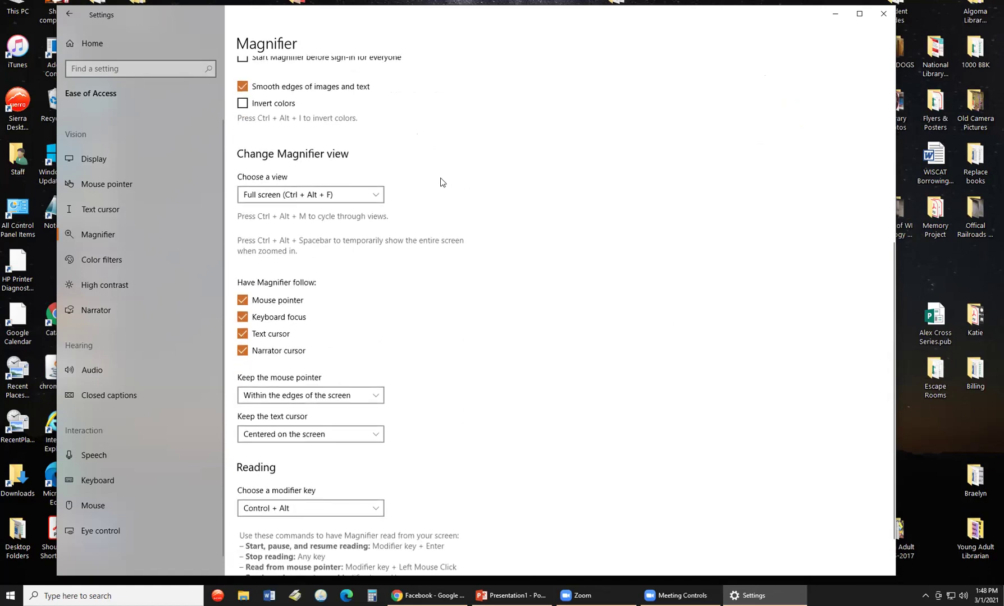
pyautogui.scroll(-1, 457, 188)
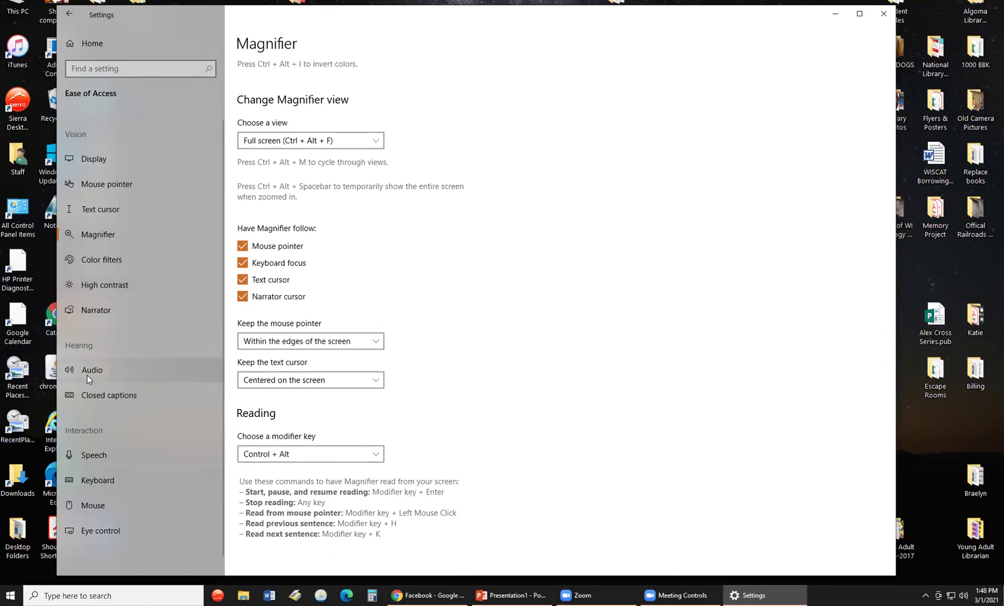
# Step: Open the Narrator settings and view the available voices, keeping Microsoft David - English (United States) selected
pyautogui.click(91, 310)
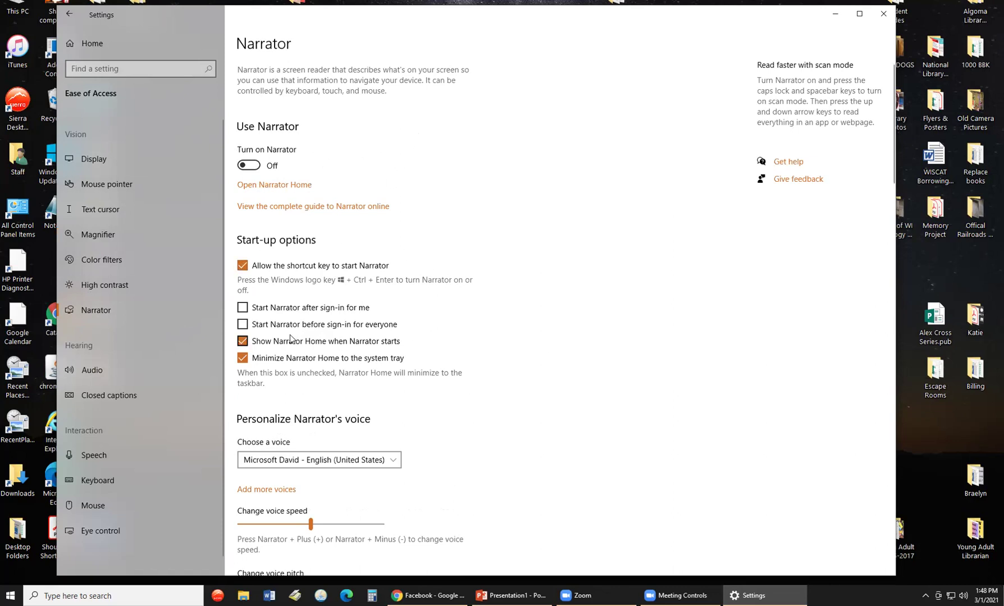
pyautogui.scroll(-3, 493, 361)
pyautogui.scroll(-2, 494, 365)
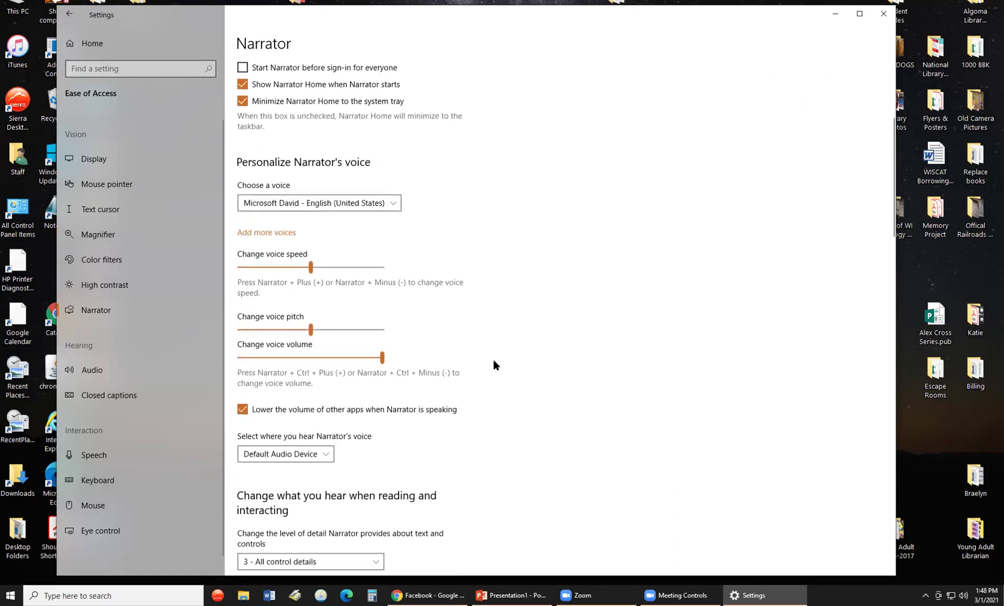
pyautogui.click(369, 205)
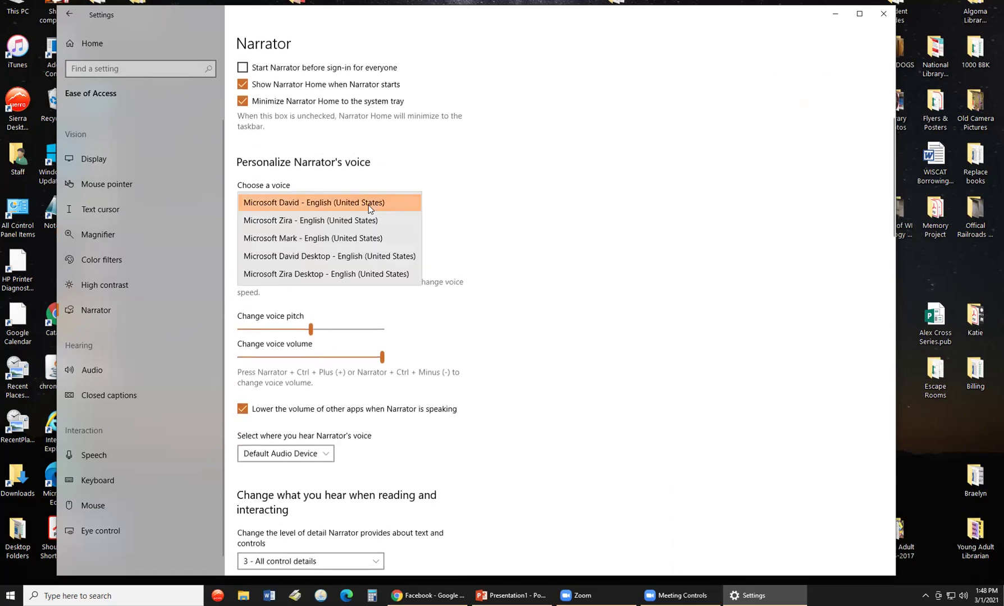
pyautogui.click(517, 205)
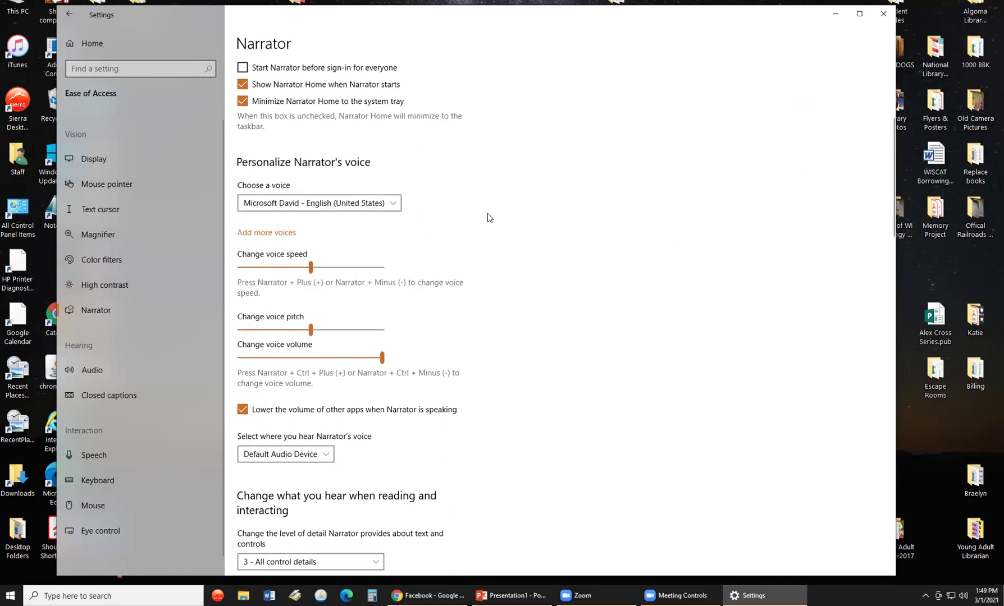
# Step: Examine the remaining Narrator options for reading, typing, keyboard, Narrator cursor, braille and data services
pyautogui.scroll(-6, 487, 217)
pyautogui.scroll(-6, 487, 217)
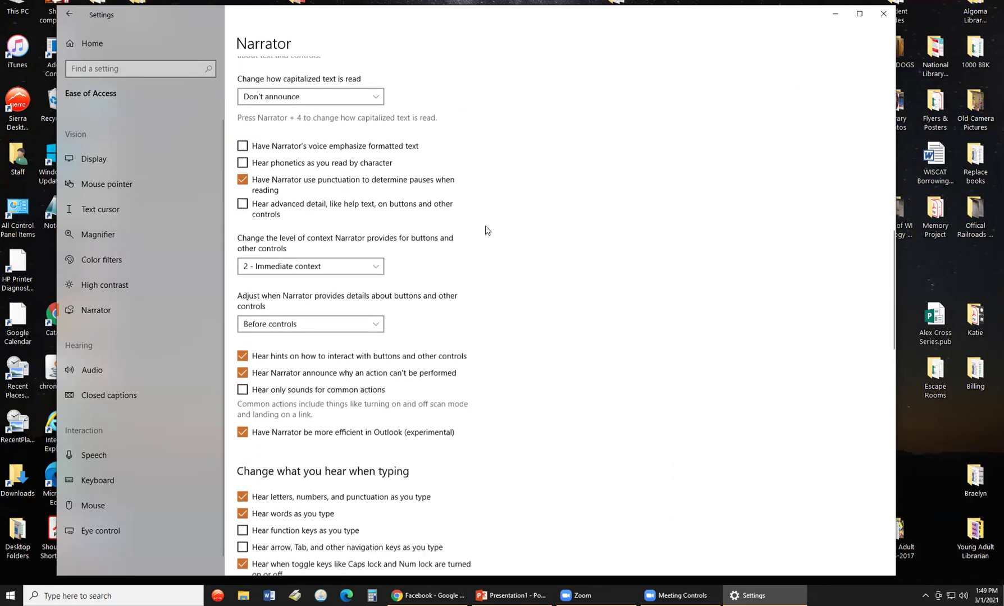
pyautogui.scroll(-11, 486, 227)
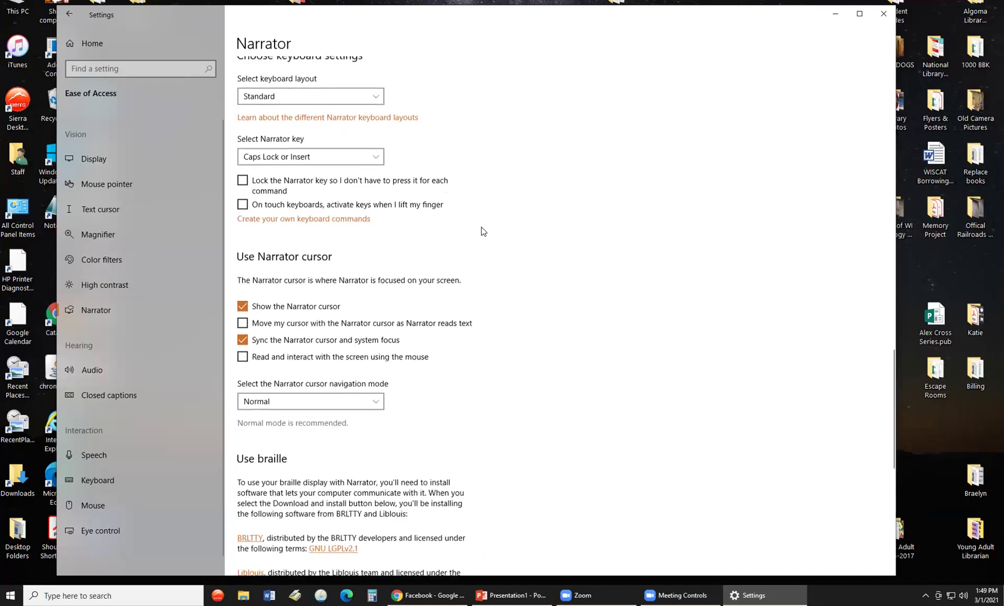
pyautogui.scroll(-5, 482, 227)
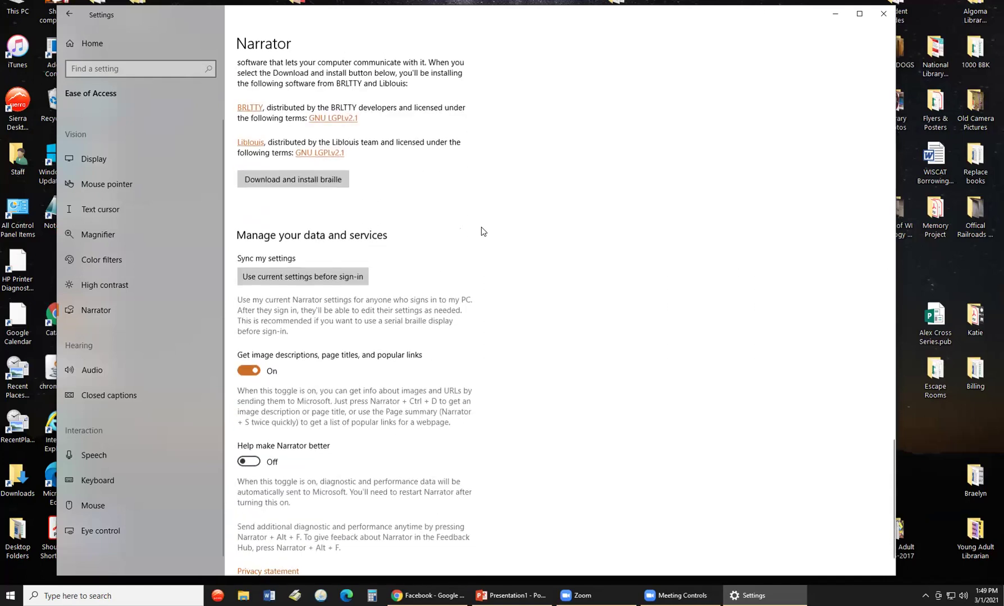
pyautogui.scroll(2, 482, 231)
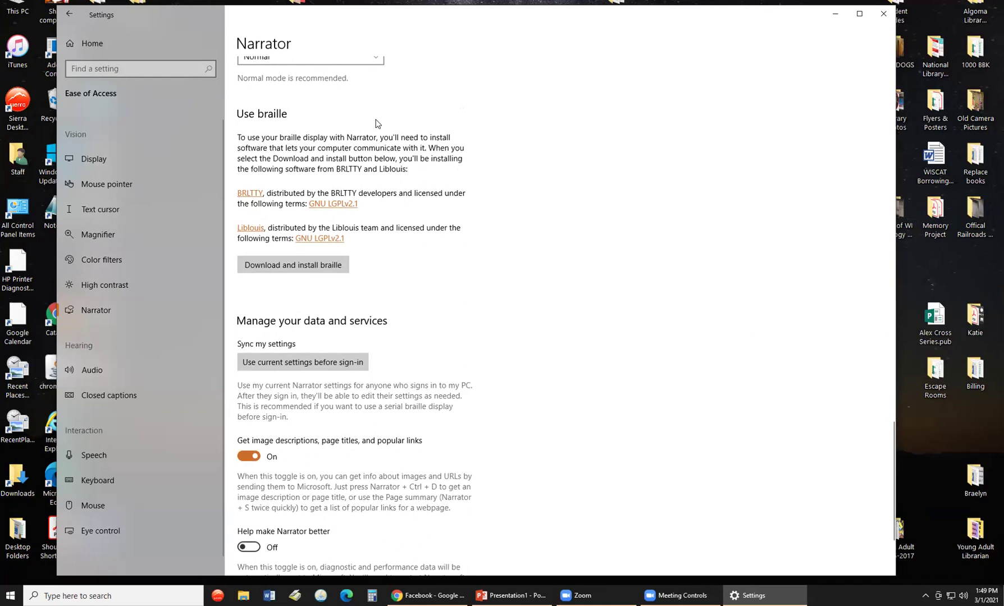
# Step: Review the end of the Narrator options for cursor, braille and data services, and open the Audio accessibility settings
pyautogui.scroll(-1, 524, 205)
pyautogui.scroll(8, 528, 213)
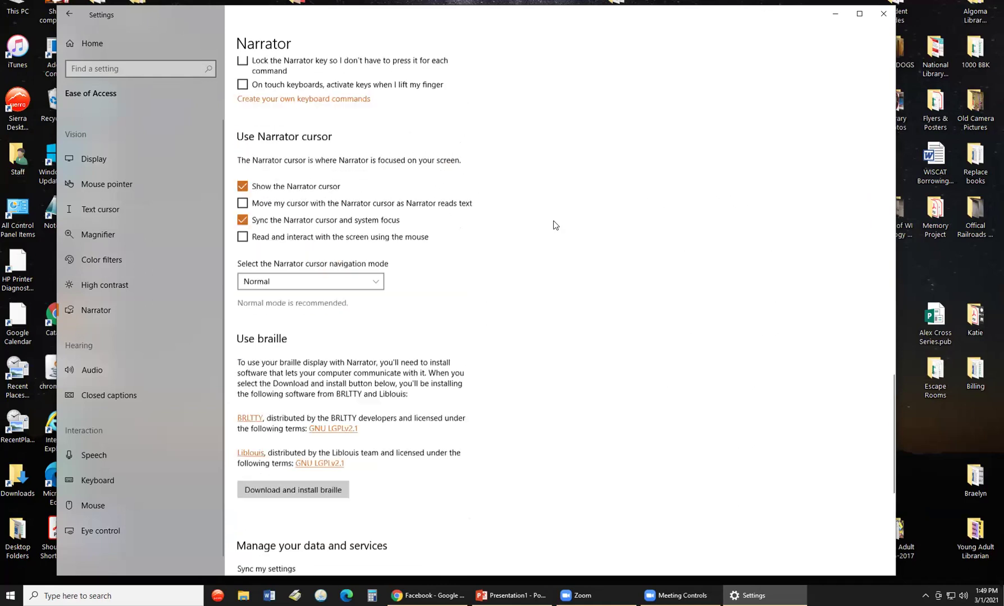
pyautogui.scroll(-10, 506, 278)
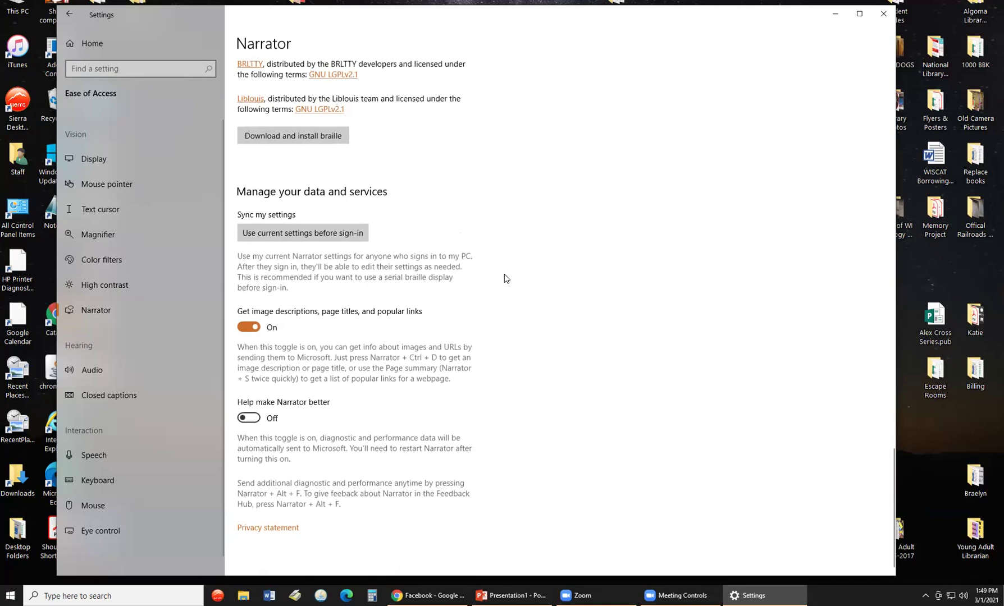
pyautogui.click(104, 370)
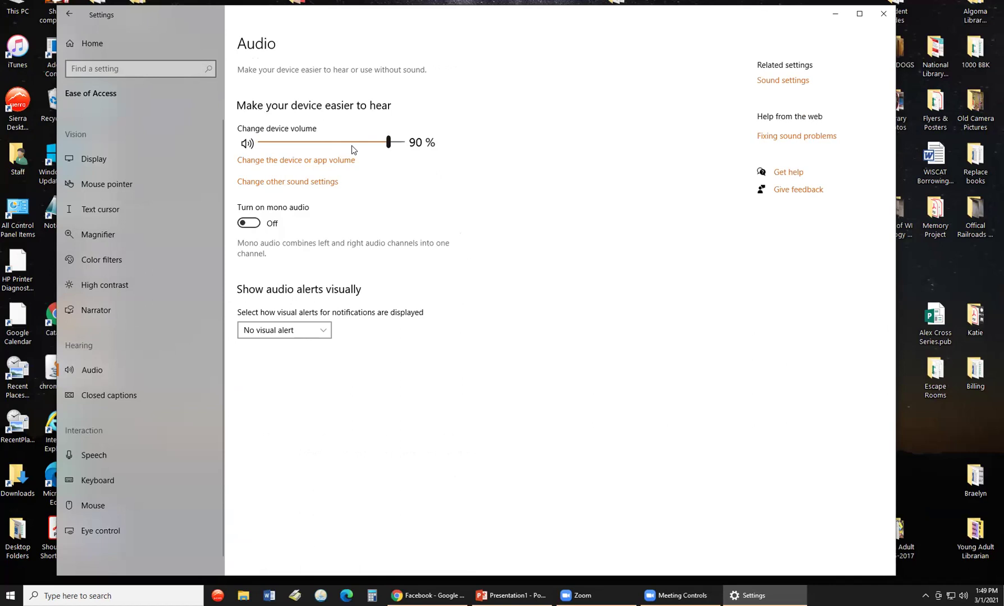
# Step: Examine the Closed captions settings for caption font, caption background and window dimming
pyautogui.click(112, 396)
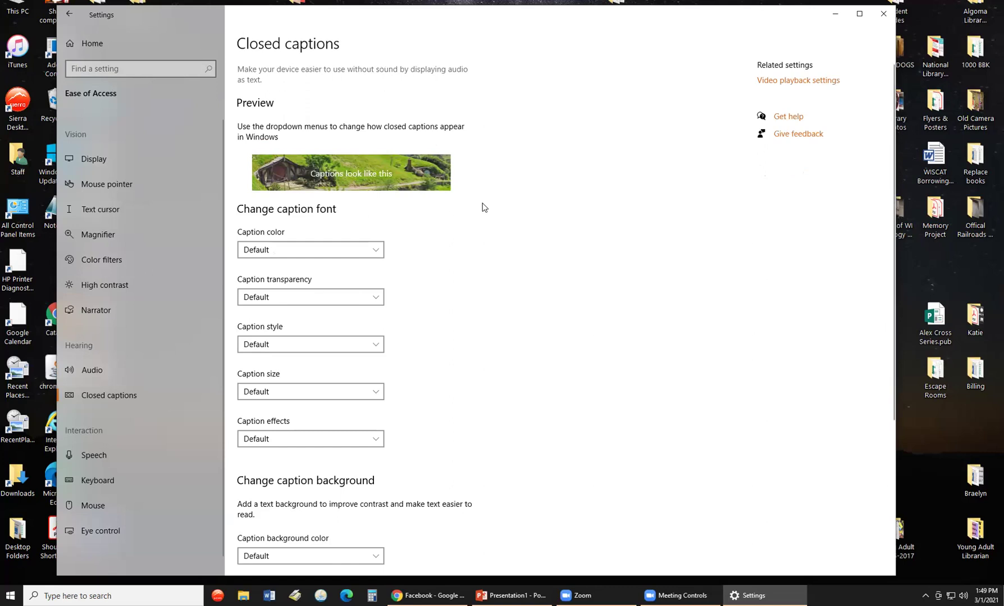
pyautogui.scroll(-3, 449, 227)
pyautogui.scroll(-1, 498, 225)
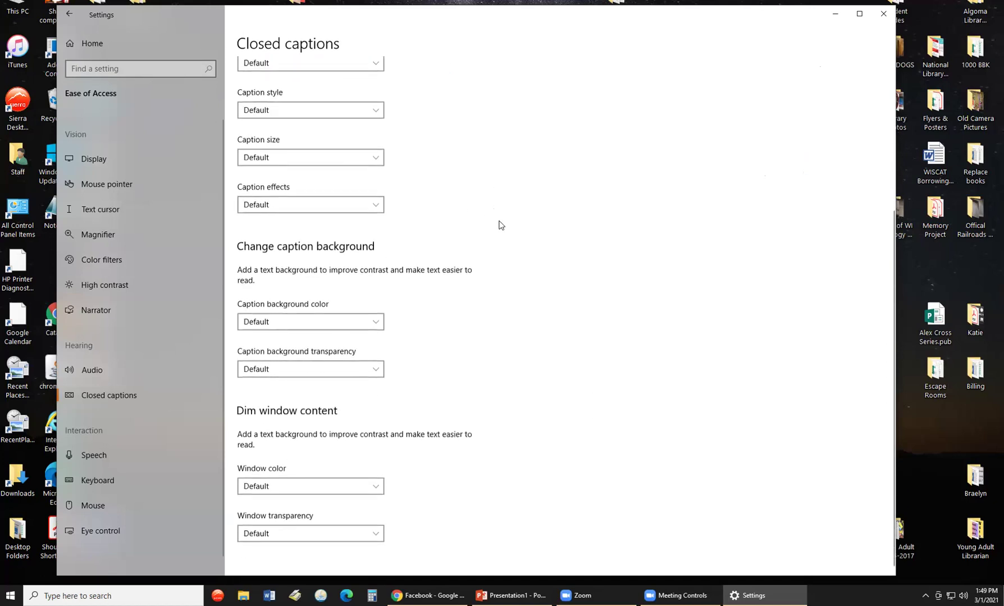
pyautogui.scroll(5, 505, 224)
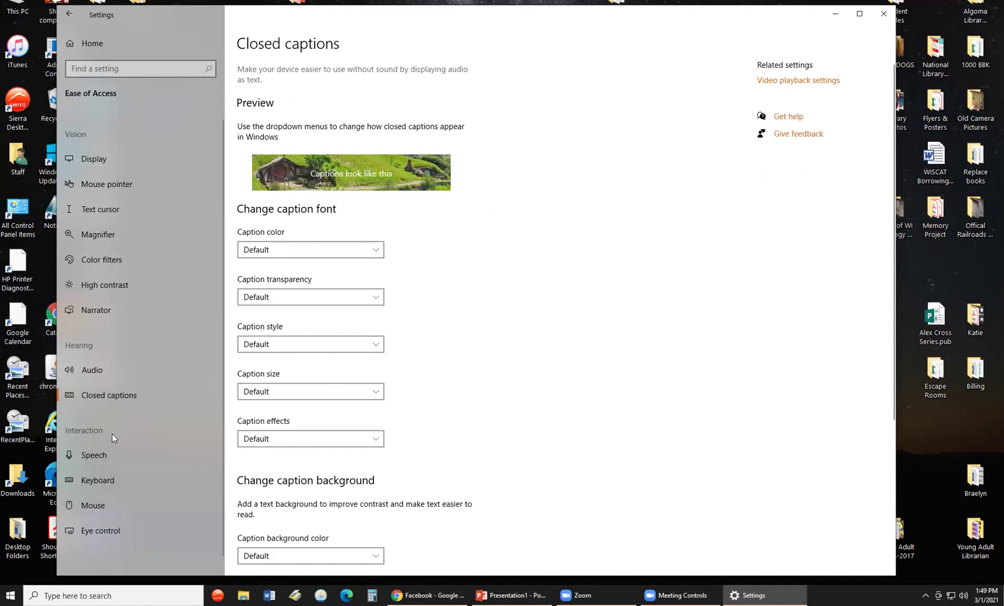
# Step: View the Interaction settings for Speech, Keyboard, Mouse and Eye control in turn
pyautogui.click(110, 458)
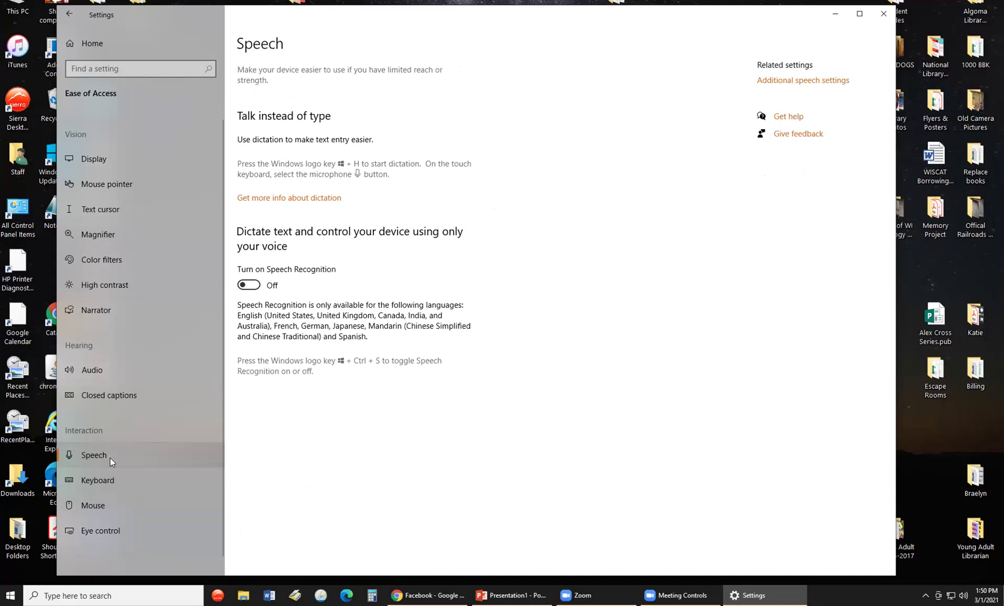
pyautogui.click(87, 482)
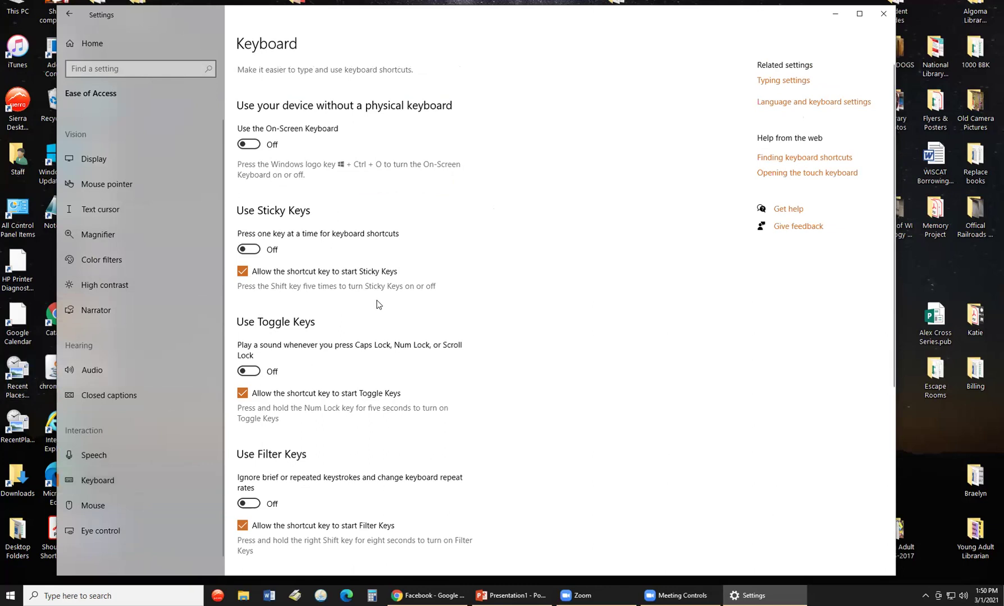
pyautogui.click(119, 505)
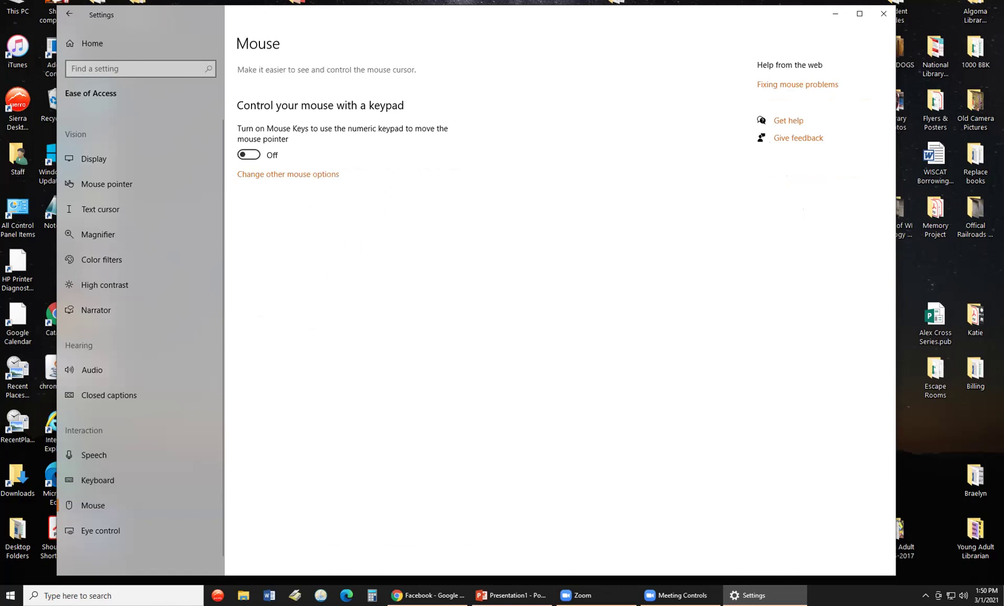
pyautogui.scroll(-1, 68, 368)
pyautogui.click(112, 521)
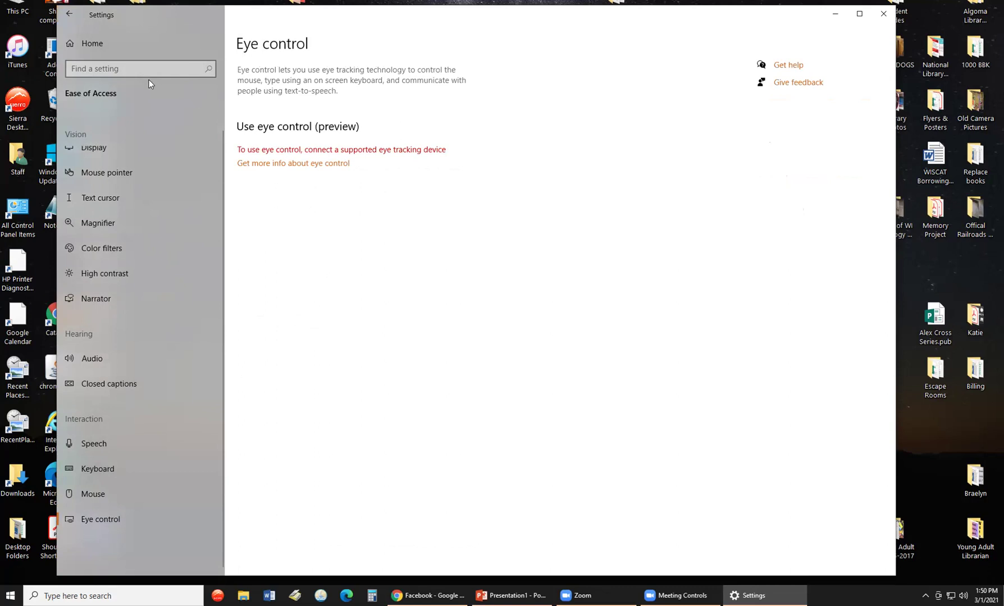
# Step: View the Windows Update page under Update & Security, return to the Settings home page and minimize the window
pyautogui.click(68, 15)
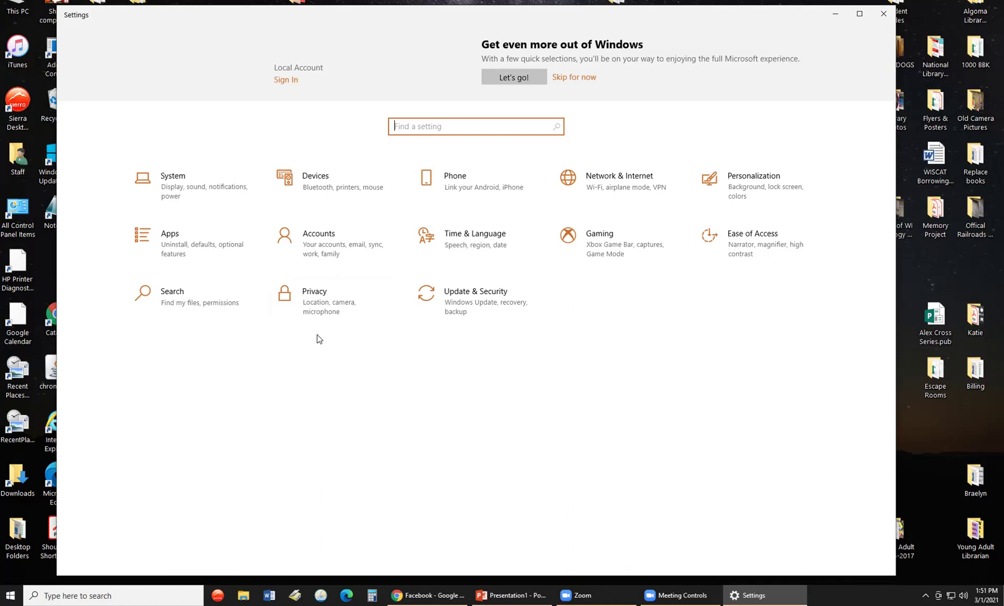
pyautogui.click(467, 304)
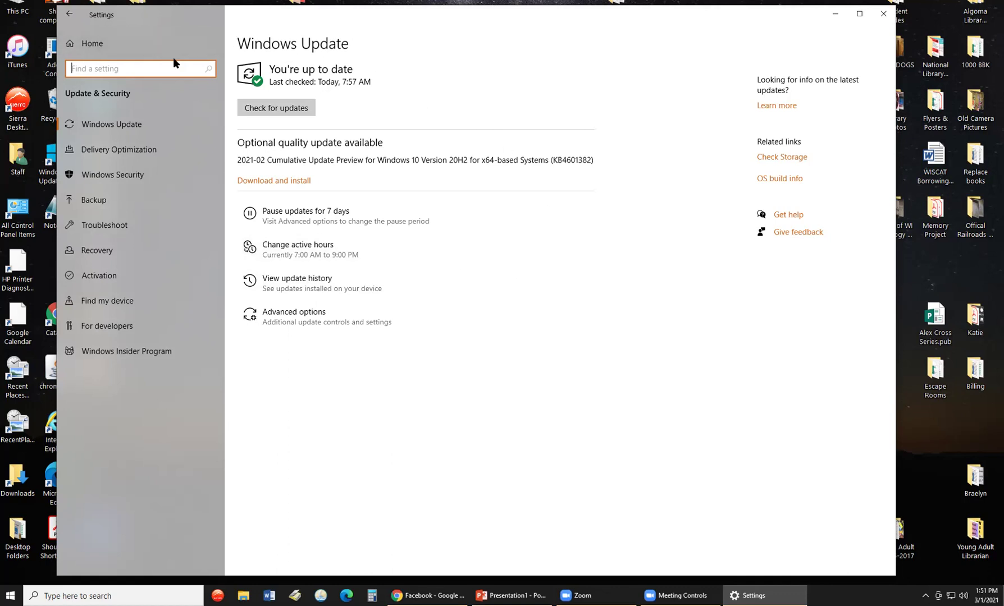
pyautogui.click(69, 14)
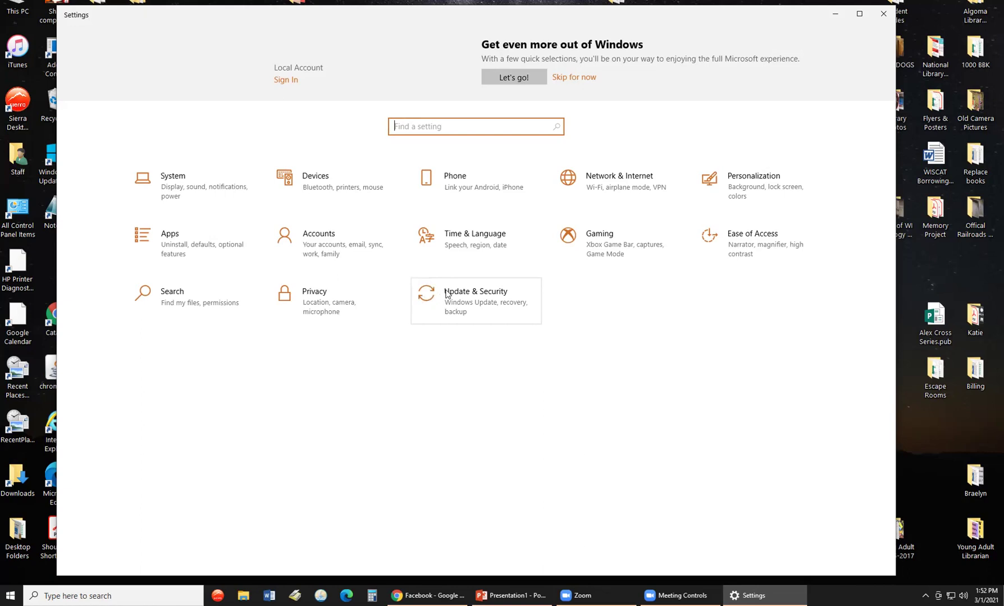
pyautogui.click(502, 297)
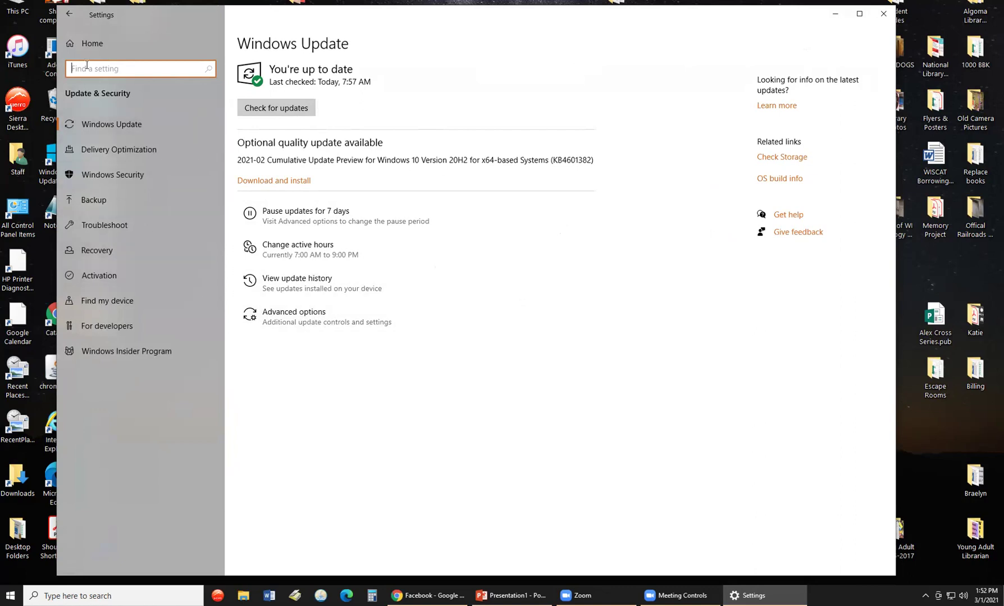
pyautogui.click(67, 14)
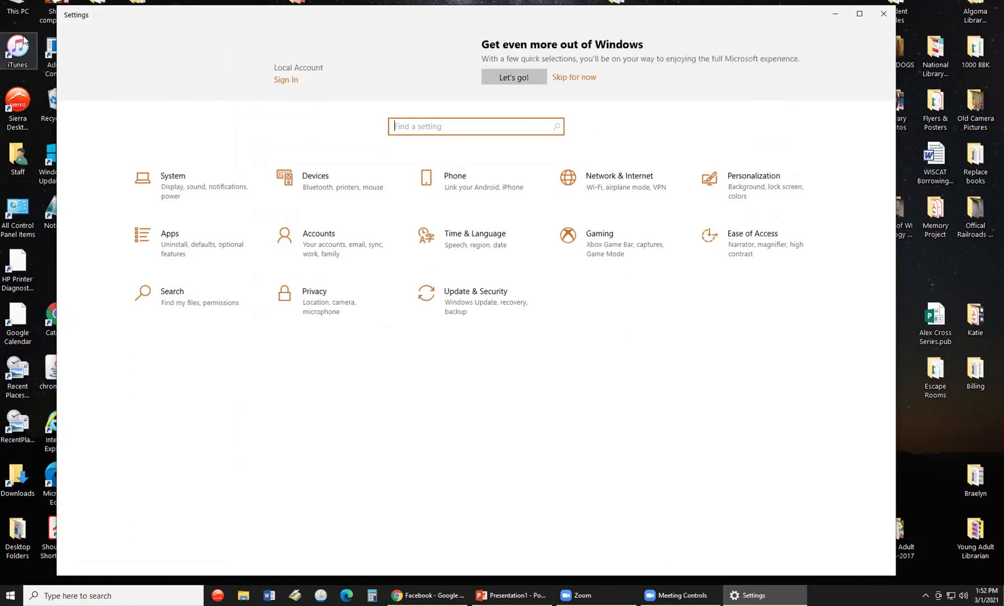
pyautogui.click(835, 15)
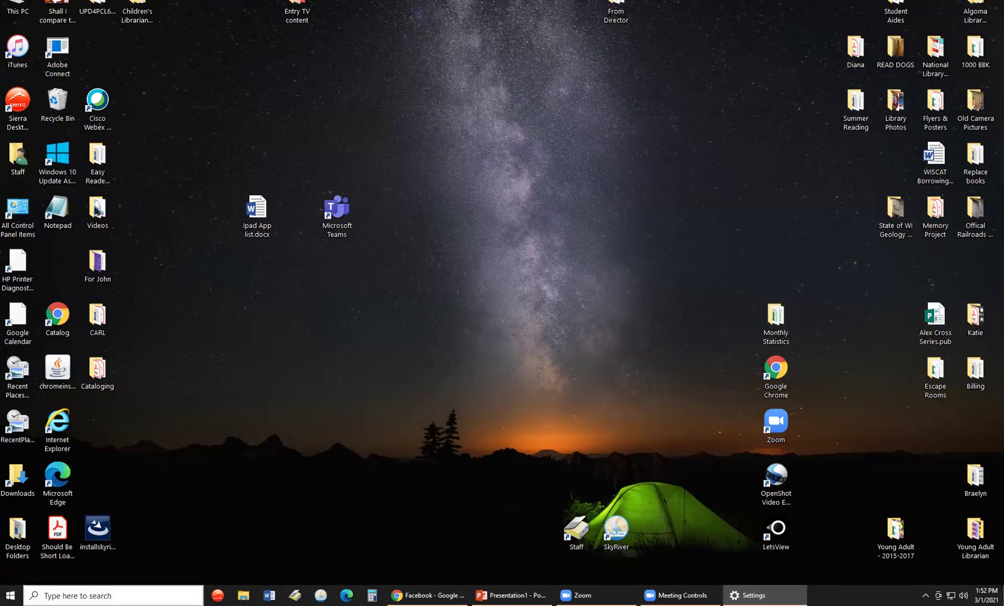
# Step: Search the computer for a person's first name, clear the search text and close the search
pyautogui.click(113, 596)
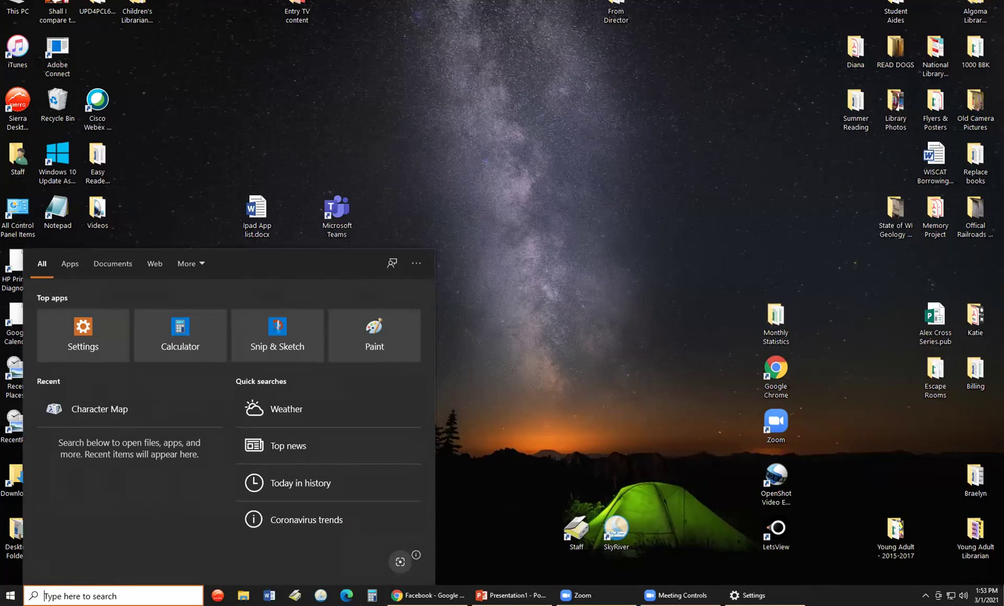
pyautogui.write('katie')
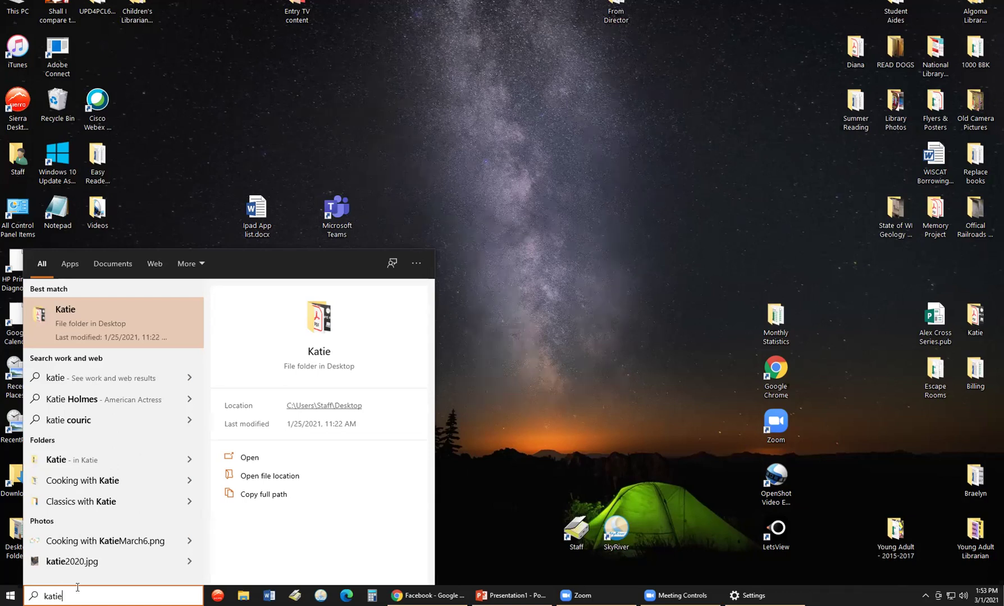
pyautogui.press('BackSpace')
pyautogui.press('BackSpace')
pyautogui.press('BackSpace')
pyautogui.press('BackSpace')
pyautogui.press('BackSpace')
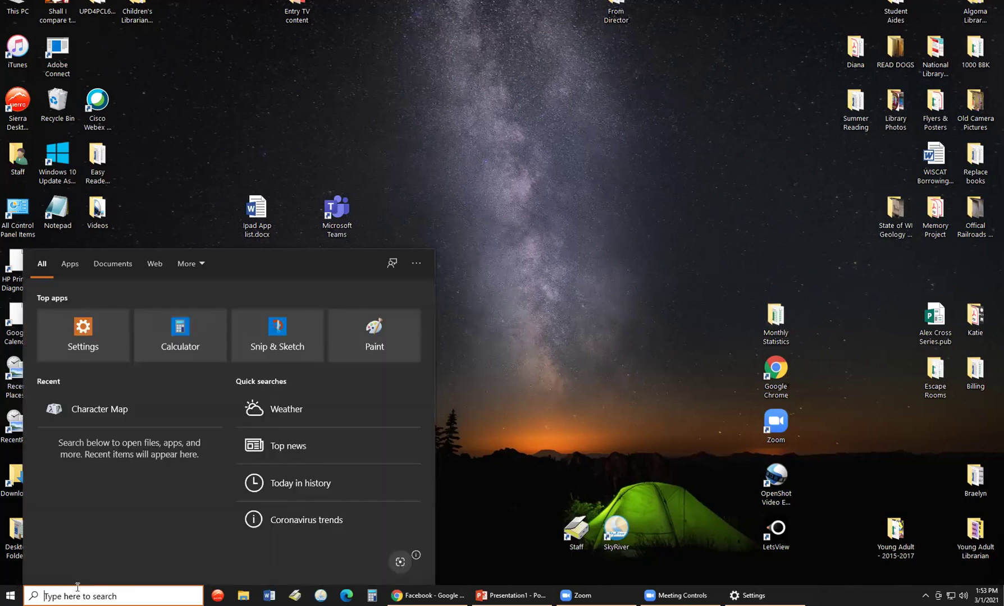
pyautogui.click(542, 413)
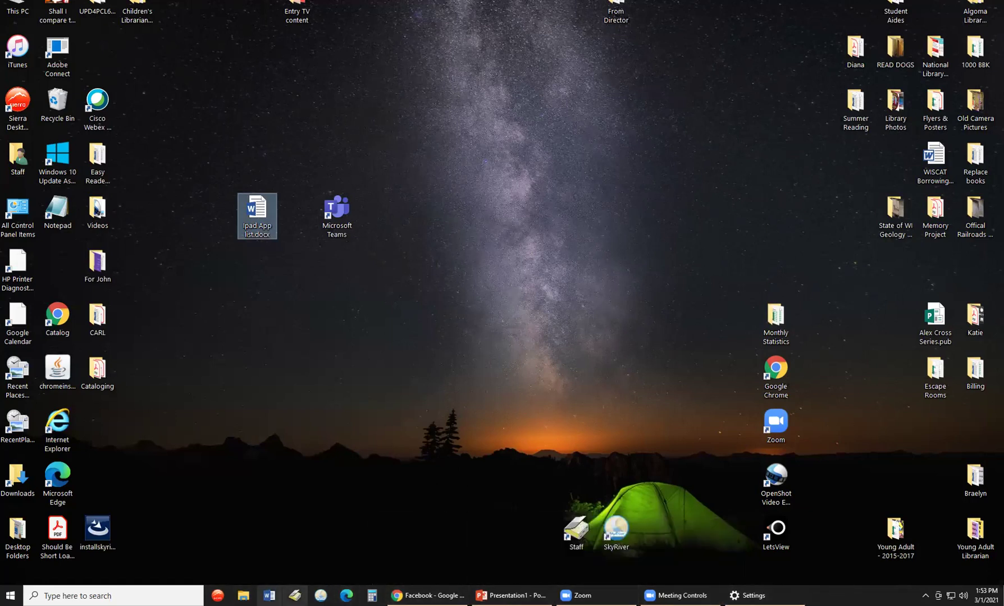
# Step: Open the taskbar calendar, browse through the months to December 2020 and close it
pyautogui.moveTo(426, 595)
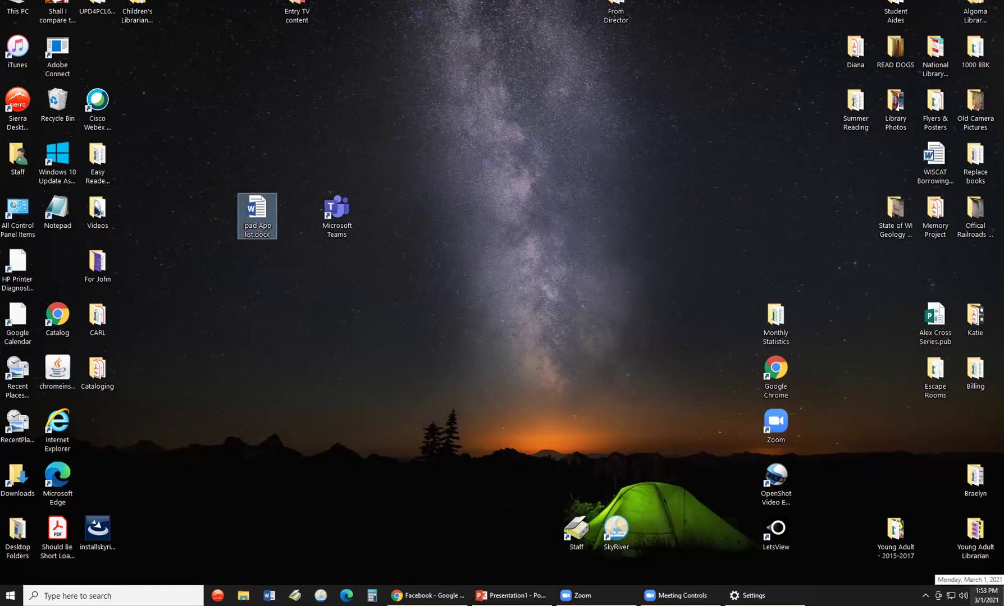
pyautogui.click(986, 595)
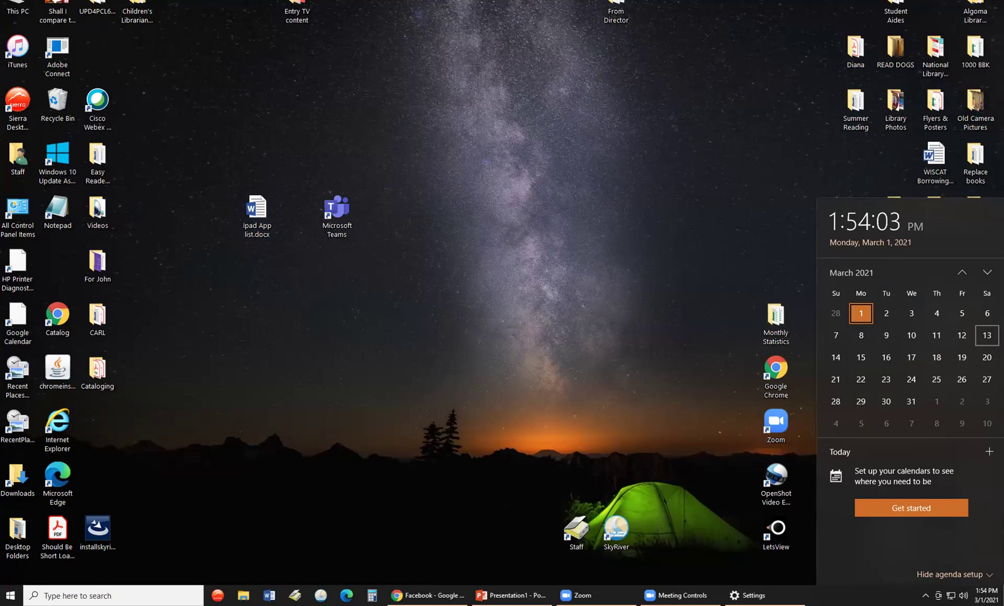
pyautogui.scroll(-1, 986, 336)
pyautogui.scroll(-1, 987, 335)
pyautogui.scroll(-1, 912, 368)
pyautogui.scroll(-2, 911, 368)
pyautogui.click(962, 272)
pyautogui.click(962, 273)
pyautogui.click(961, 272)
pyautogui.click(962, 272)
pyautogui.click(961, 273)
pyautogui.click(961, 273)
pyautogui.click(962, 272)
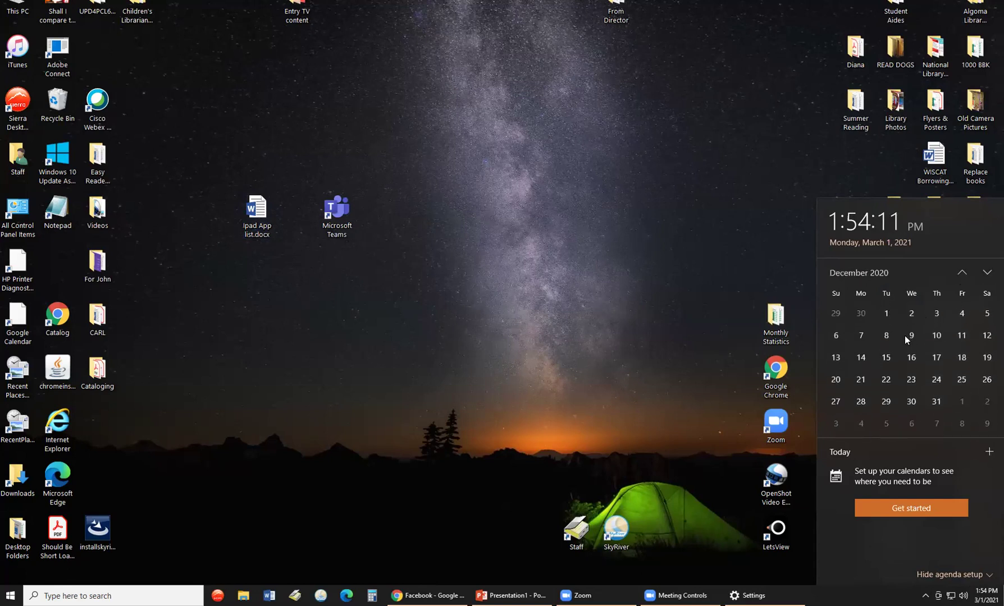
pyautogui.click(711, 270)
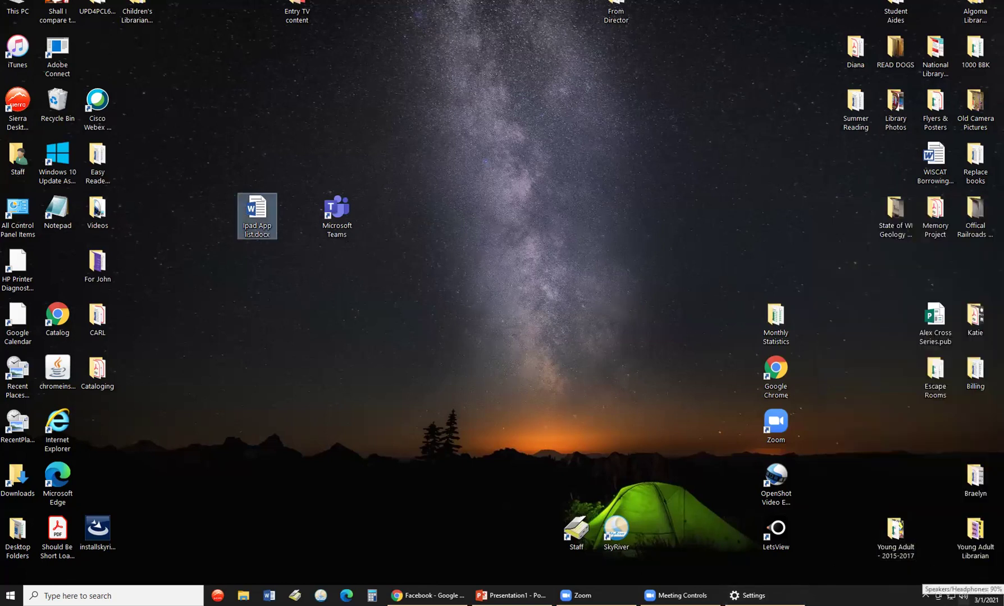
# Step: Set the speaker volume to 93 and view the hidden notification area icons
pyautogui.click(964, 595)
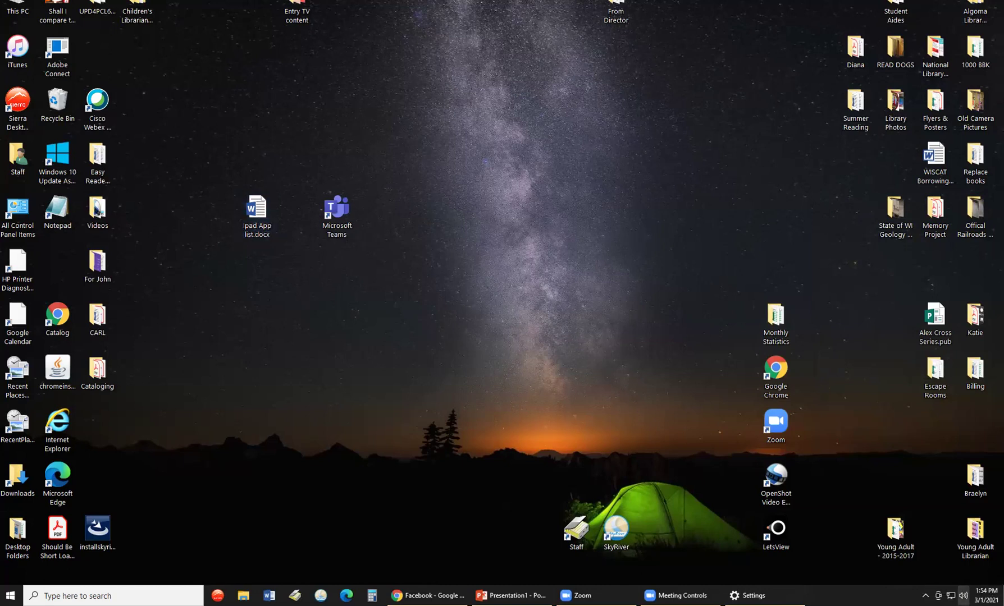
pyautogui.moveTo(960, 571)
pyautogui.mouseDown()
pyautogui.moveTo(969, 570)
pyautogui.moveTo(902, 569)
pyautogui.moveTo(961, 571)
pyautogui.mouseUp()
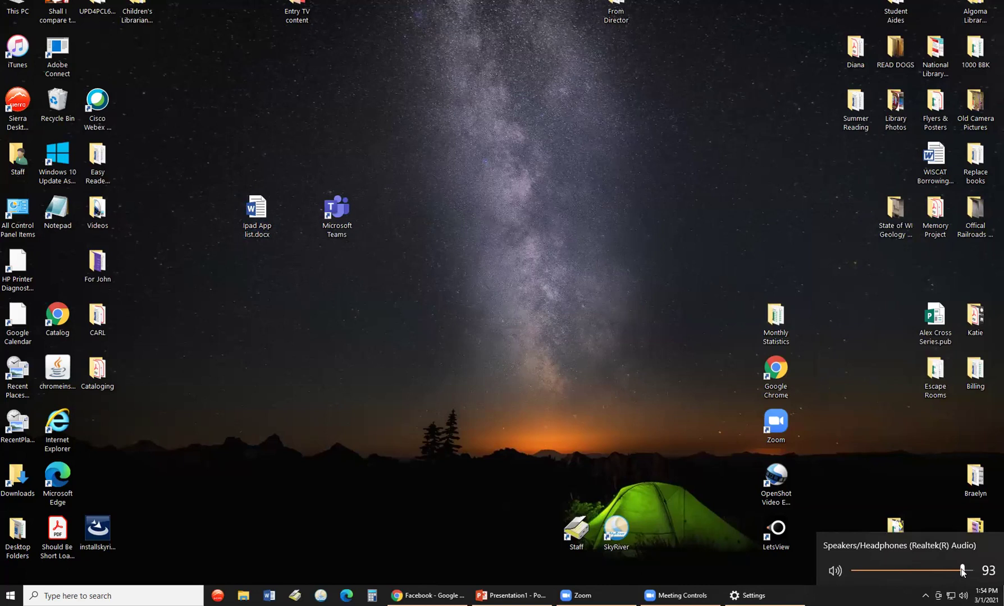
pyautogui.click(950, 599)
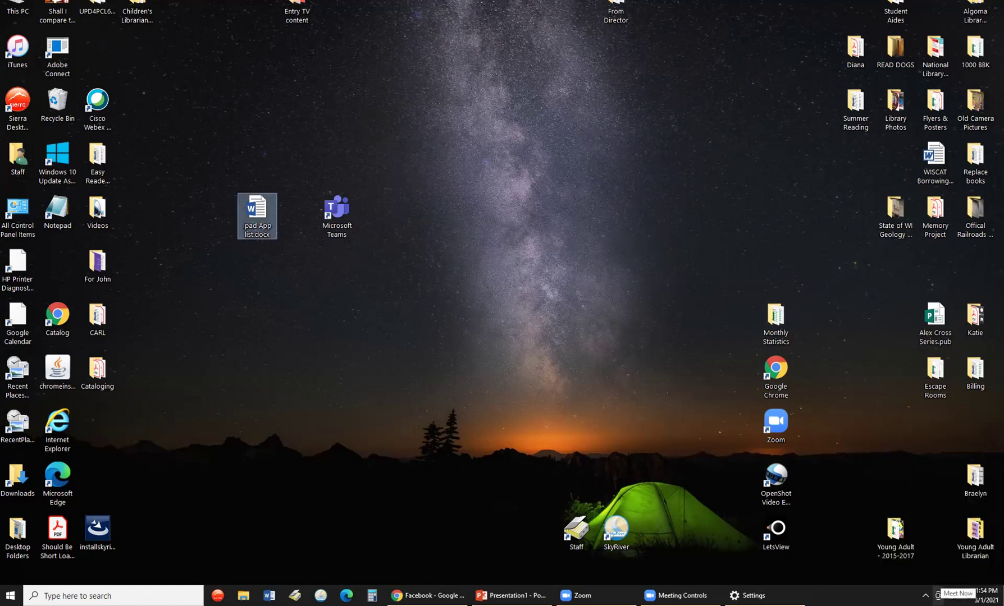
pyautogui.click(925, 595)
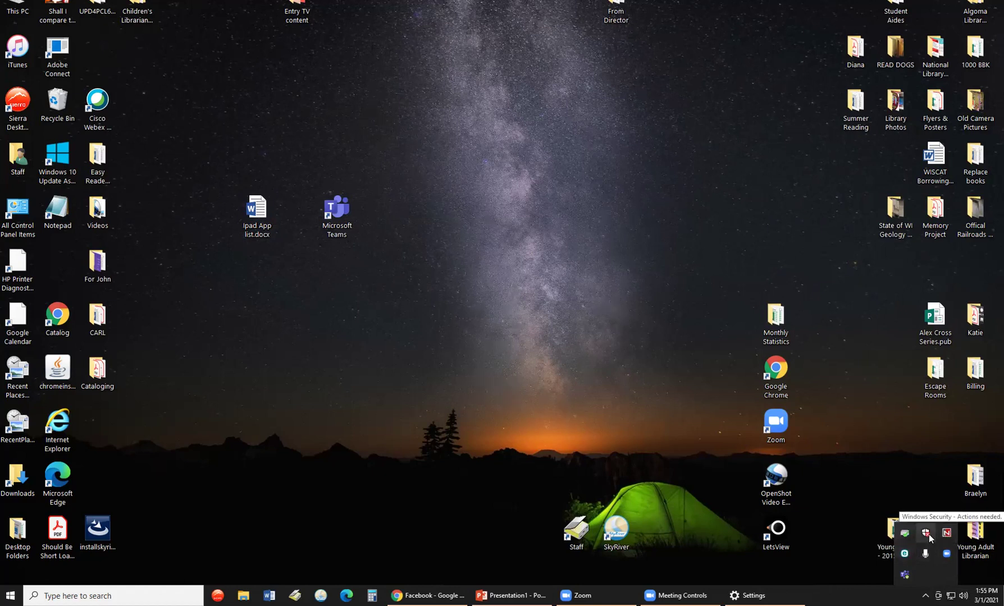
pyautogui.click(834, 578)
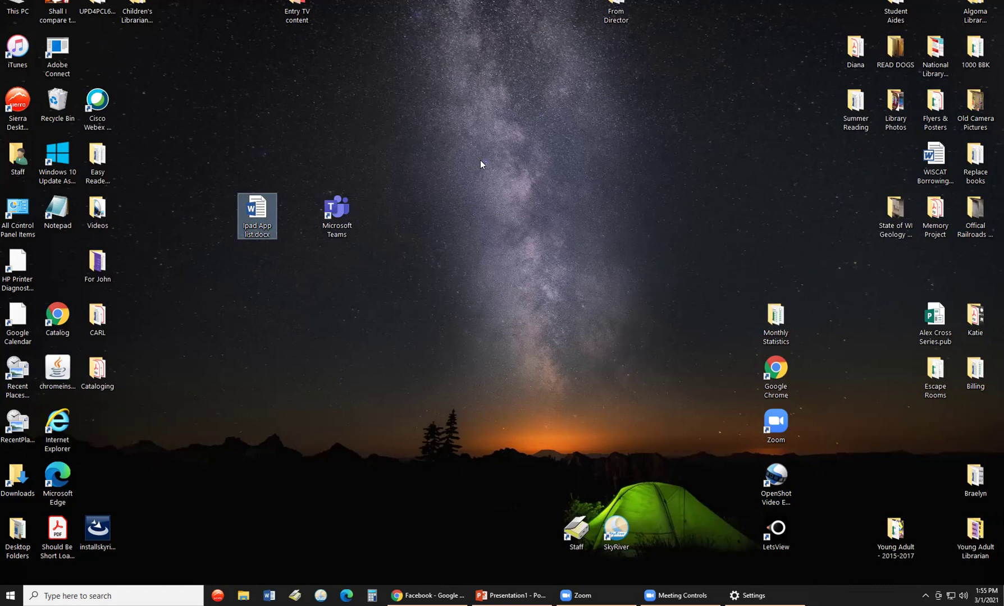
# Step: Examine the context options available for an empty area of the desktop and dismiss them
pyautogui.rightClick(385, 118)
pyautogui.rightClick(641, 112)
pyautogui.rightClick(551, 117)
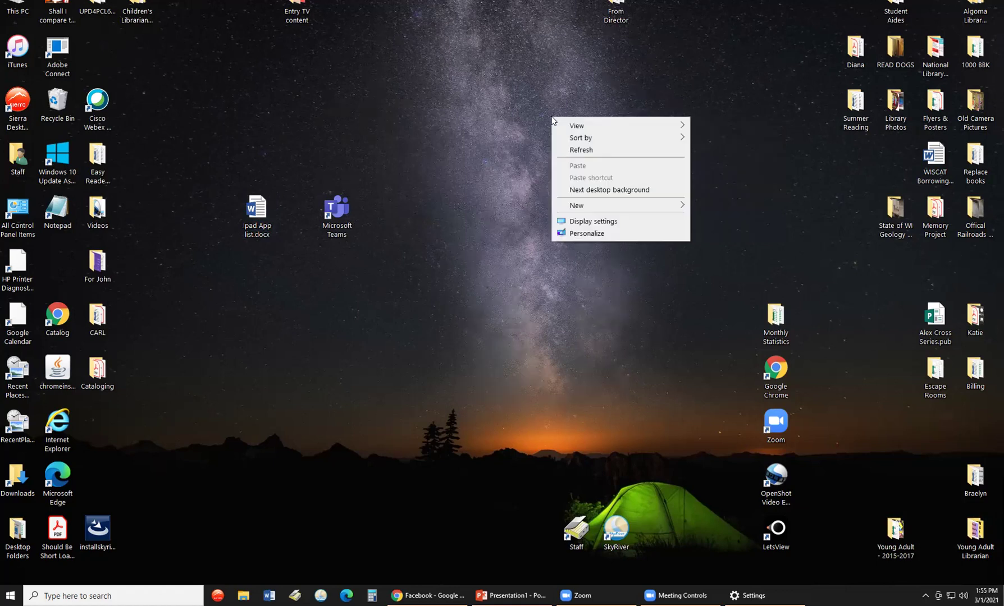
pyautogui.click(516, 108)
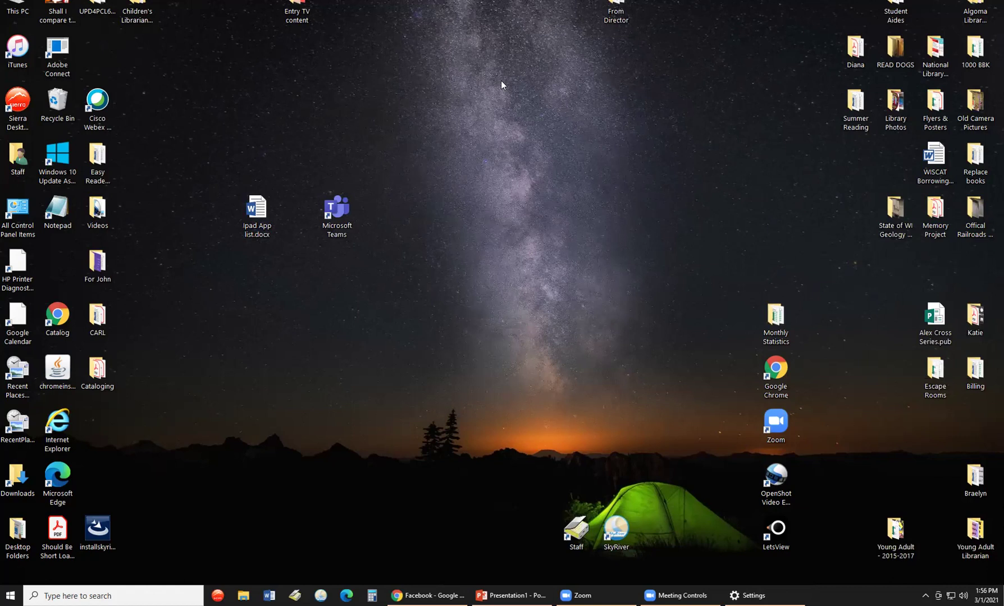
pyautogui.rightClick(448, 186)
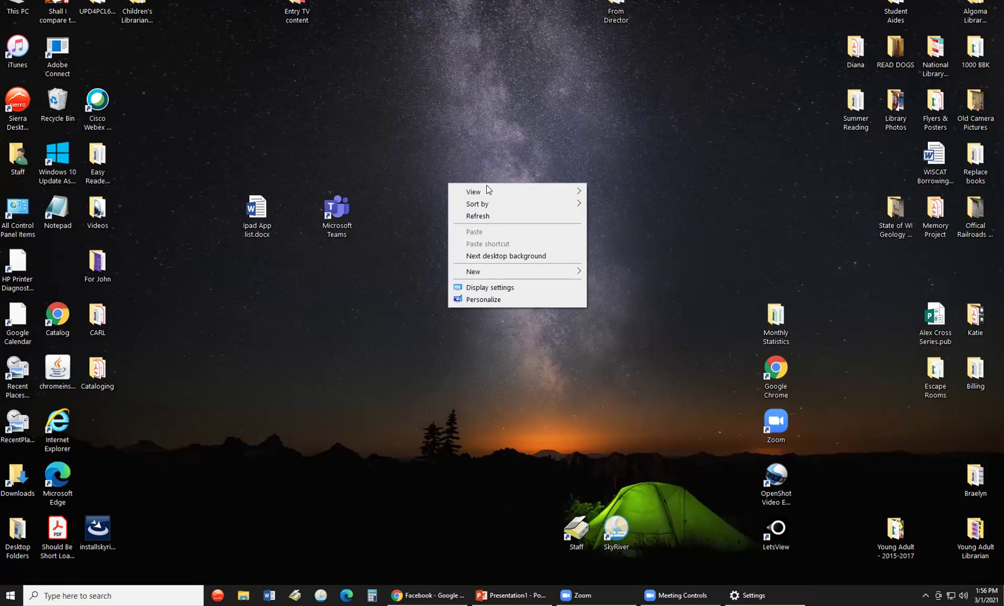
pyautogui.click(612, 217)
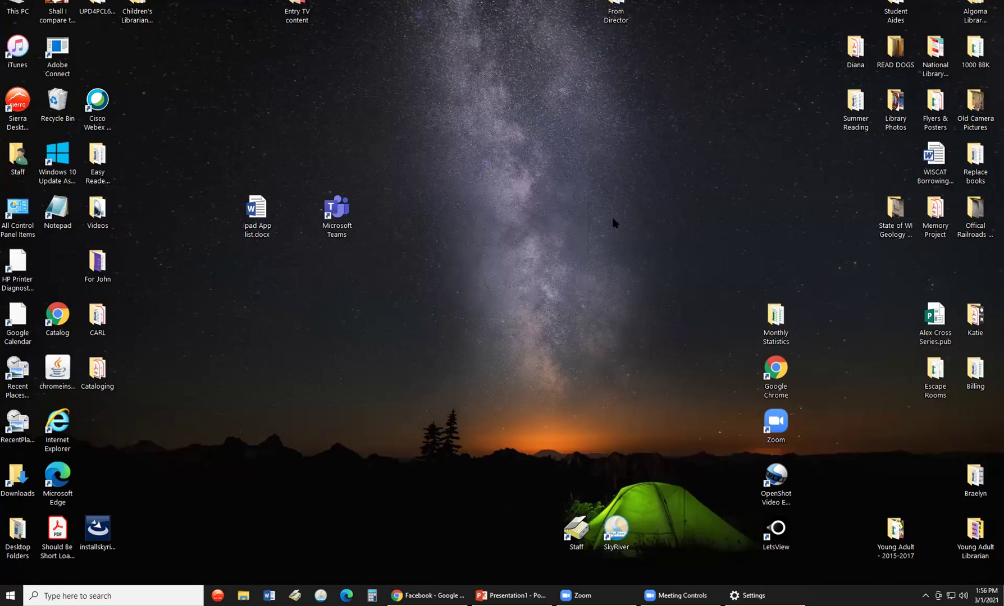
# Step: Create a new folder on the desktop and name it Random
pyautogui.rightClick(472, 157)
pyautogui.moveTo(507, 174)
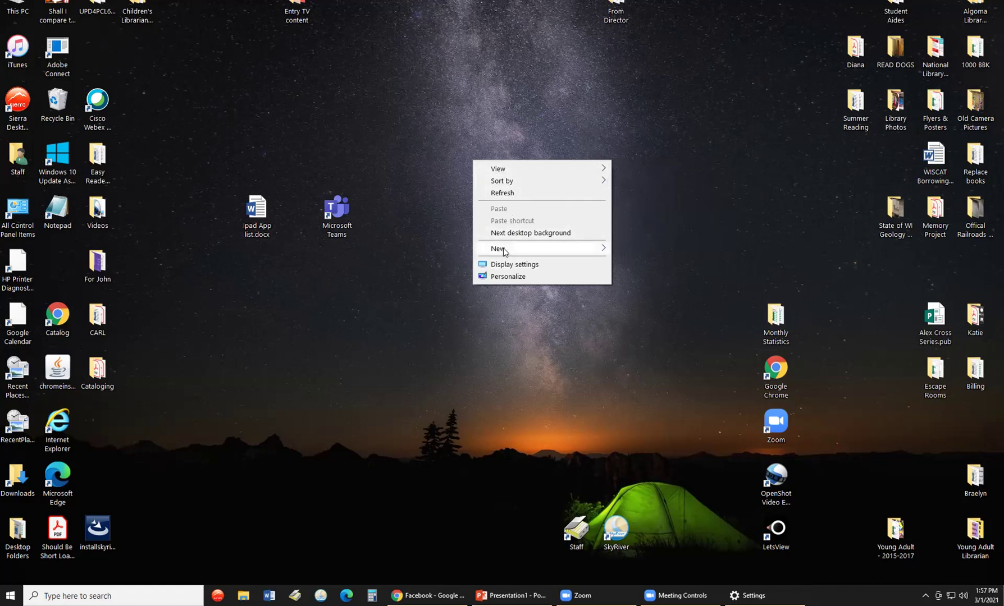
pyautogui.moveTo(502, 247)
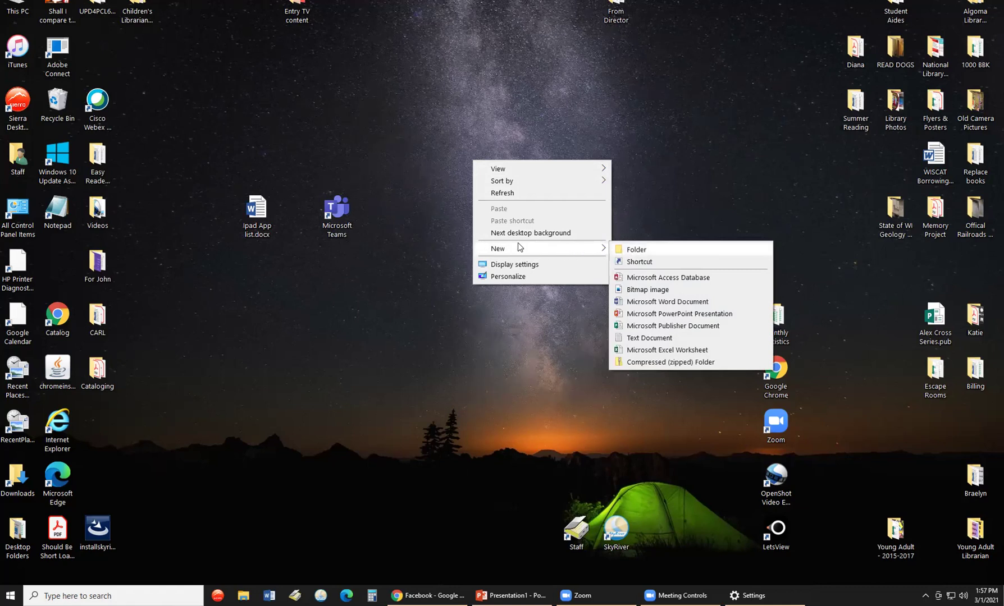
pyautogui.click(633, 248)
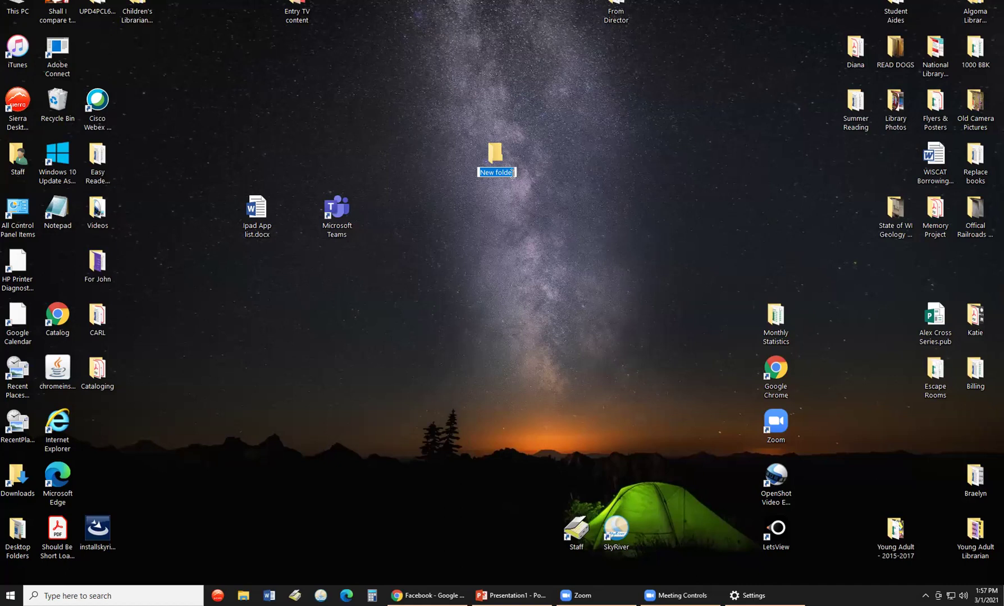
pyautogui.write('Random')
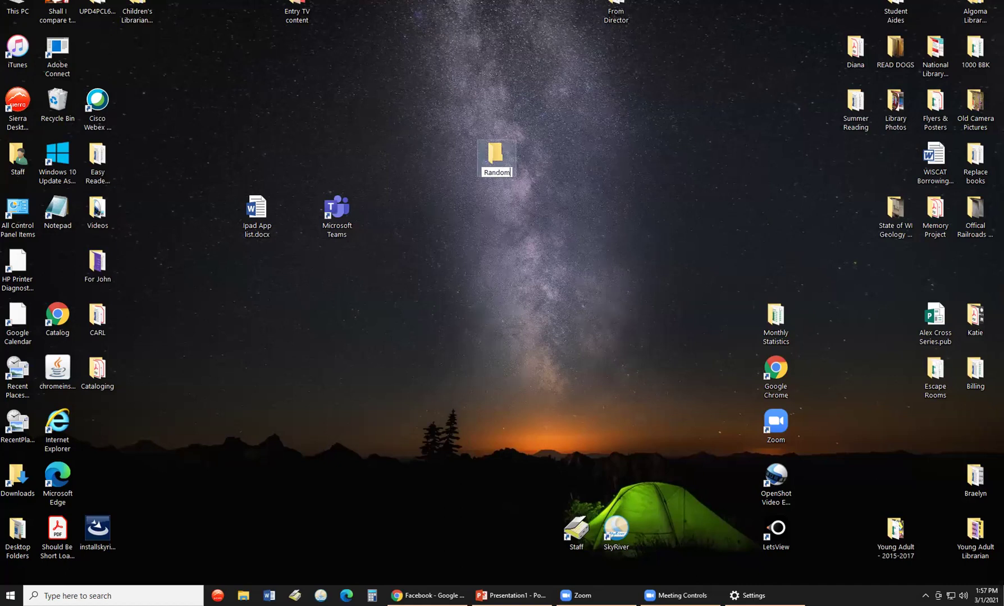
pyautogui.click(515, 175)
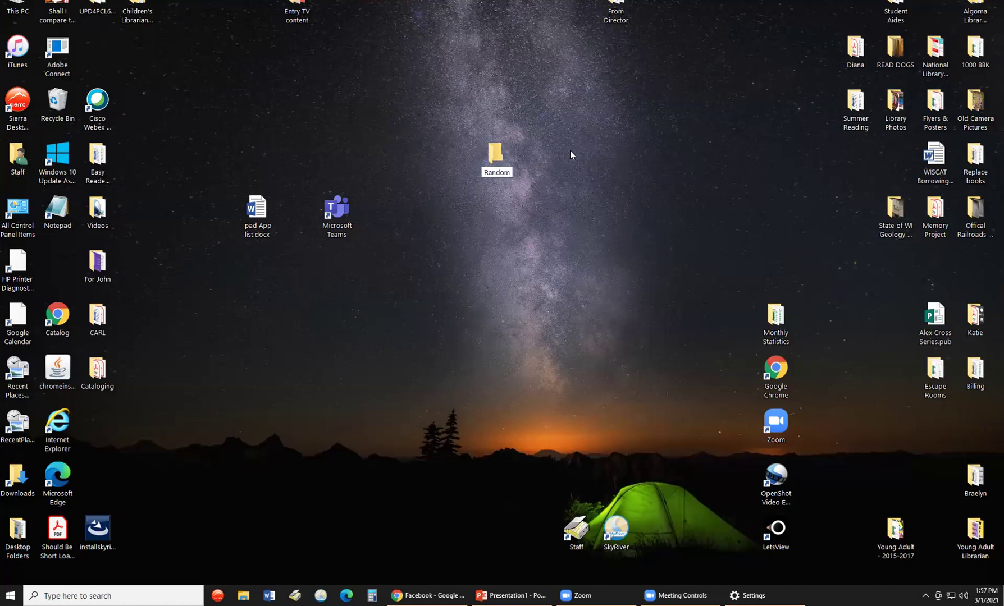
pyautogui.click(539, 234)
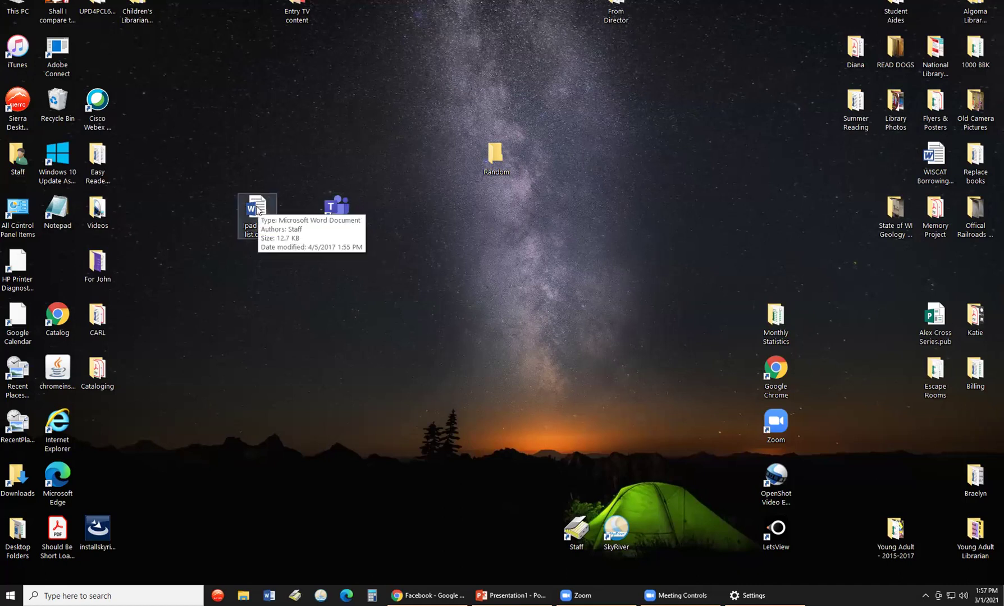
# Step: Move Ipad App list.docx and the Google Calendar shortcut into the Random folder, check its contents and close it
pyautogui.moveTo(257, 210)
pyautogui.mouseDown()
pyautogui.moveTo(287, 139)
pyautogui.moveTo(257, 210)
pyautogui.mouseUp()
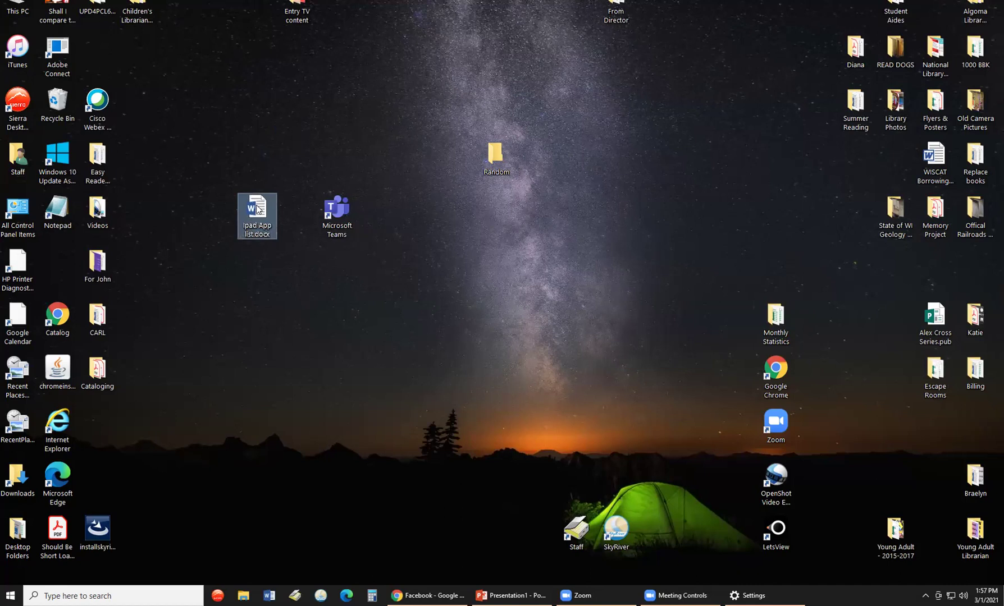
pyautogui.moveTo(257, 210); pyautogui.dragTo(497, 156)
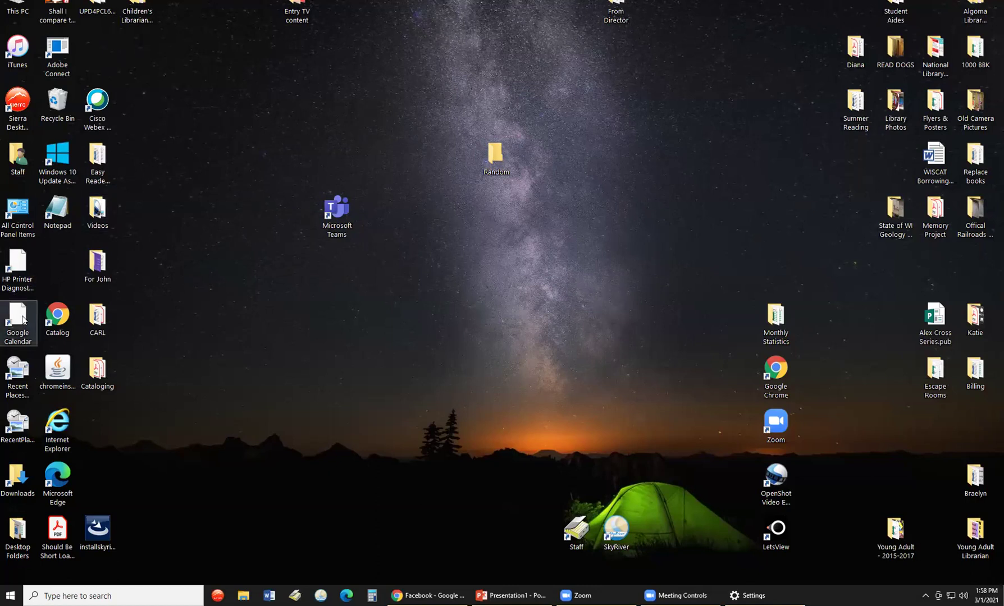
pyautogui.moveTo(23, 320); pyautogui.dragTo(503, 160)
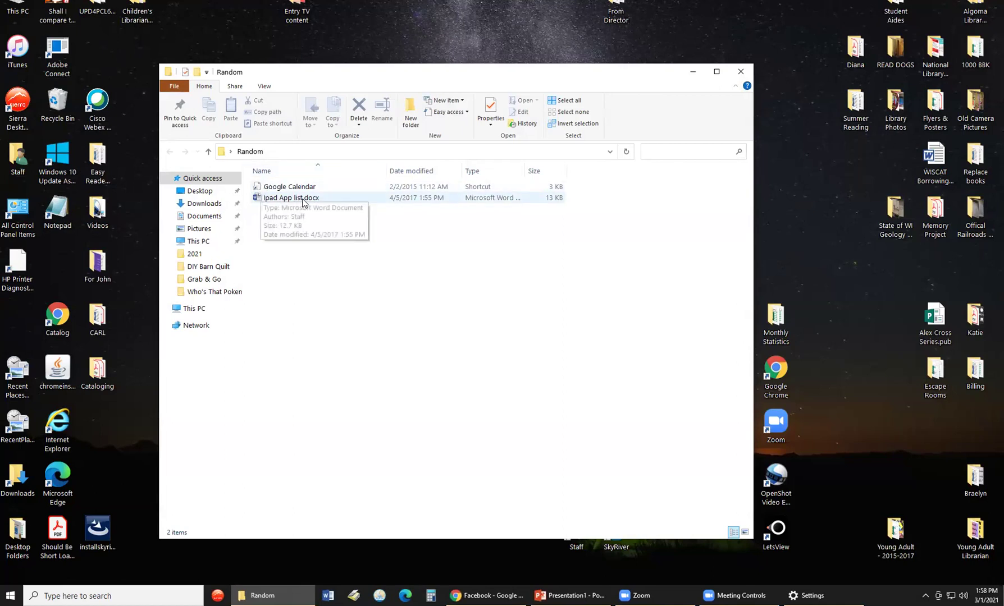
pyautogui.click(742, 72)
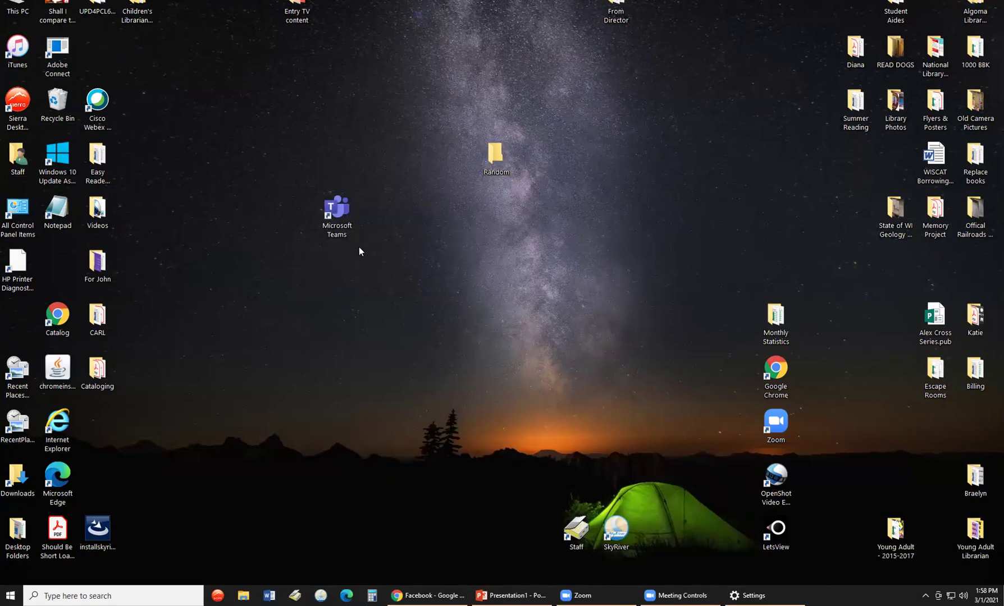
# Step: Create a second desktop folder below Random with the default name, look inside it and close it
pyautogui.rightClick(476, 259)
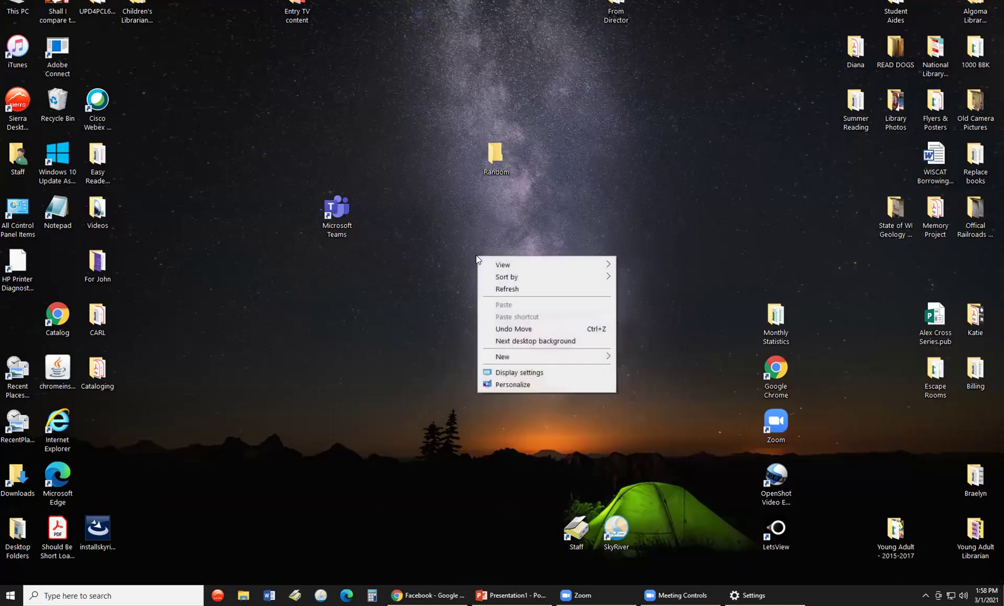
pyautogui.moveTo(518, 358)
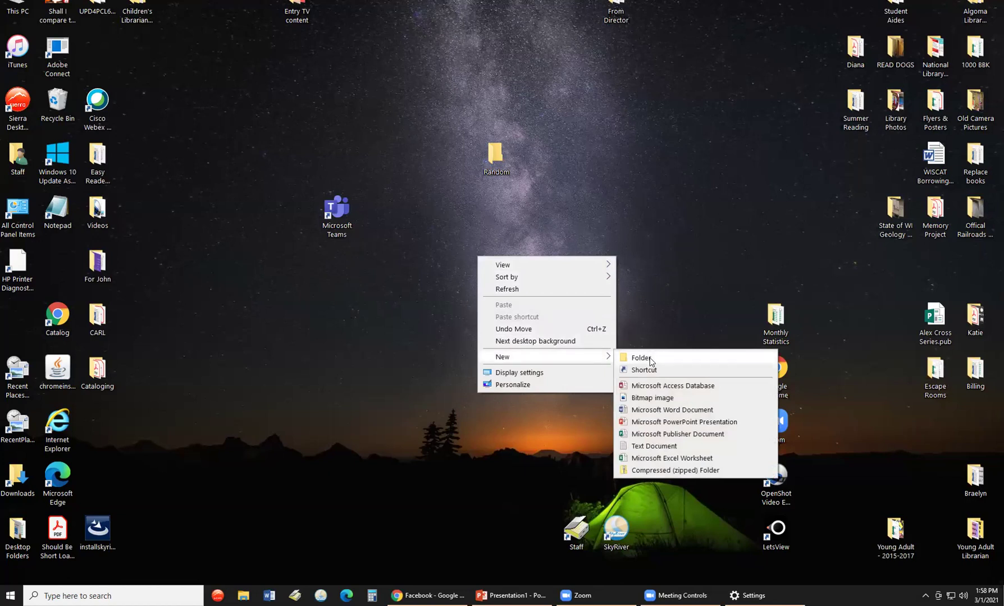
pyautogui.click(643, 358)
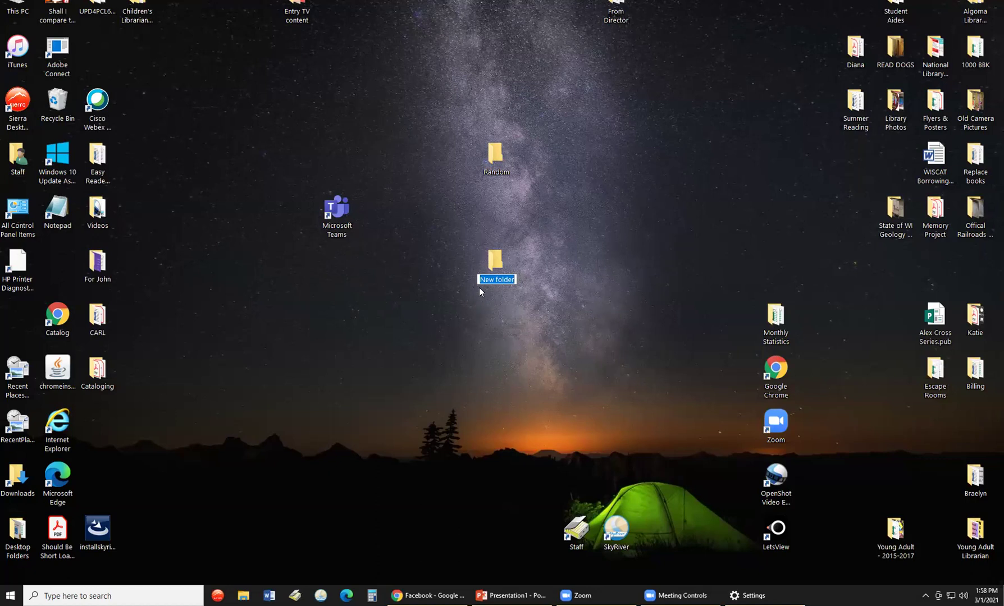
pyautogui.press('Return')
pyautogui.click(498, 321)
pyautogui.doubleClick(495, 263)
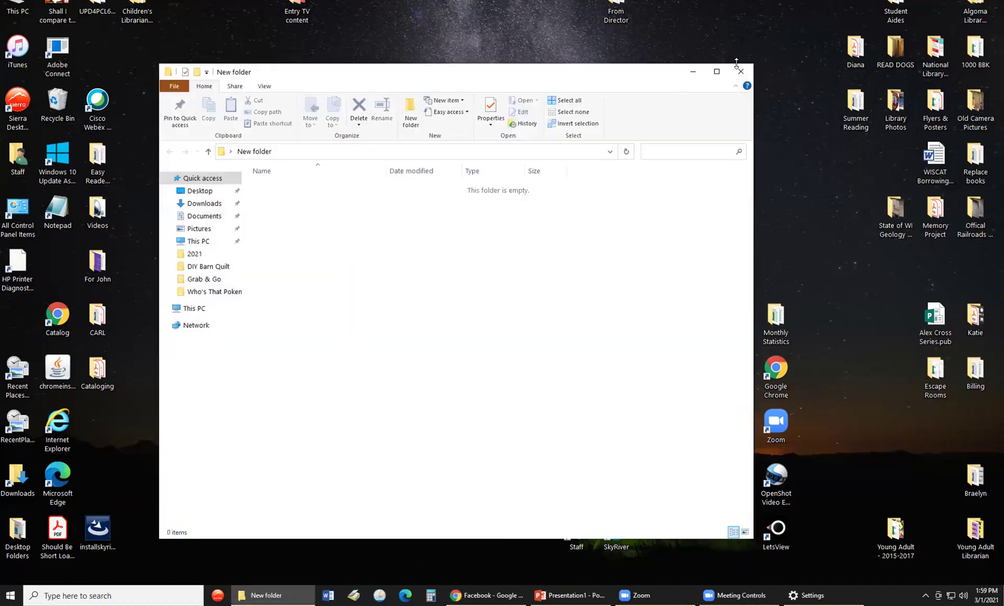
pyautogui.click(741, 69)
# Step: Rename the new folder below Random as folder
pyautogui.rightClick(497, 280)
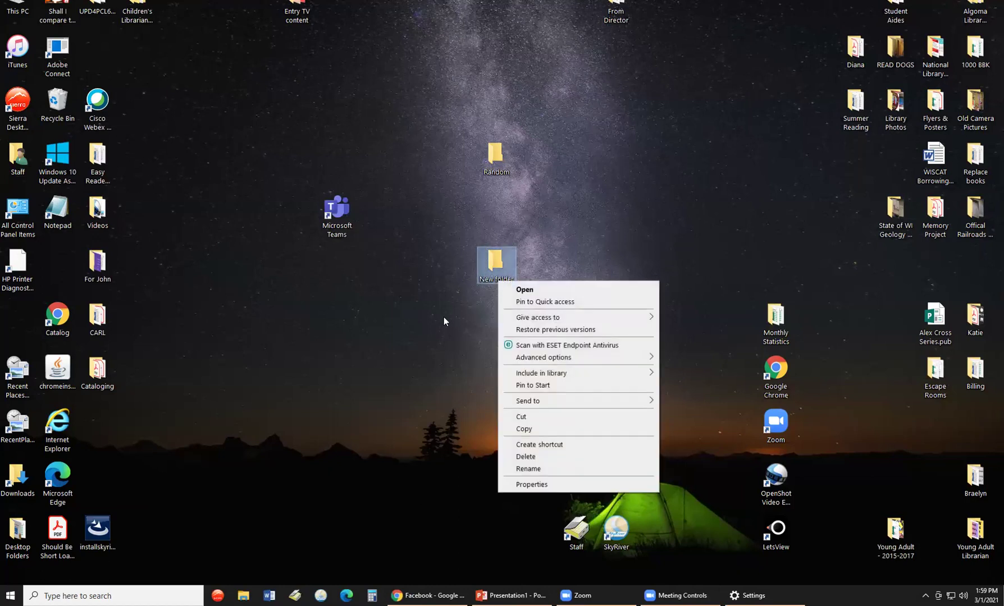
pyautogui.click(496, 279)
pyautogui.rightClick(499, 272)
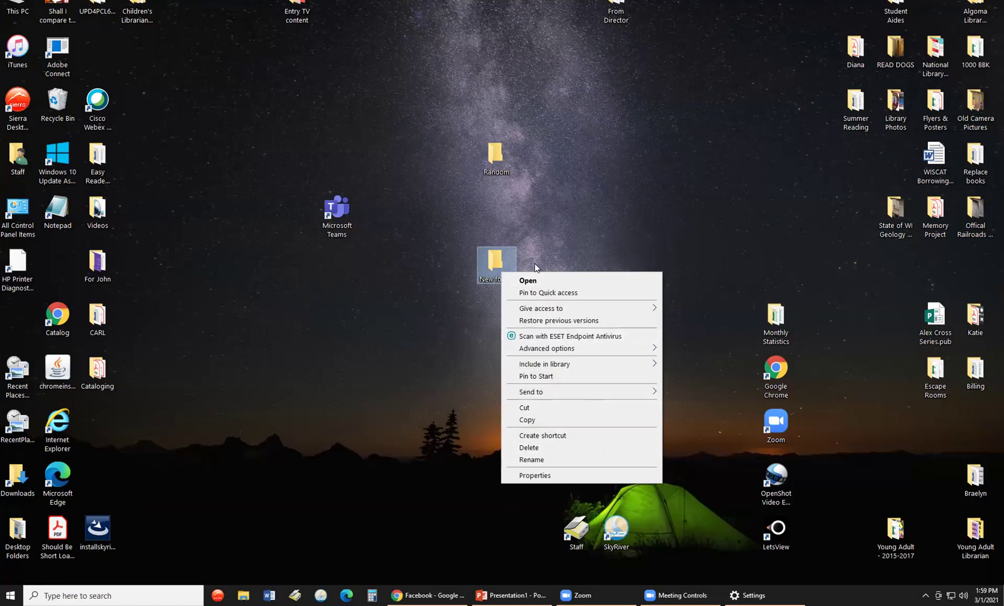
pyautogui.click(531, 460)
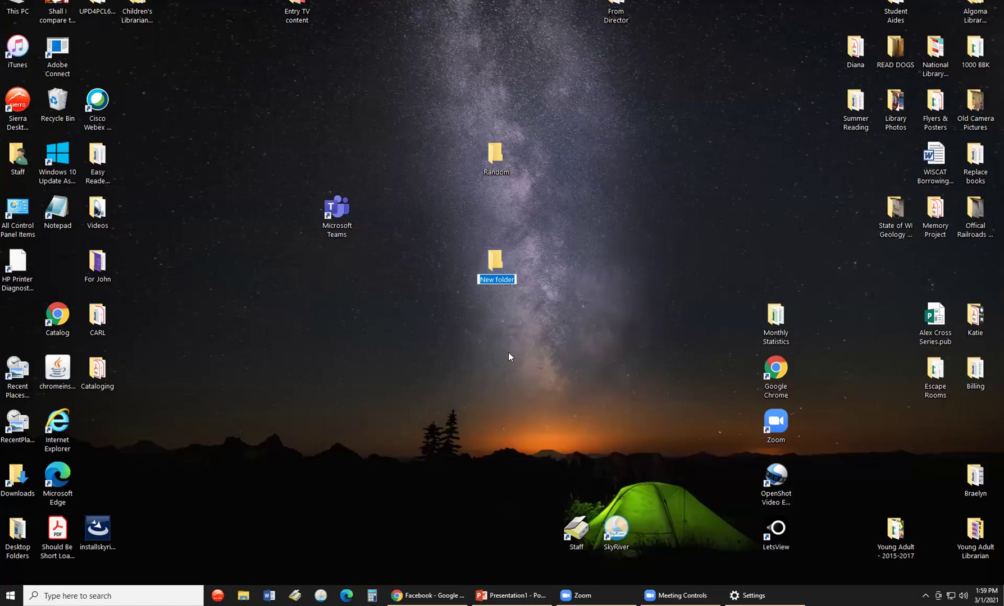
pyautogui.write('folder')
pyautogui.press('Return')
pyautogui.click(584, 263)
# Step: Open the renamed folder and examine its File, Home, Share and View commands
pyautogui.doubleClick(493, 265)
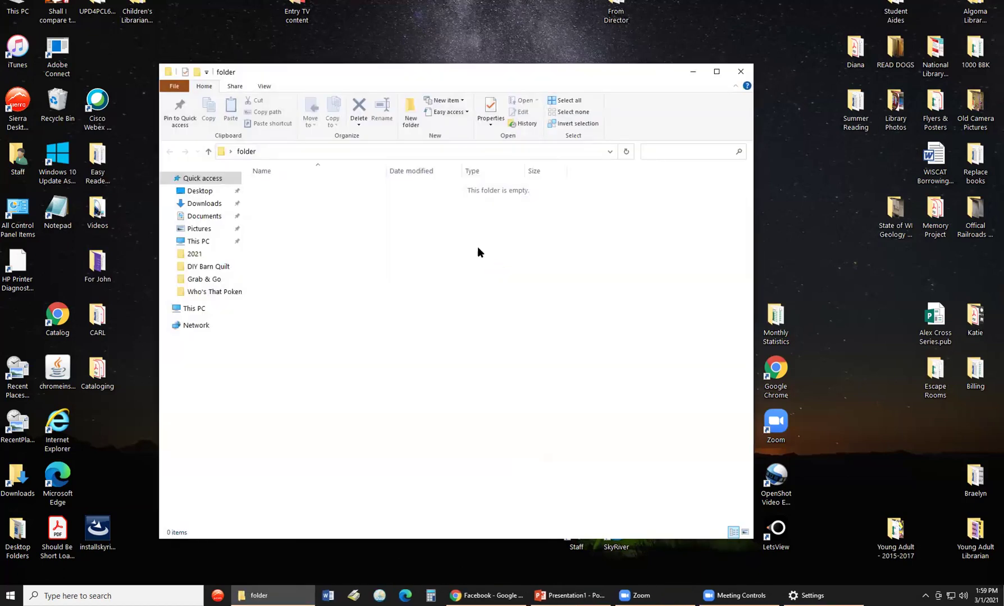
pyautogui.click(182, 90)
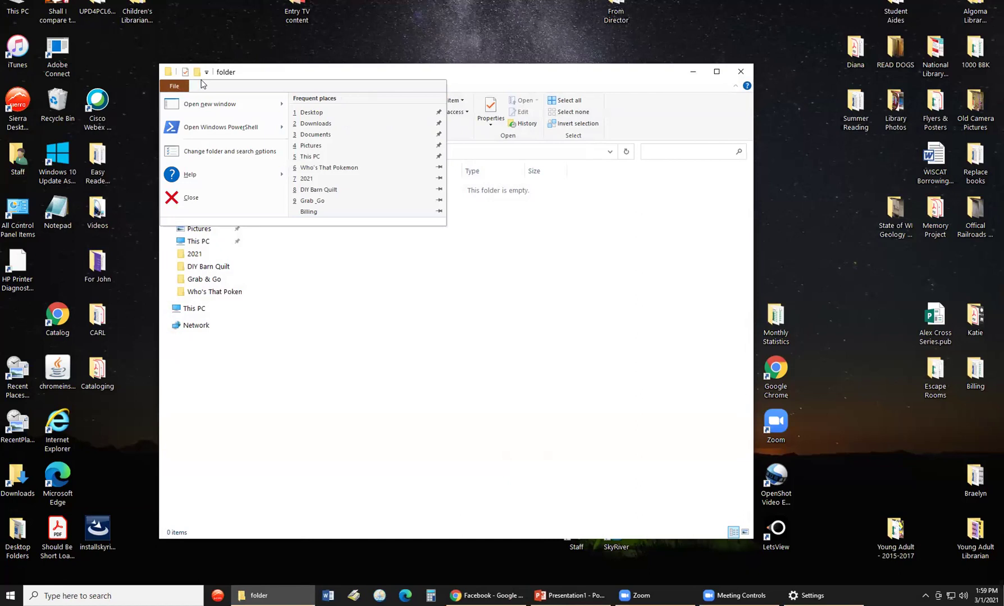
pyautogui.click(441, 265)
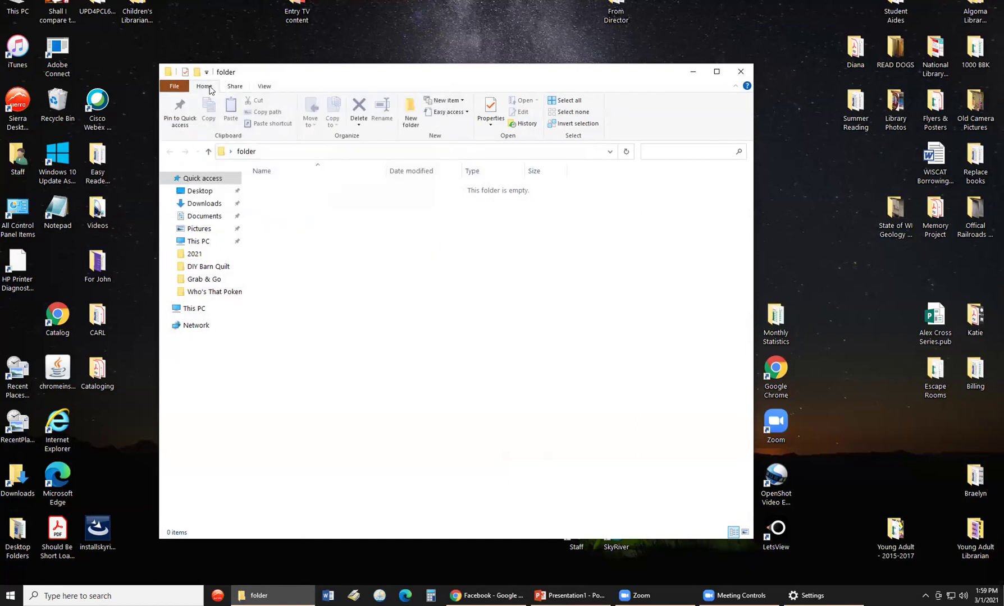
pyautogui.click(232, 88)
pyautogui.click(267, 86)
pyautogui.click(238, 89)
pyautogui.click(271, 86)
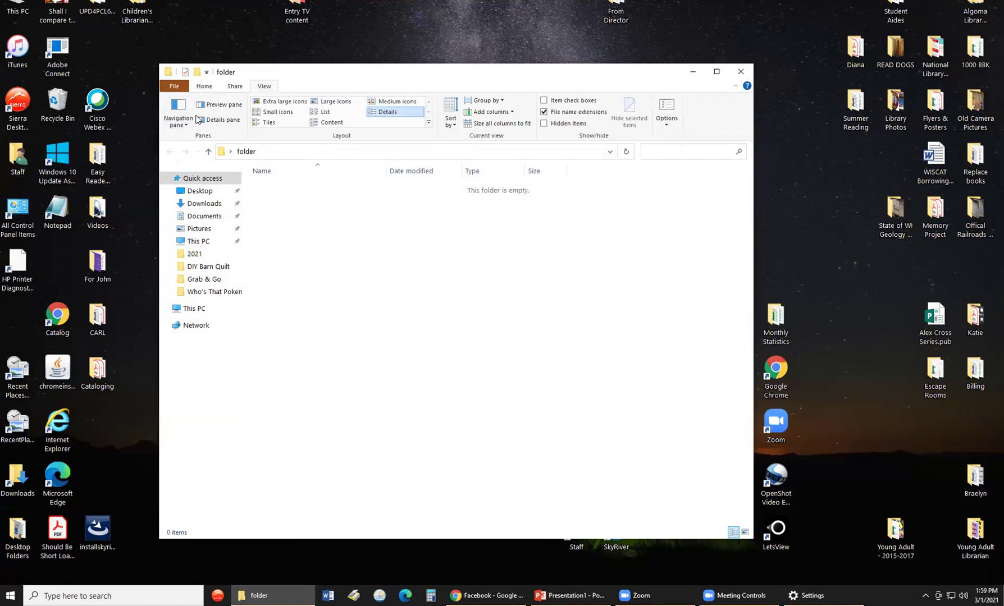
pyautogui.click(202, 88)
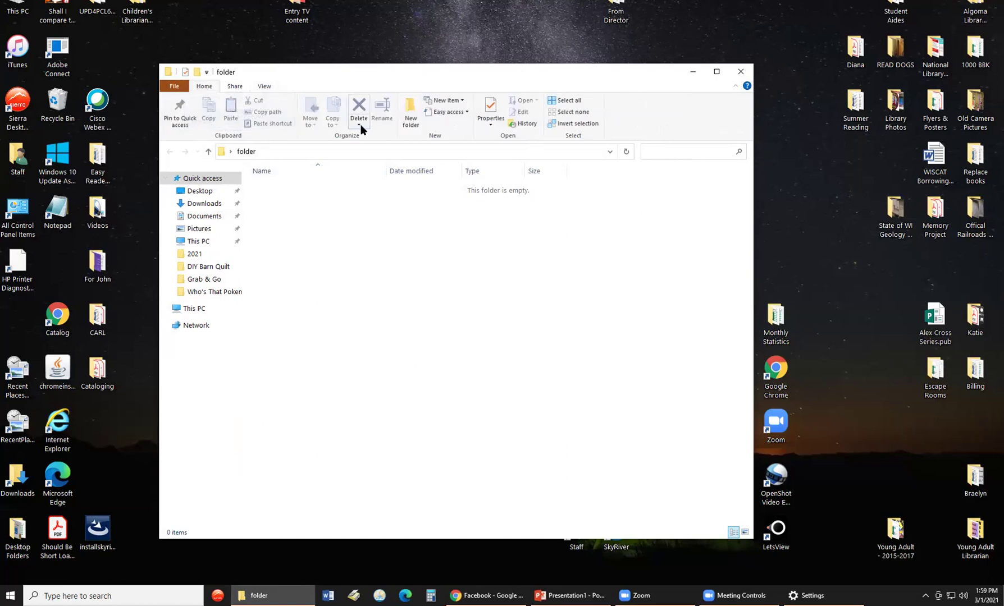
# Step: Display the folder's full path, highlight the \folder portion at its end and close the window
pyautogui.click(314, 152)
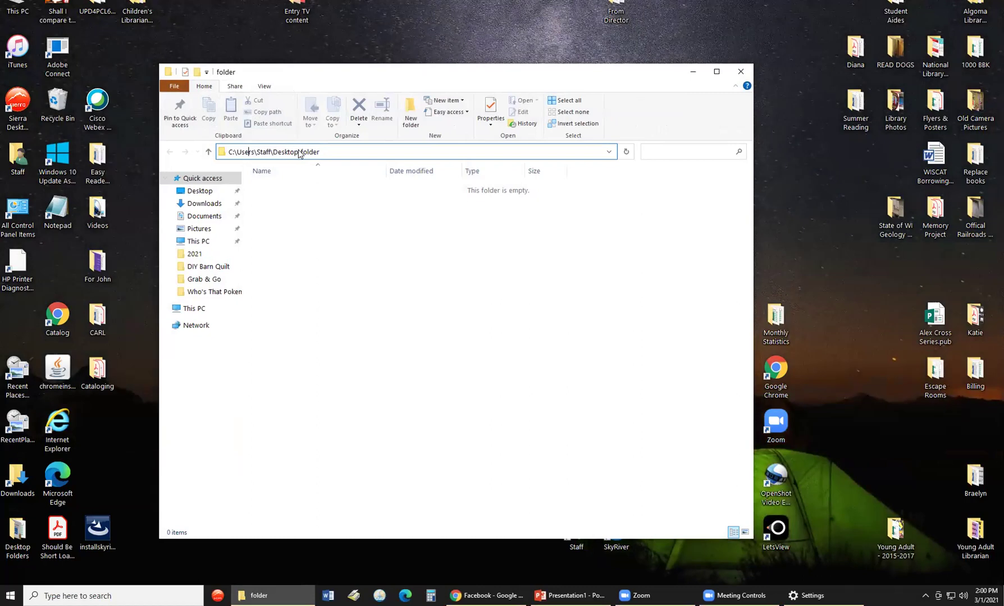
pyautogui.hotkey('shift', 'Left')
pyautogui.hotkey('shift', 'Left')
pyautogui.hotkey('shift', 'Left')
pyautogui.hotkey('shift', 'Left')
pyautogui.hotkey('shift', 'Left')
pyautogui.hotkey('shift', 'Left')
pyautogui.hotkey('shift', 'Left')
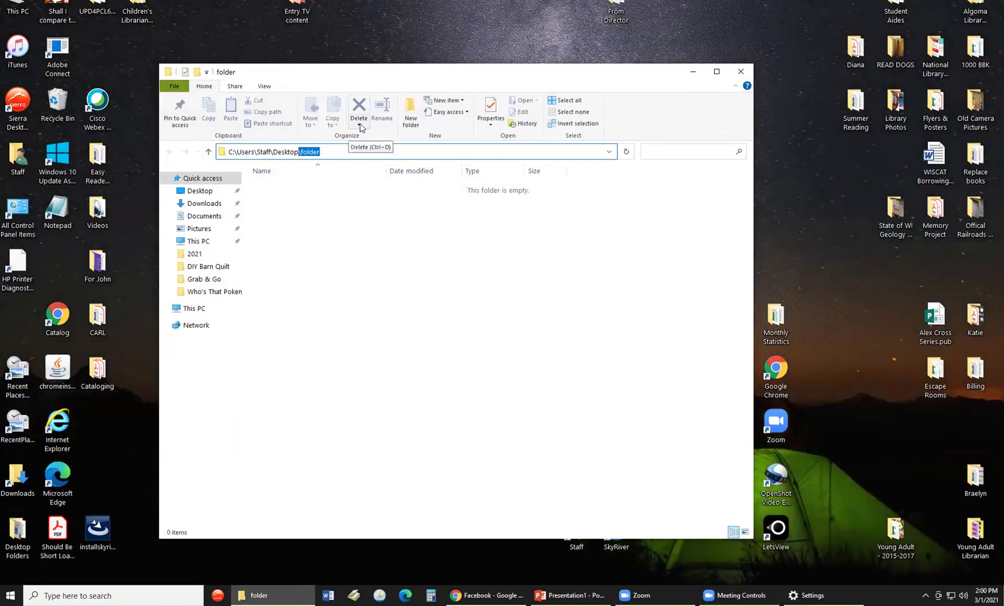
pyautogui.click(743, 71)
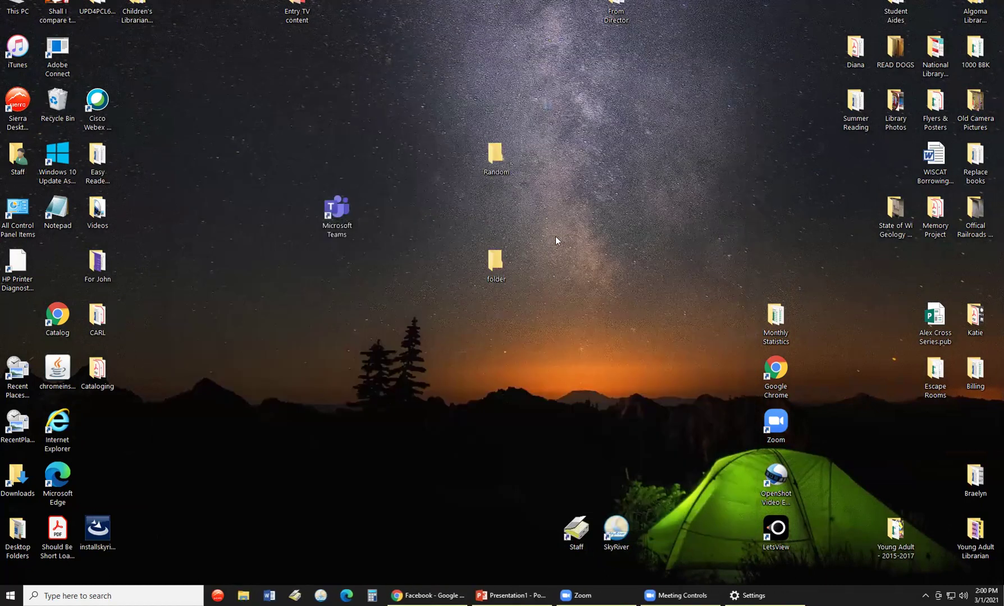
# Step: Delete the folder named folder from the desktop and dismiss the desktop's context options
pyautogui.rightClick(493, 263)
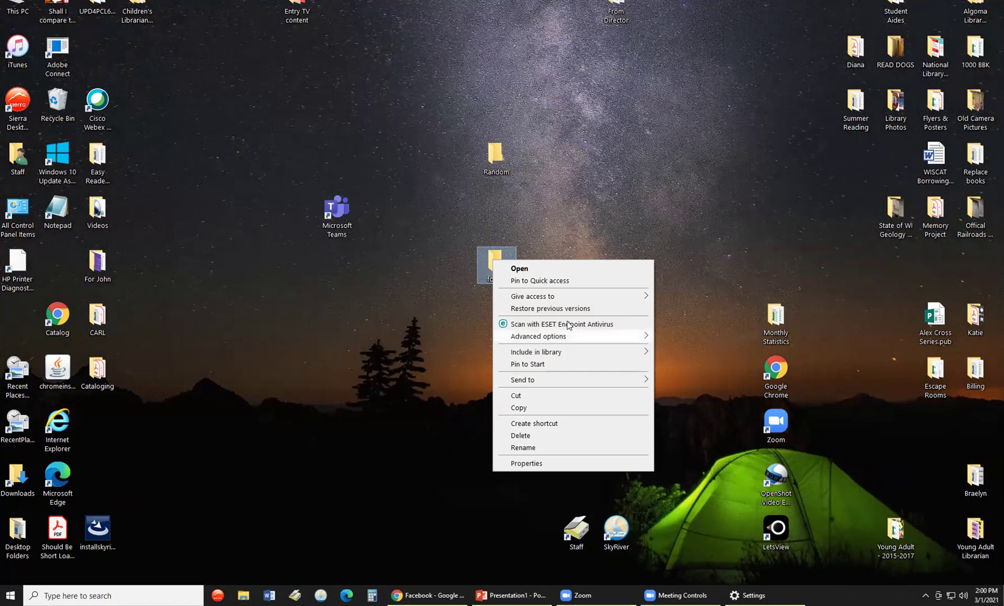
pyautogui.click(521, 435)
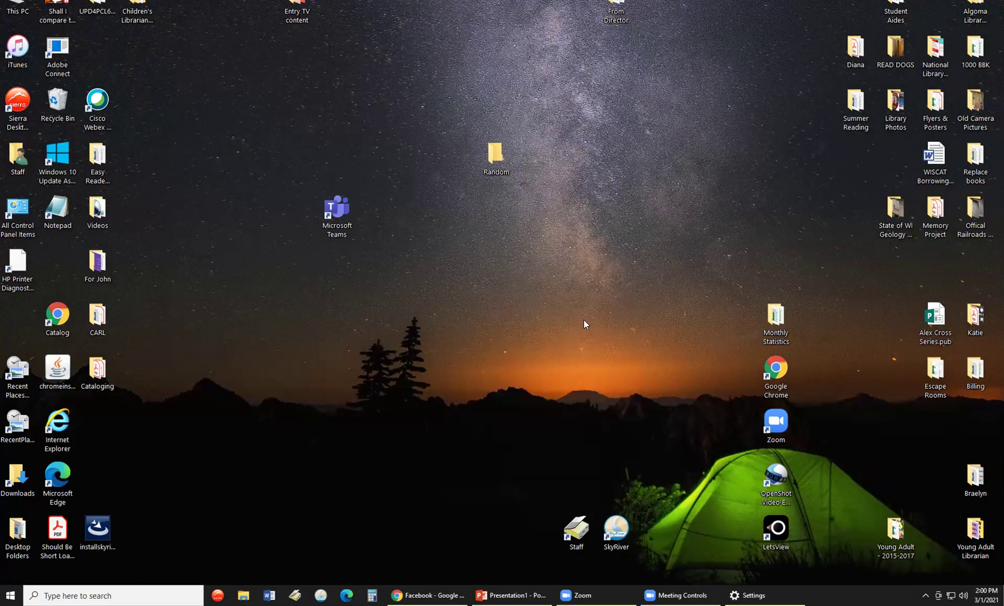
pyautogui.rightClick(500, 281)
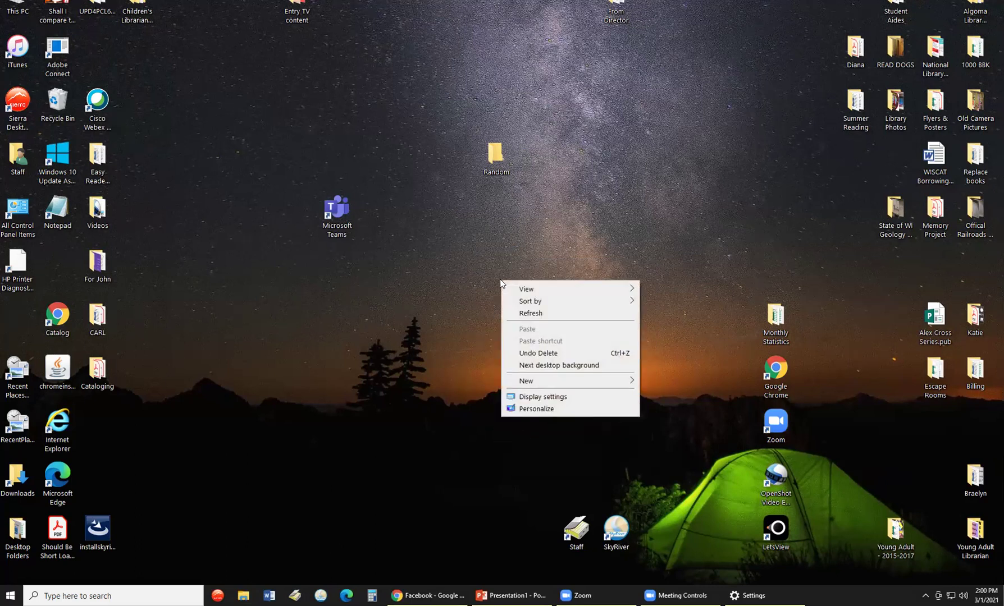
pyautogui.click(430, 286)
# Step: Move the Google Calendar shortcut and Ipad App list.docx from the Random folder back to the desktop and close the folder
pyautogui.doubleClick(492, 156)
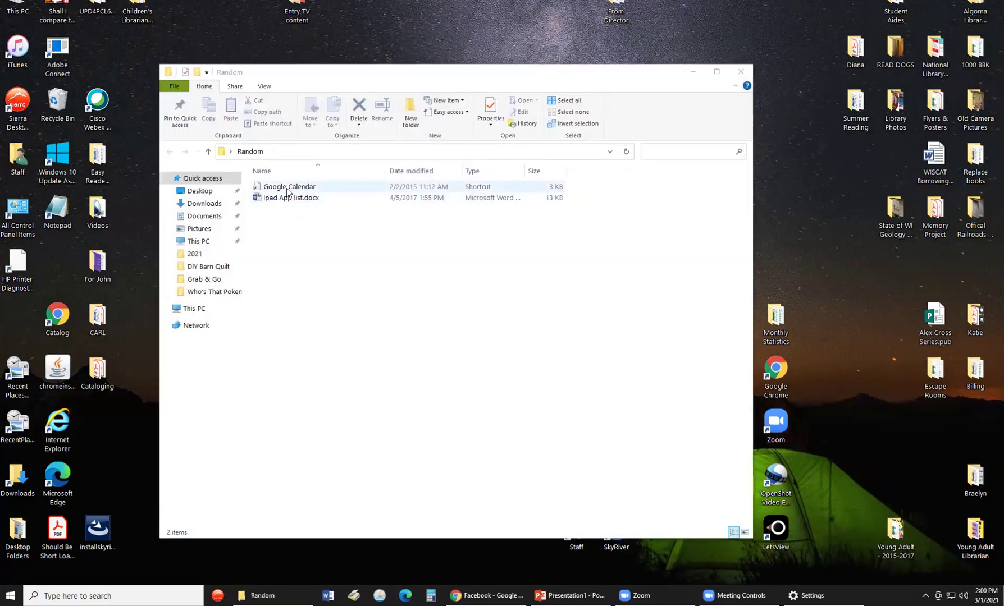
pyautogui.click(287, 191)
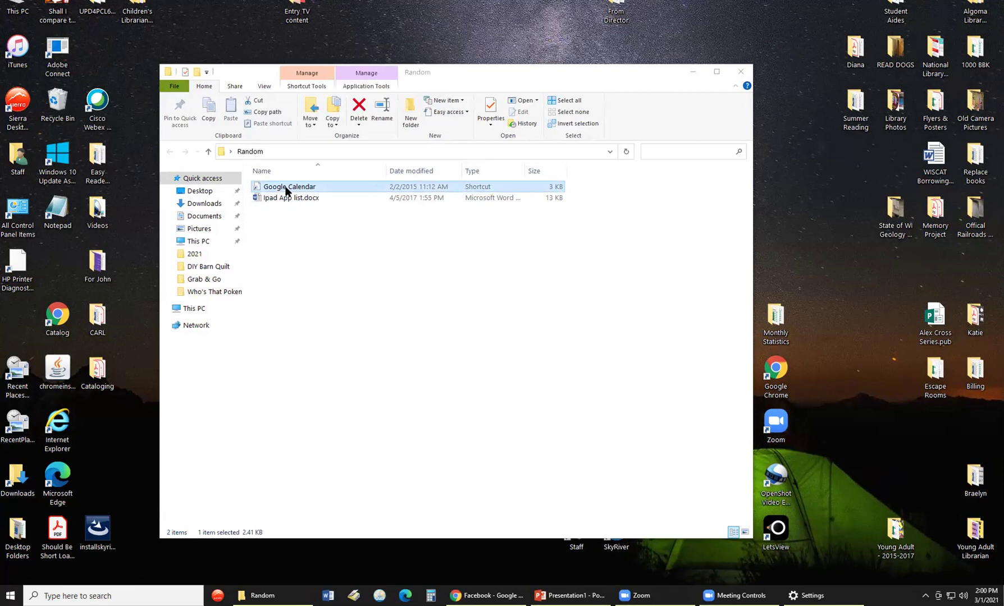
pyautogui.moveTo(285, 191); pyautogui.dragTo(556, 51)
pyautogui.moveTo(279, 187); pyautogui.dragTo(793, 195)
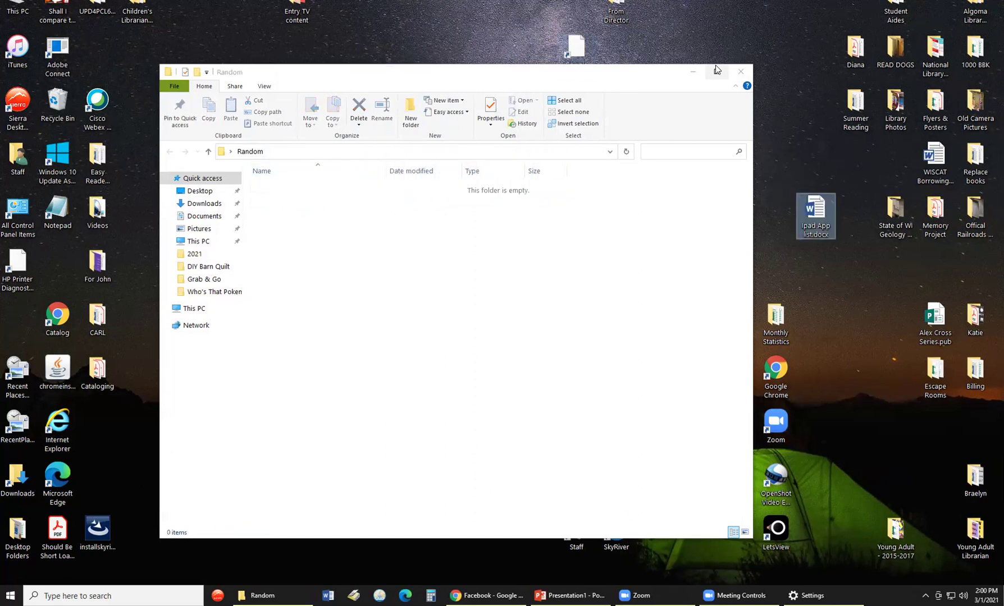
pyautogui.click(745, 73)
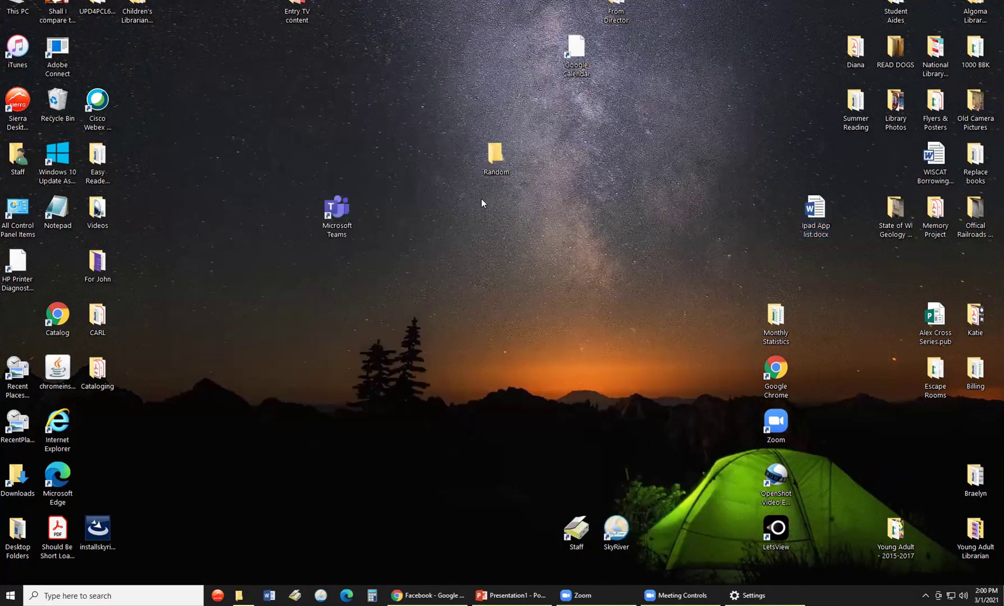
# Step: Delete the Random folder and arrange Google Calendar directly above Ipad App list.docx in the empty area between For John and Microsoft Teams
pyautogui.rightClick(505, 158)
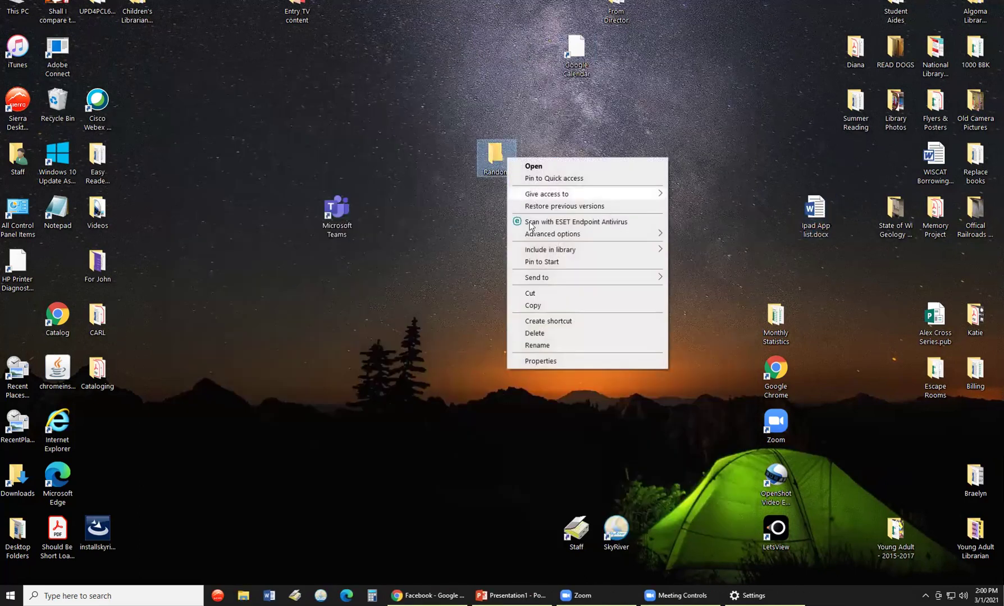
pyautogui.click(541, 336)
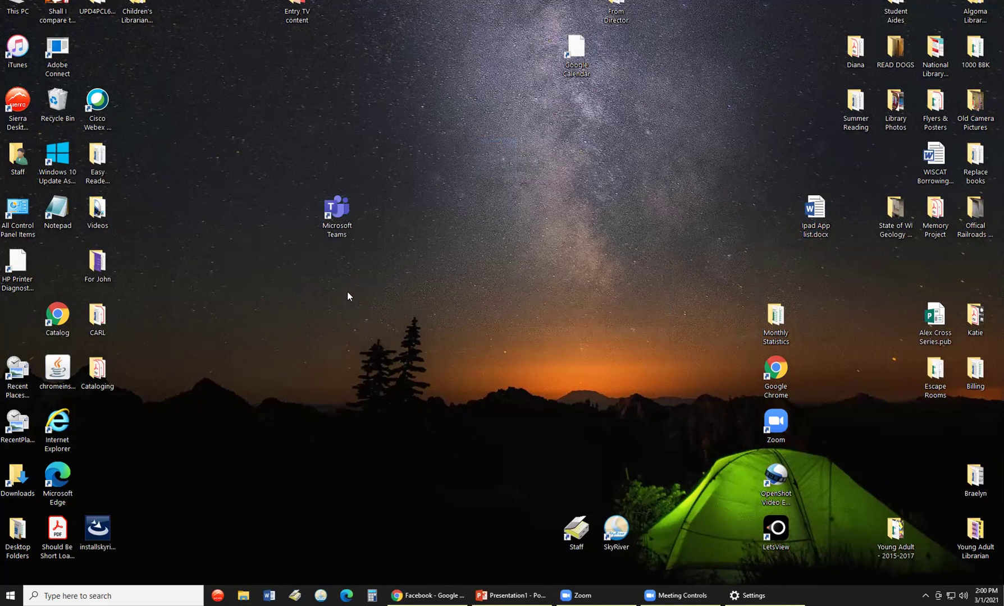
pyautogui.moveTo(812, 213); pyautogui.dragTo(209, 292)
pyautogui.moveTo(576, 50); pyautogui.dragTo(222, 247)
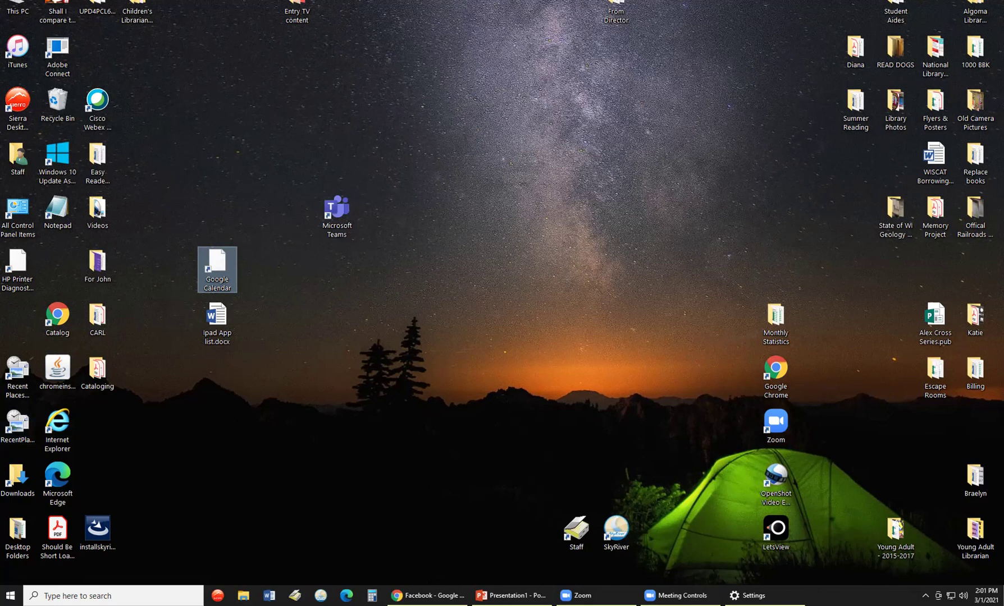
# Step: Browse the Start menu's alphabetical app list through to Z, return to its beginning and examine the Microsoft entries under M
pyautogui.click(11, 596)
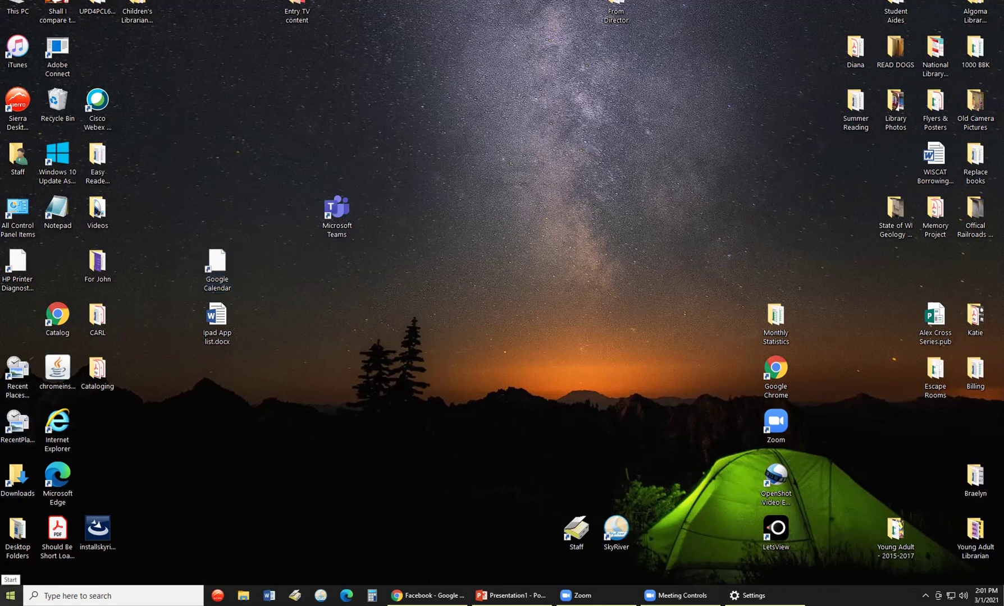
pyautogui.scroll(-2, 88, 334)
pyautogui.scroll(-10, 90, 334)
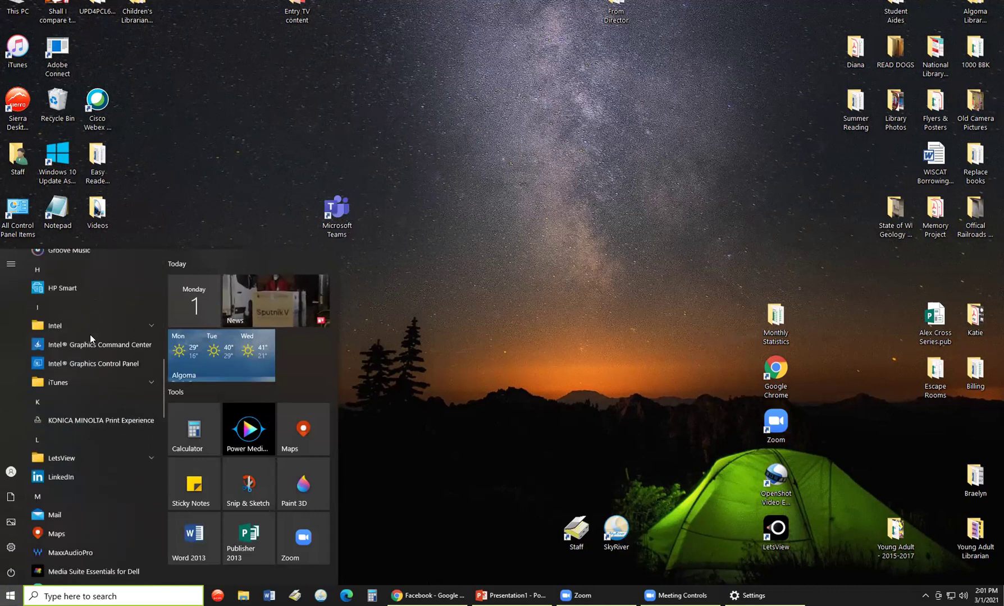
pyautogui.scroll(-12, 90, 335)
pyautogui.scroll(-8, 89, 335)
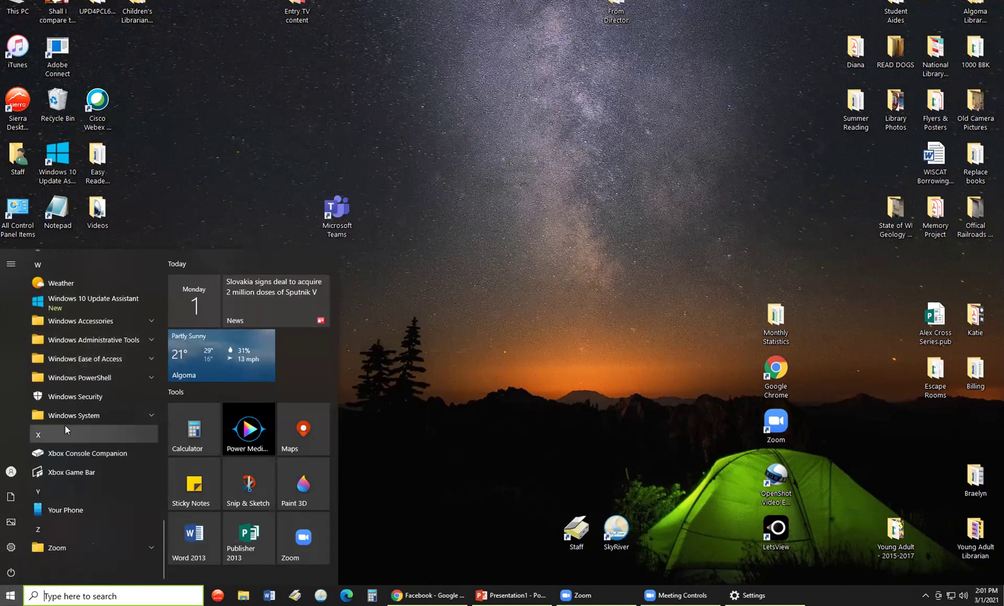
pyautogui.scroll(8, 65, 426)
pyautogui.scroll(10, 57, 423)
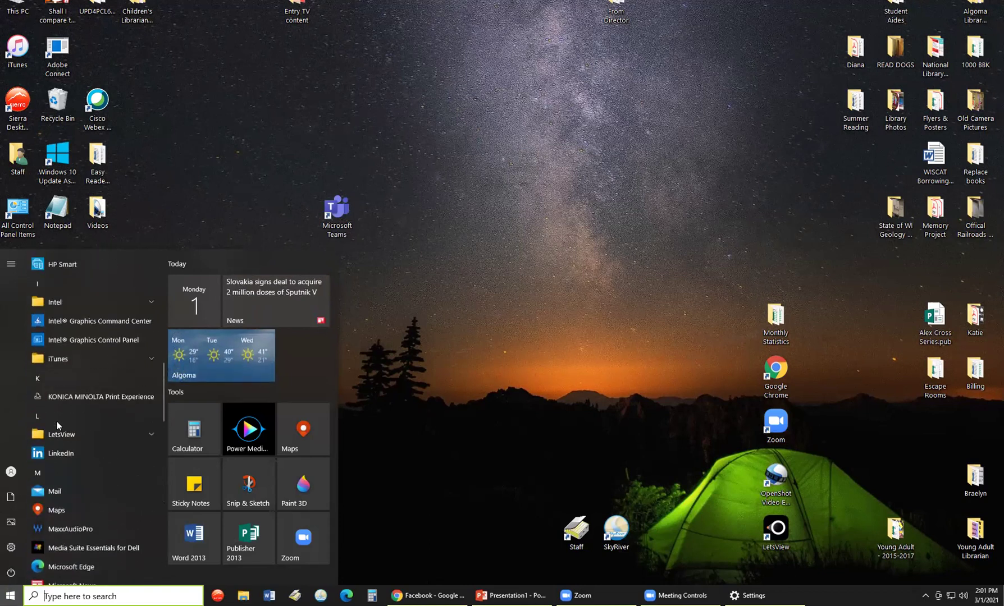
pyautogui.scroll(5, 56, 422)
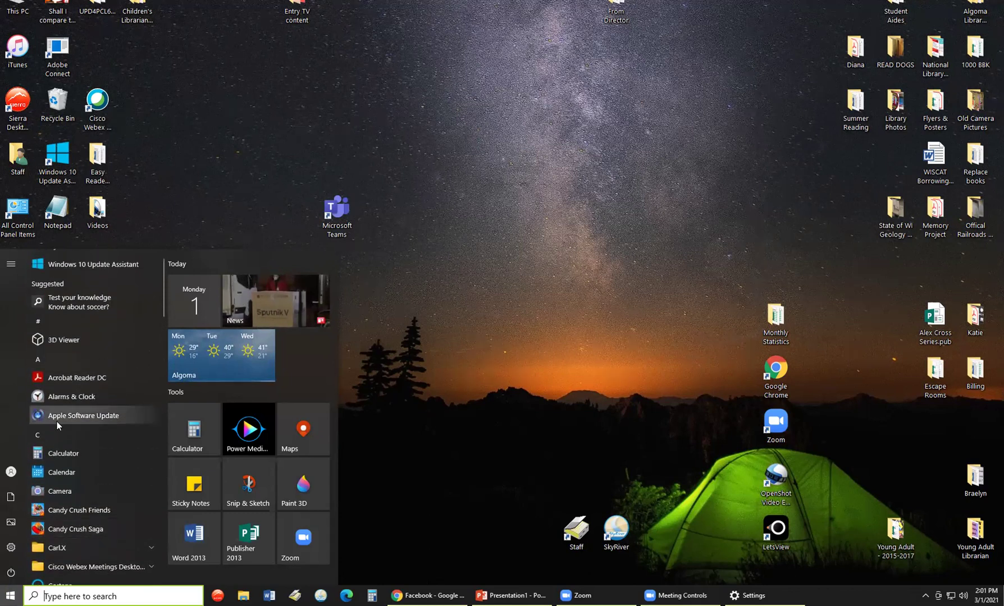
pyautogui.scroll(1, 57, 422)
pyautogui.scroll(-3, 56, 422)
pyautogui.scroll(-6, 57, 422)
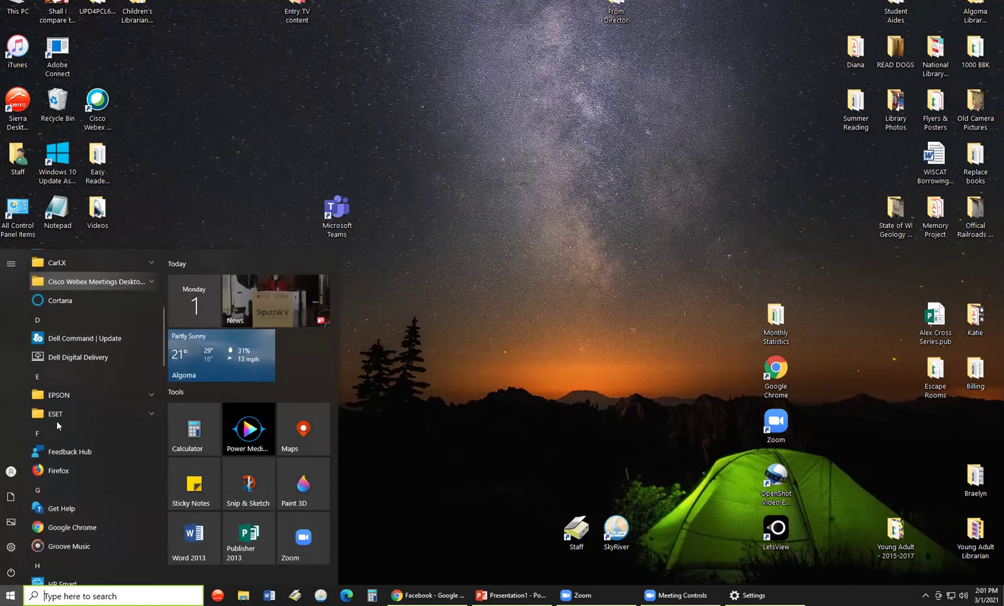
pyautogui.scroll(-6, 57, 422)
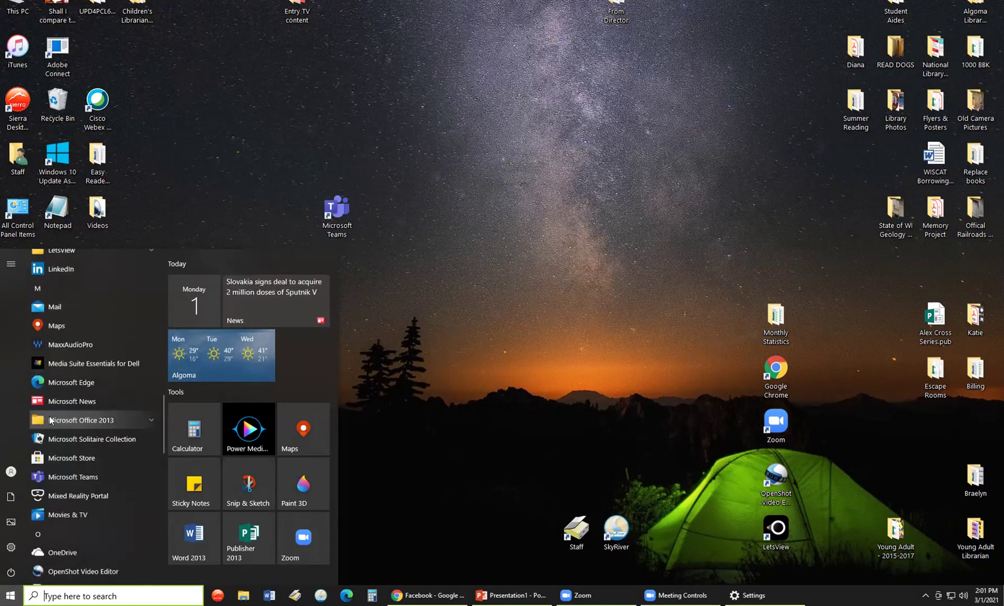
pyautogui.scroll(-1, 49, 420)
pyautogui.scroll(-2, 49, 420)
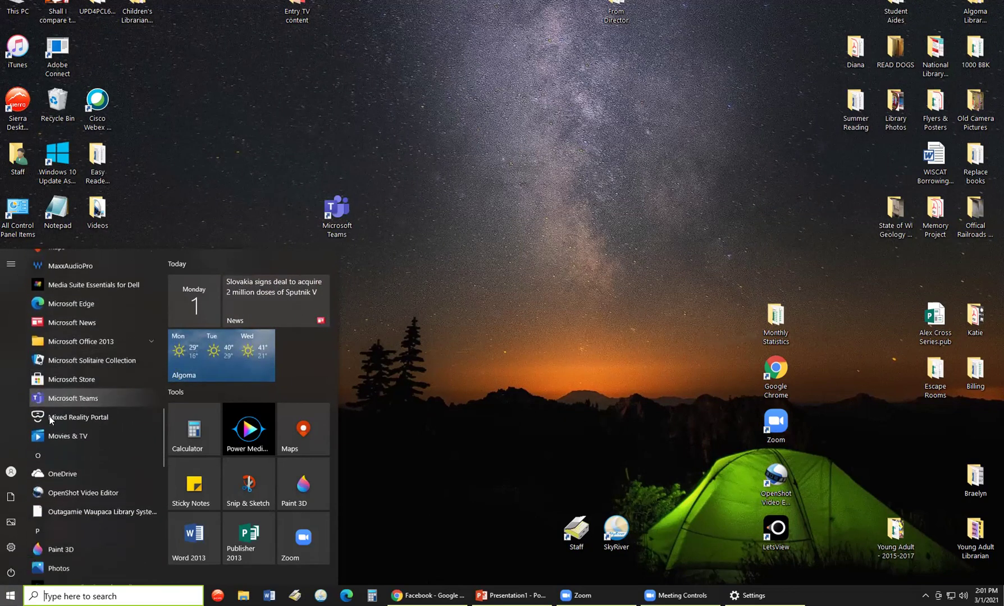
pyautogui.scroll(2, 49, 420)
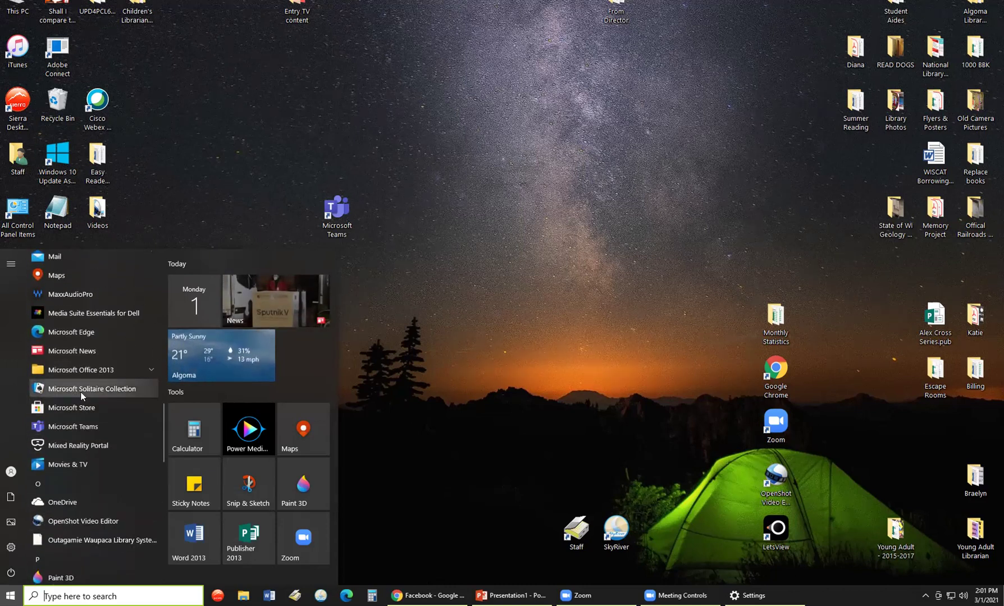
pyautogui.scroll(-1, 86, 389)
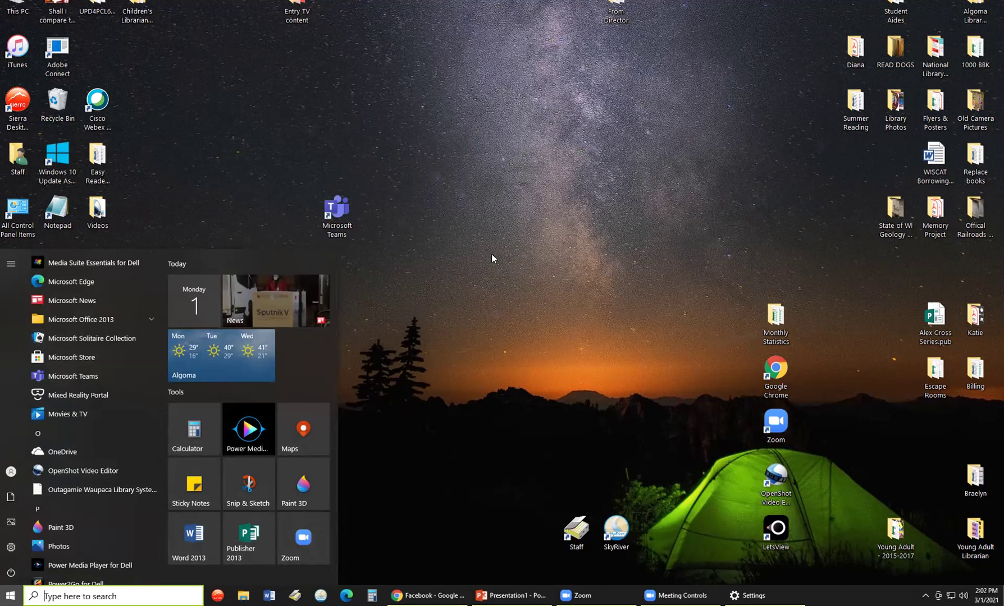
# Step: Open Microsoft Teams from the Start menu's app list and close its window
pyautogui.click(95, 376)
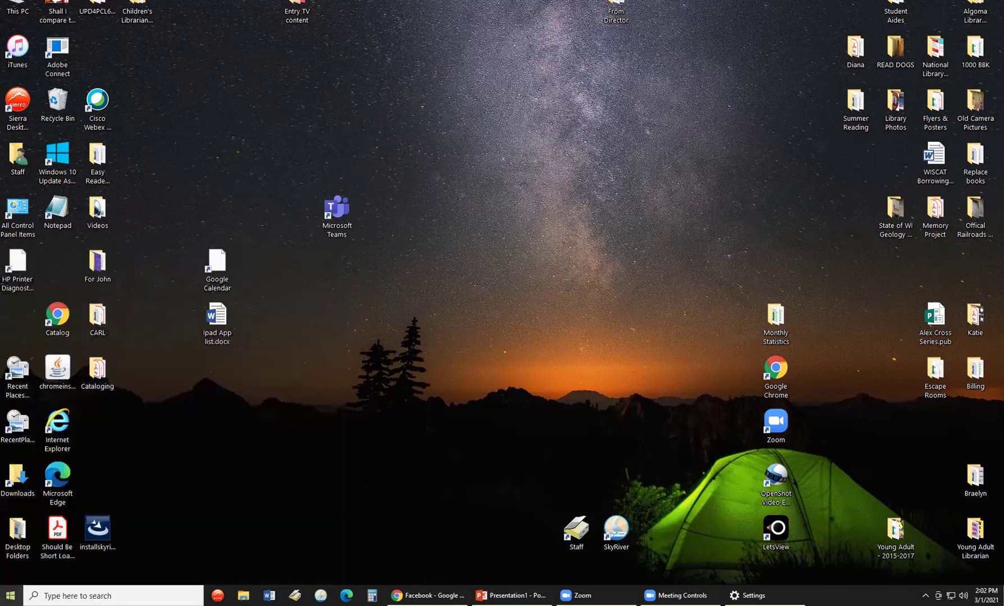
pyautogui.press('super')
pyautogui.scroll(-10, 84, 444)
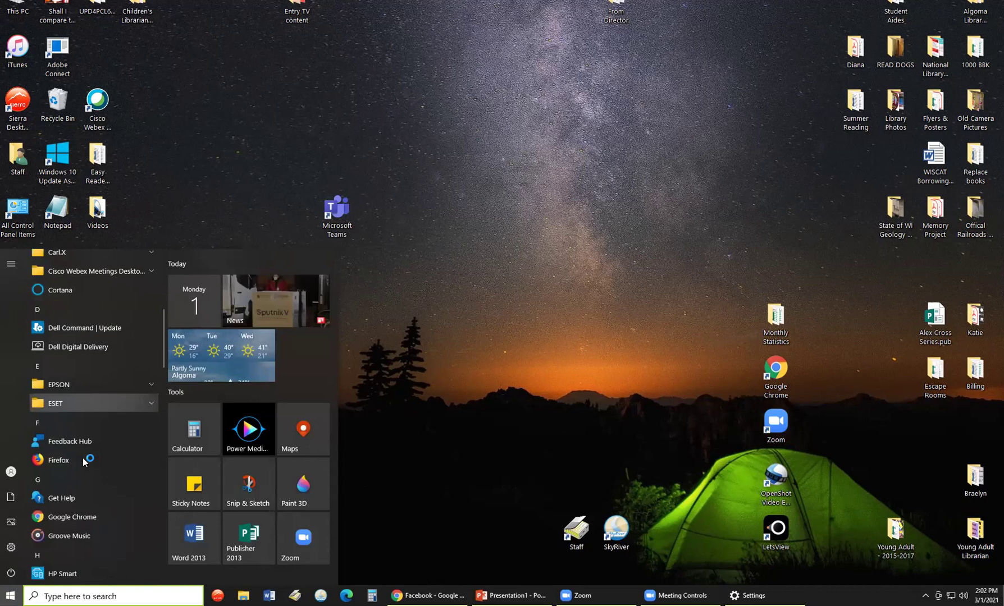
pyautogui.scroll(-8, 84, 449)
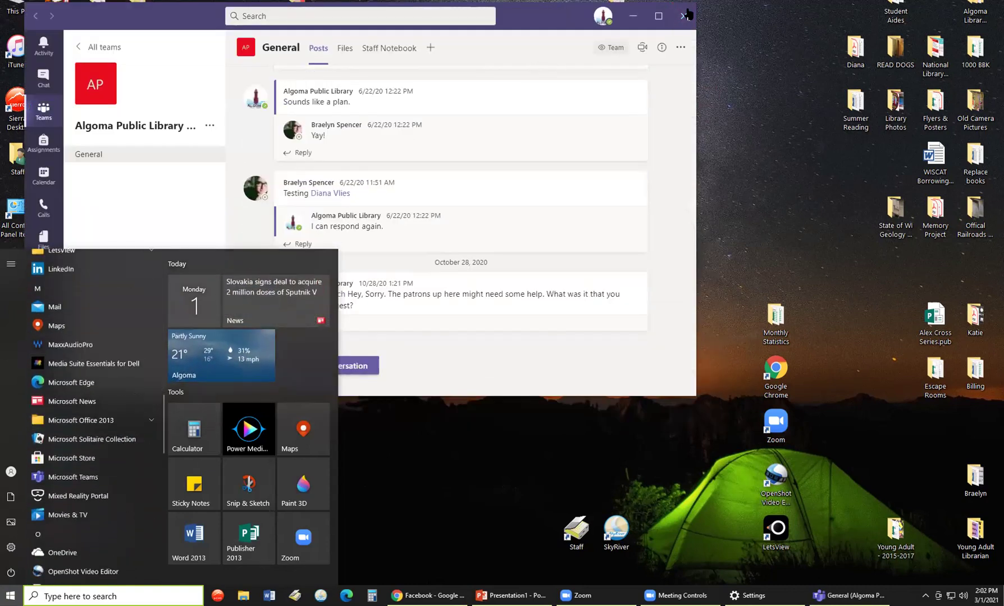
pyautogui.click(687, 13)
# Step: Pin Microsoft Teams to Start and place its tile in the Tools group directly above Calculator
pyautogui.click(23, 590)
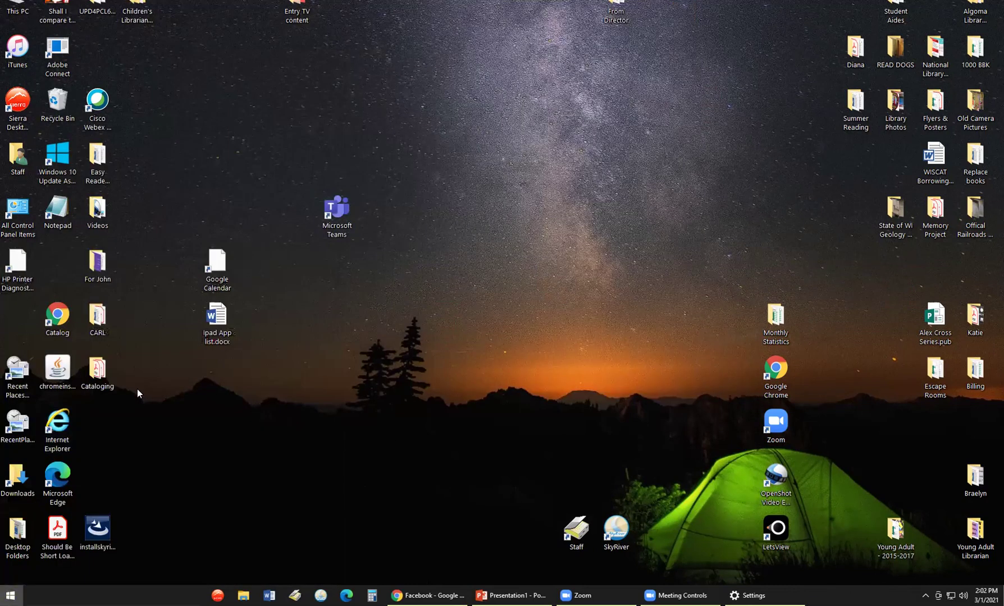
pyautogui.scroll(-10, 88, 496)
pyautogui.scroll(-5, 87, 495)
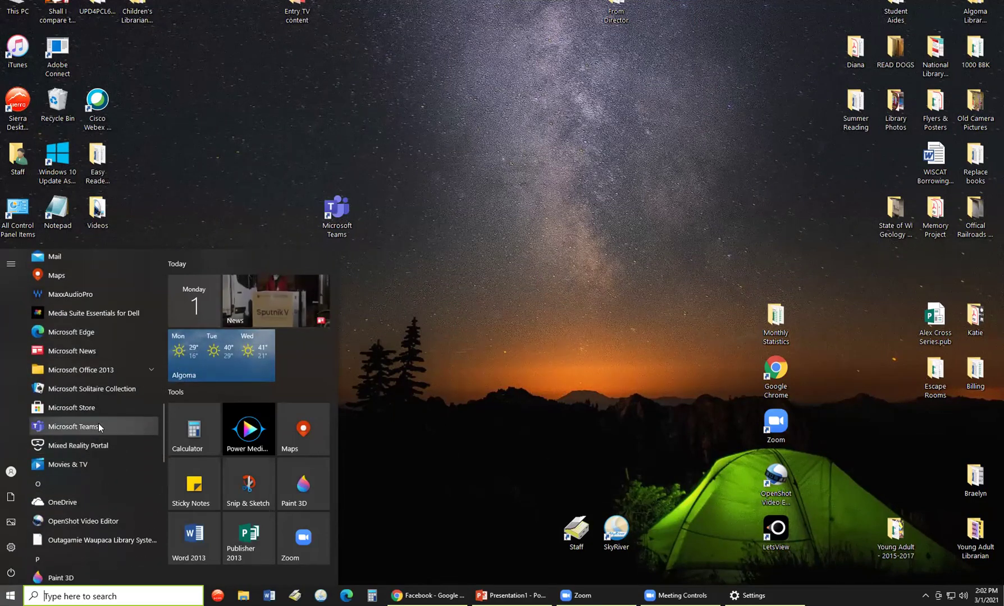
pyautogui.rightClick(98, 427)
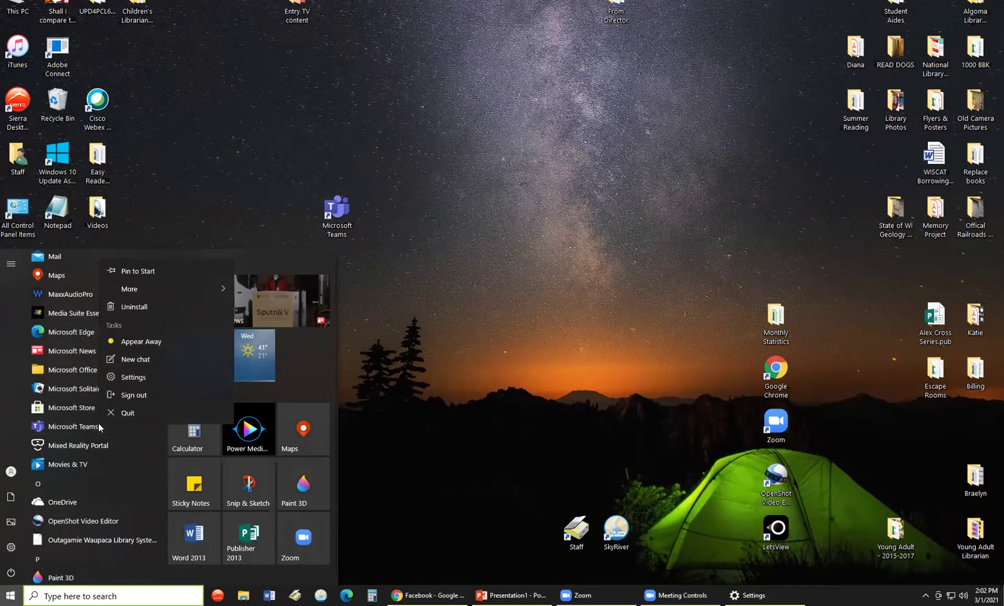
pyautogui.click(168, 272)
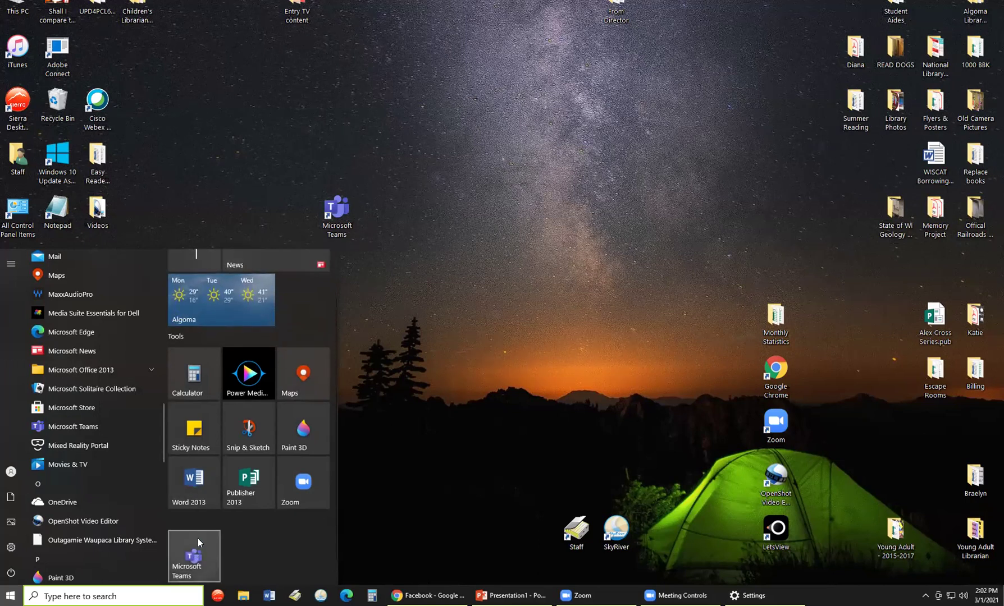
pyautogui.moveTo(200, 563); pyautogui.dragTo(209, 375)
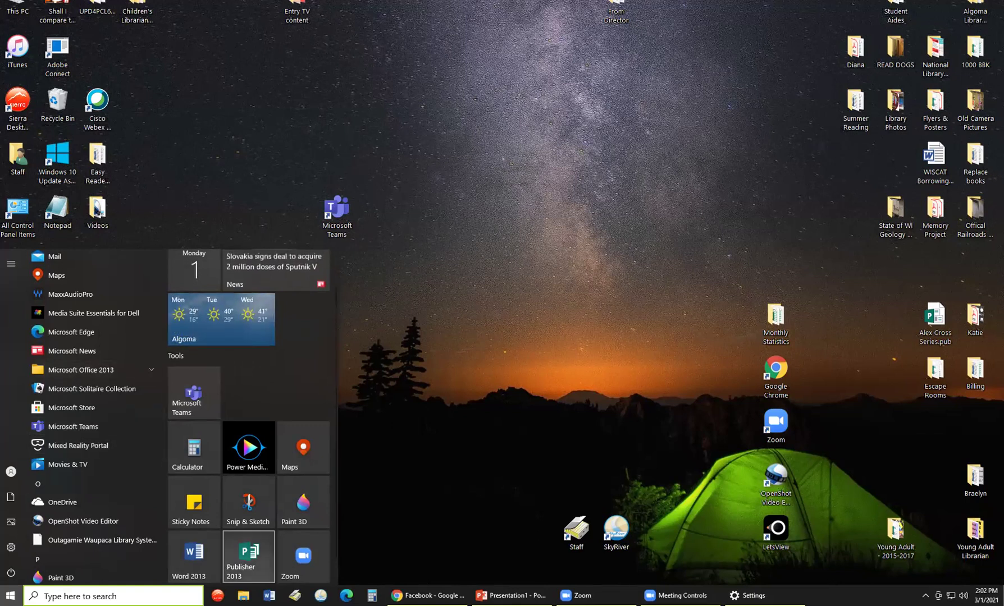
# Step: Pin Microsoft Teams to the taskbar from its entry in the app list and dismiss the Start menu
pyautogui.rightClick(92, 427)
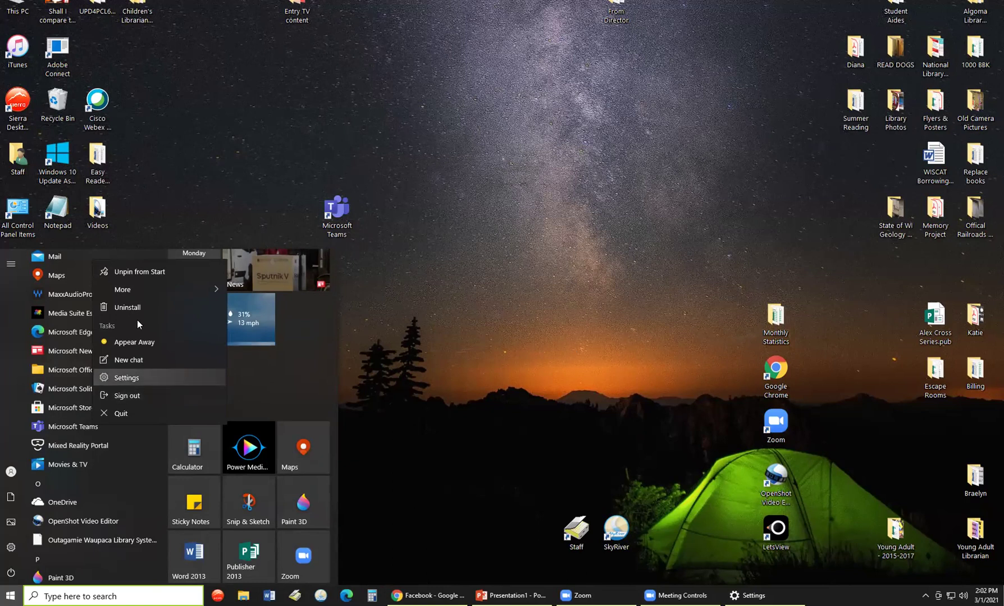
pyautogui.moveTo(152, 286)
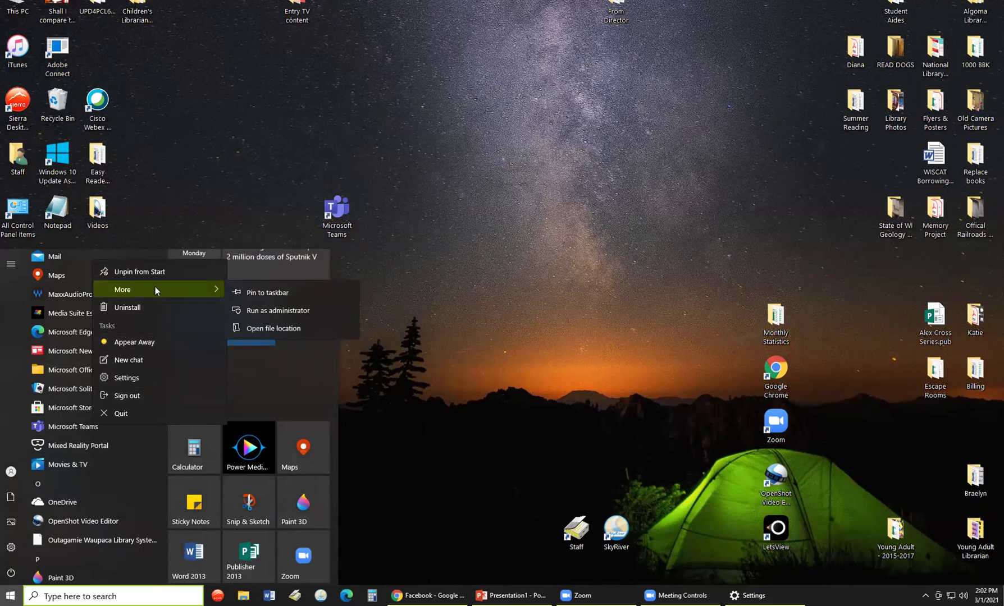
pyautogui.click(276, 292)
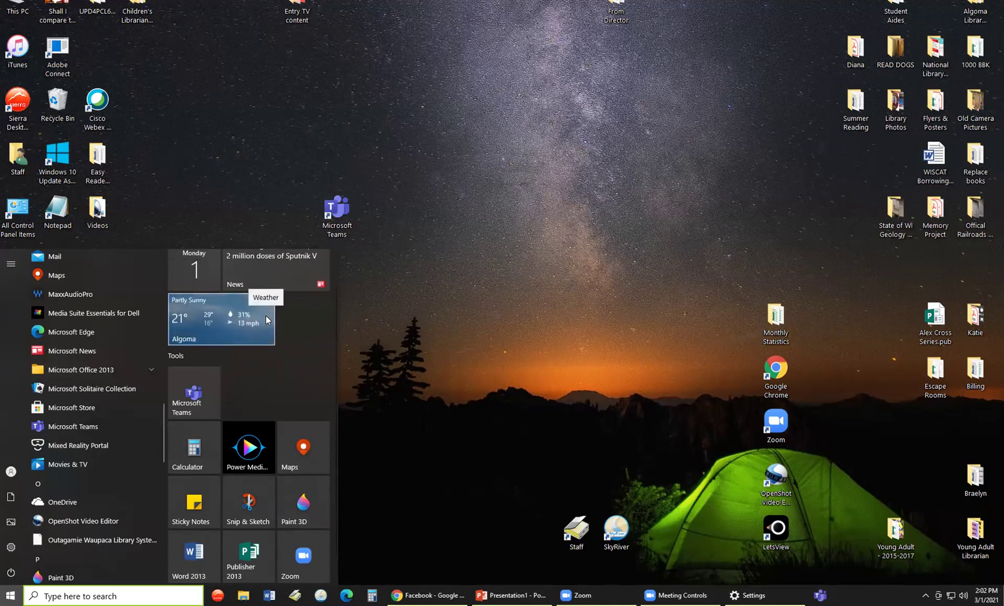
pyautogui.scroll(1, 245, 444)
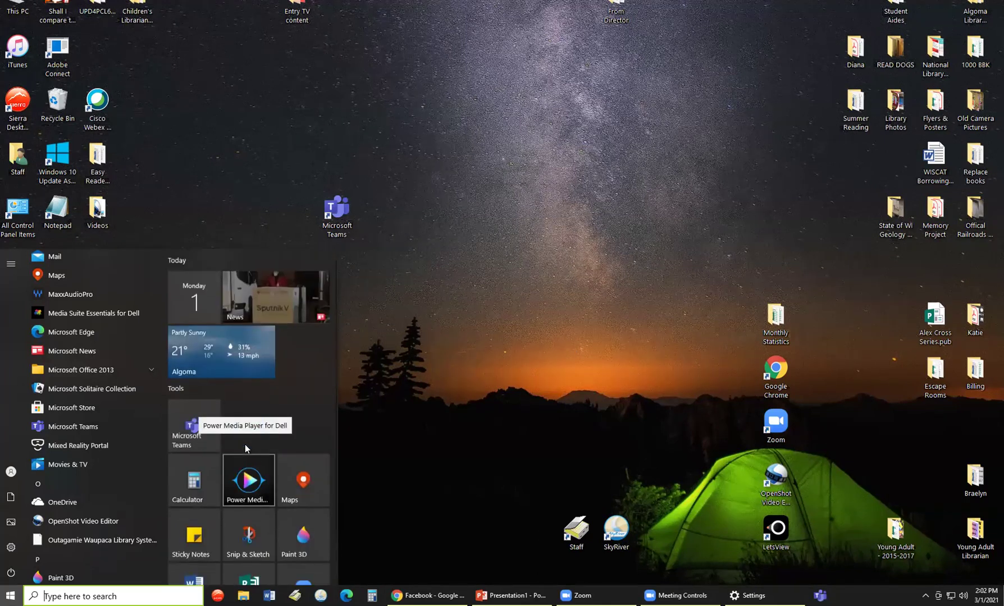
pyautogui.click(553, 432)
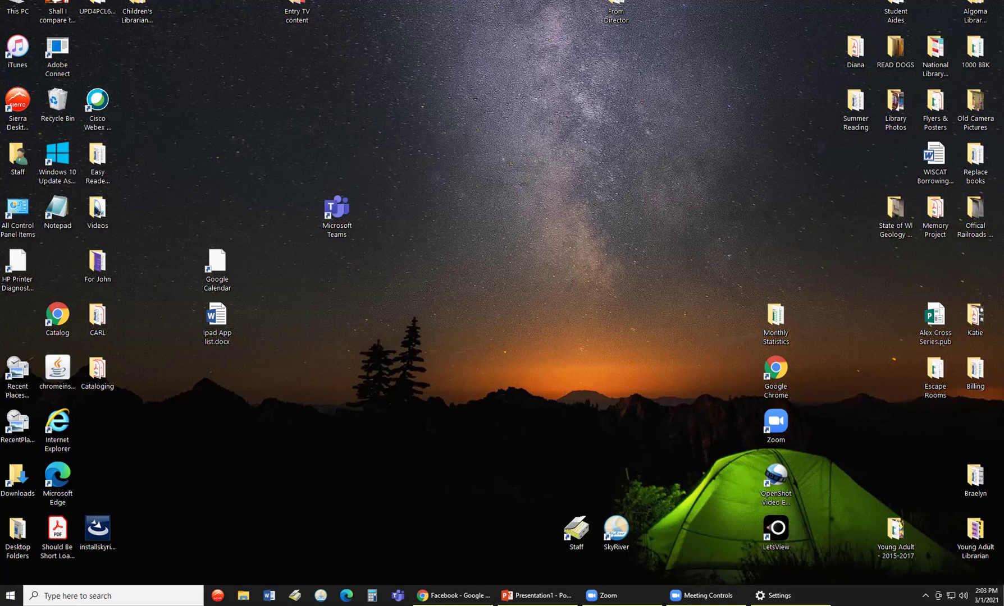
# Step: Display the labelled Documents, Pictures, Settings and Power options in the Start menu and return to the desktop
pyautogui.click(10, 595)
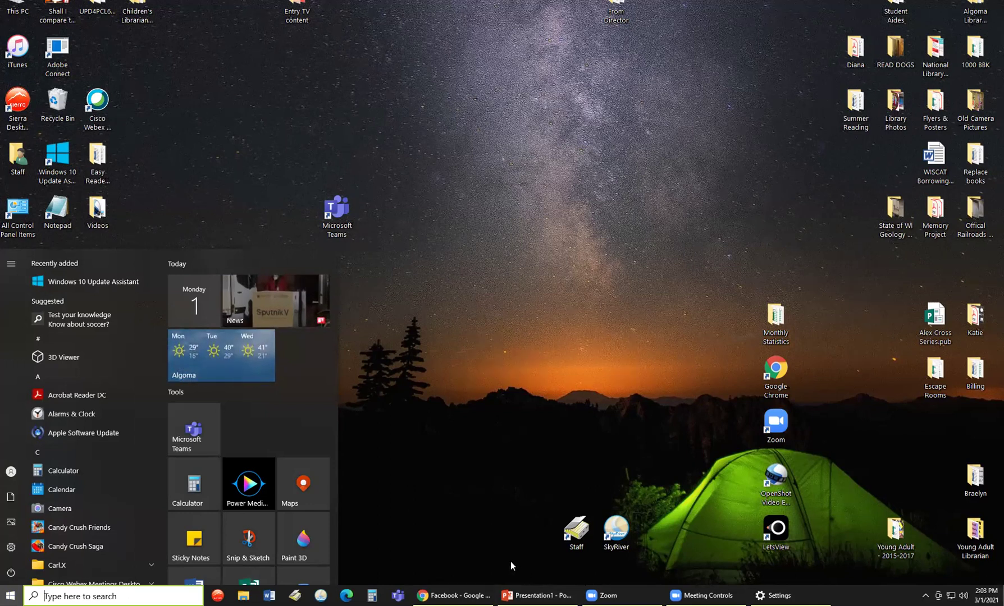
pyautogui.moveTo(7, 573)
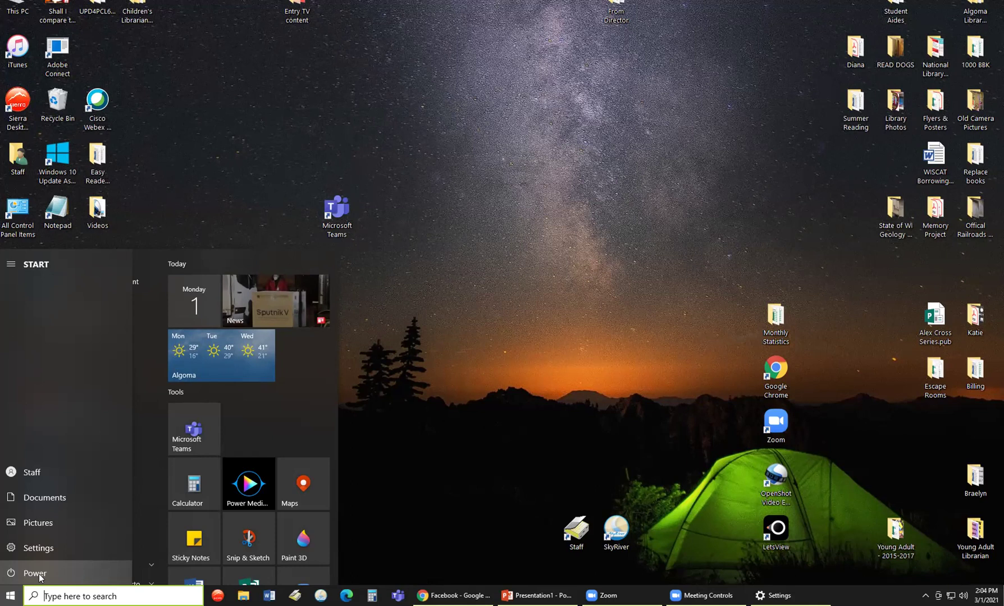
pyautogui.click(543, 436)
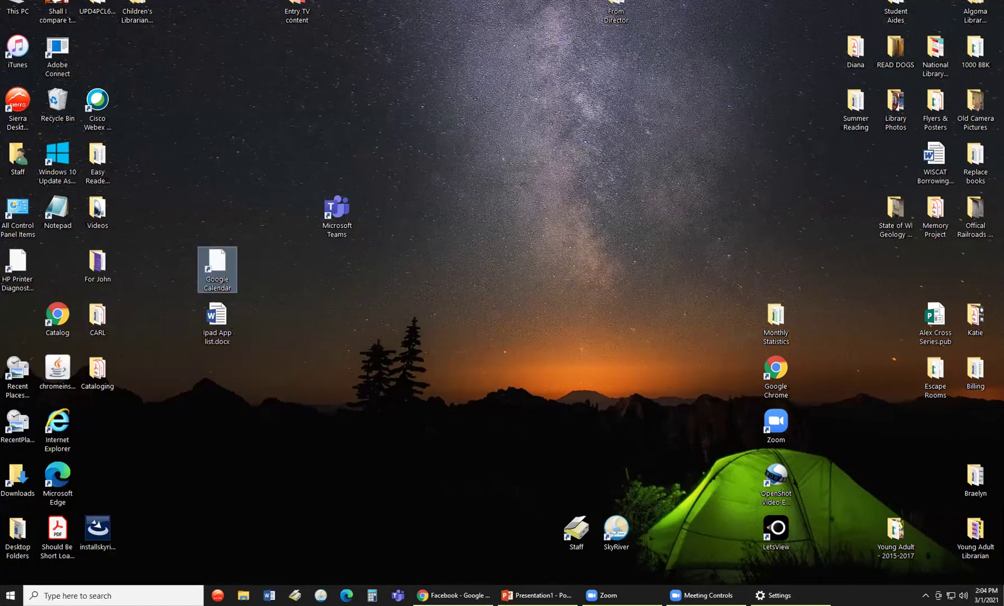